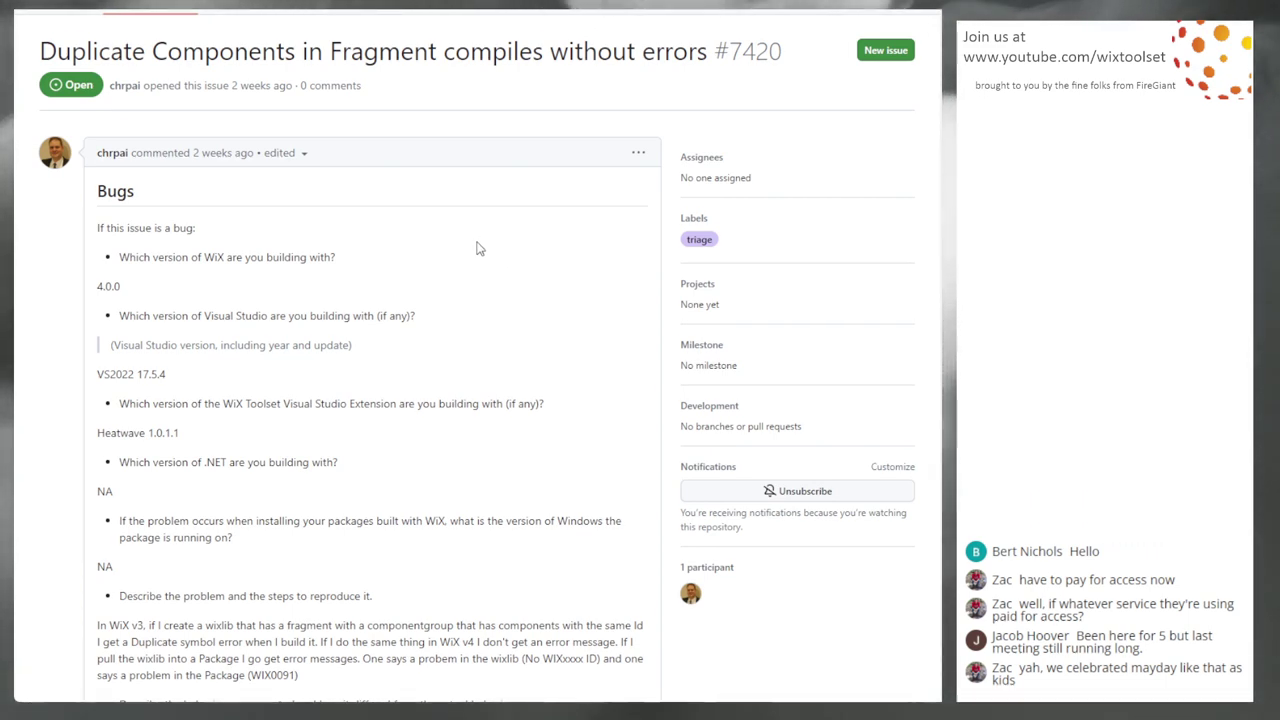
Check issue #7420's new assignee and v5.0.0-preview.1 milestone, then go back to the triage list.
{"action": "scroll", "coordinate": [451, 277], "scroll_direction": "down", "scroll_amount": 1}
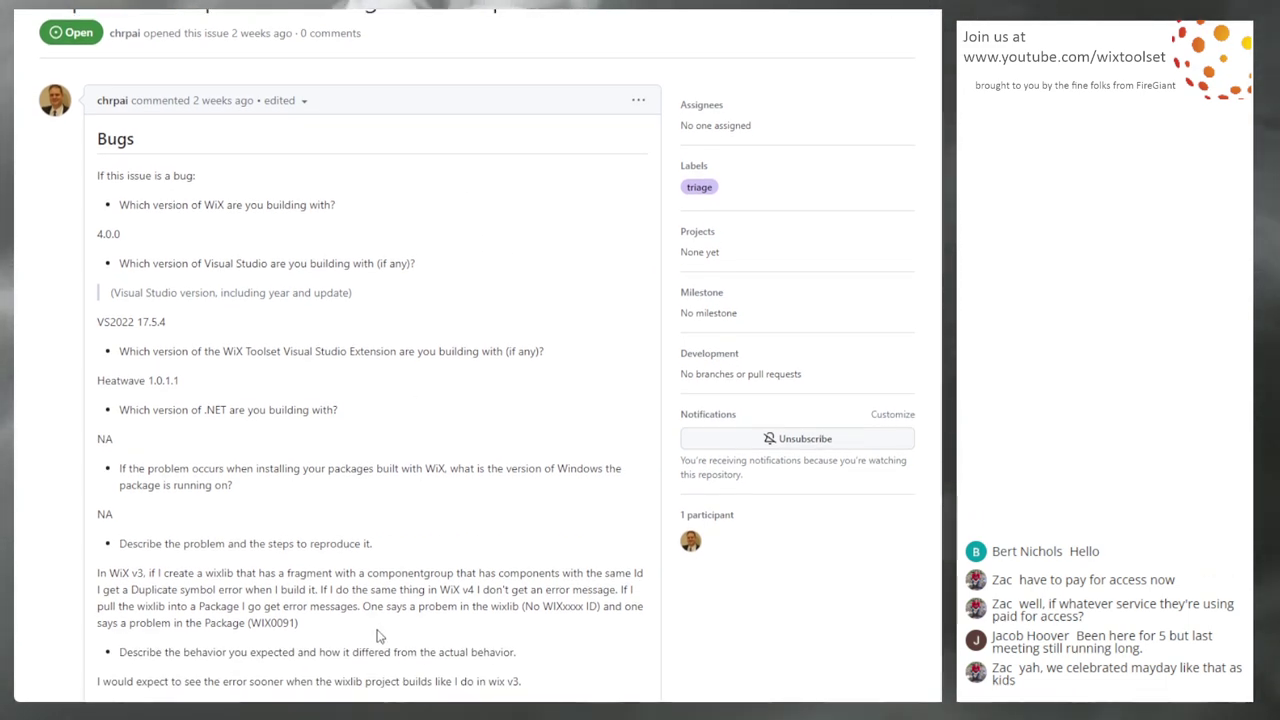
{"action": "scroll", "coordinate": [492, 335], "scroll_direction": "up", "scroll_amount": 1}
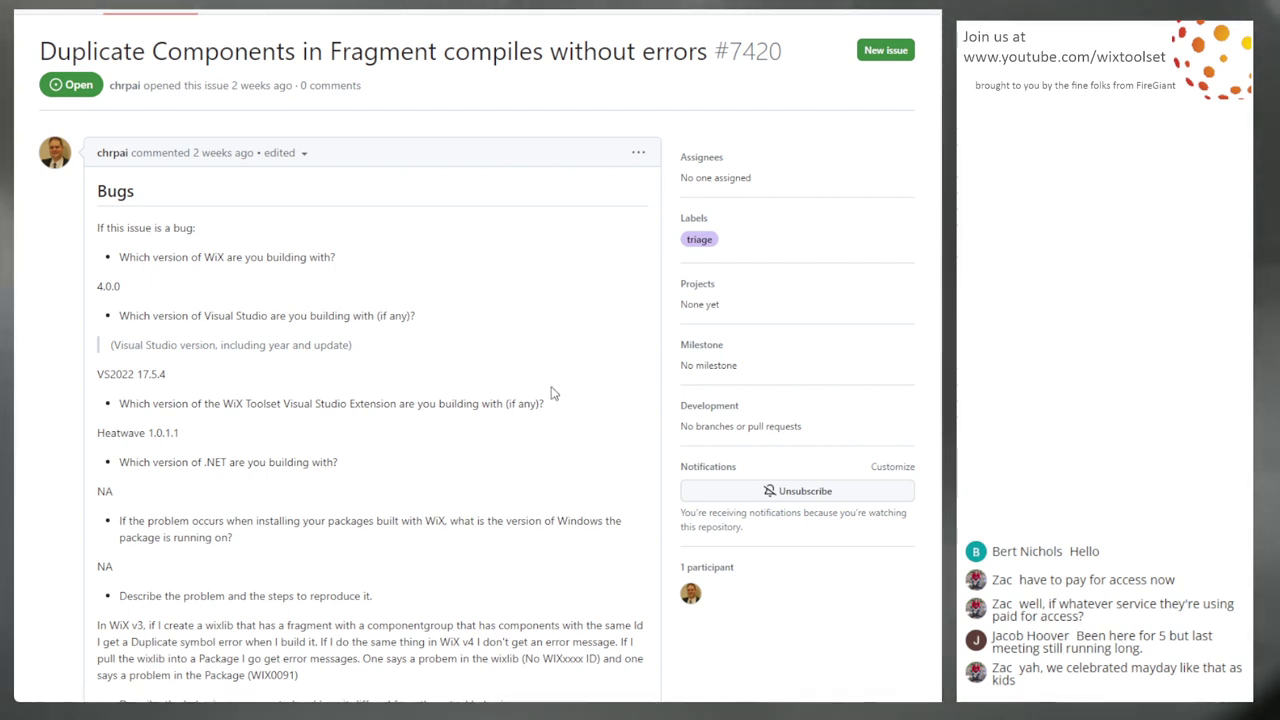
{"action": "scroll", "coordinate": [518, 364], "scroll_direction": "down", "scroll_amount": 1}
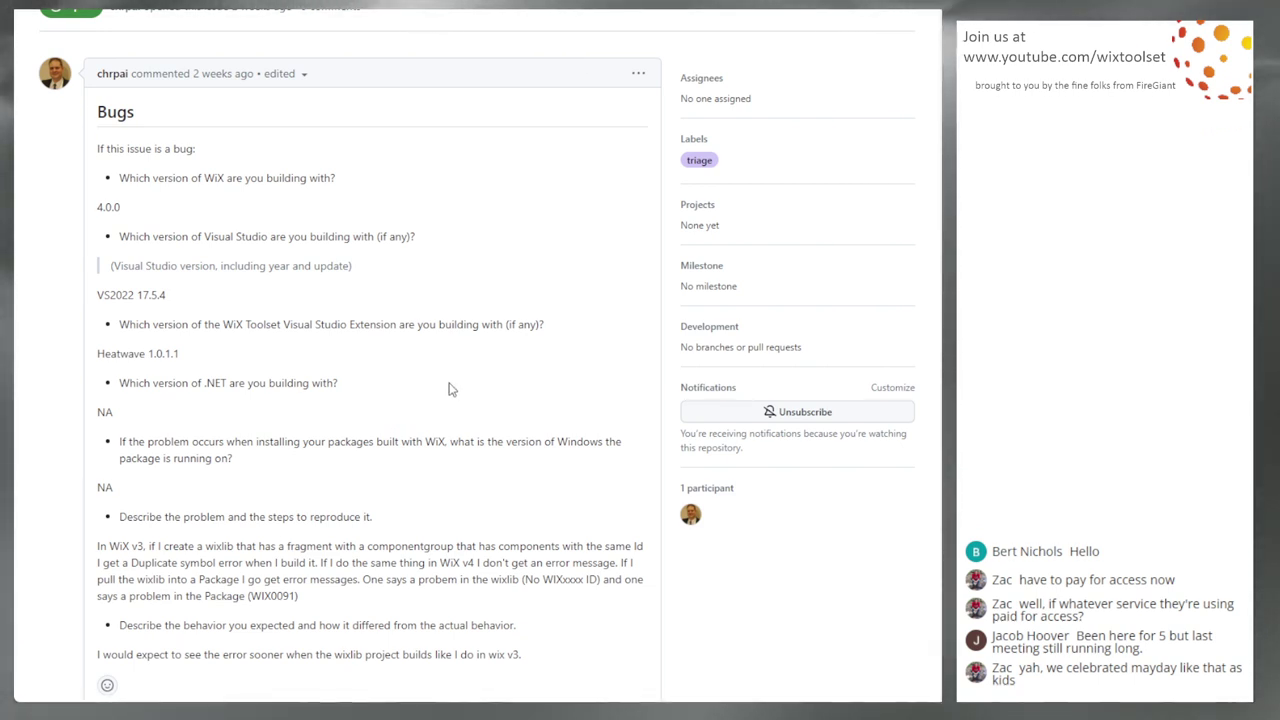
{"action": "scroll", "coordinate": [430, 372], "scroll_direction": "up", "scroll_amount": 2}
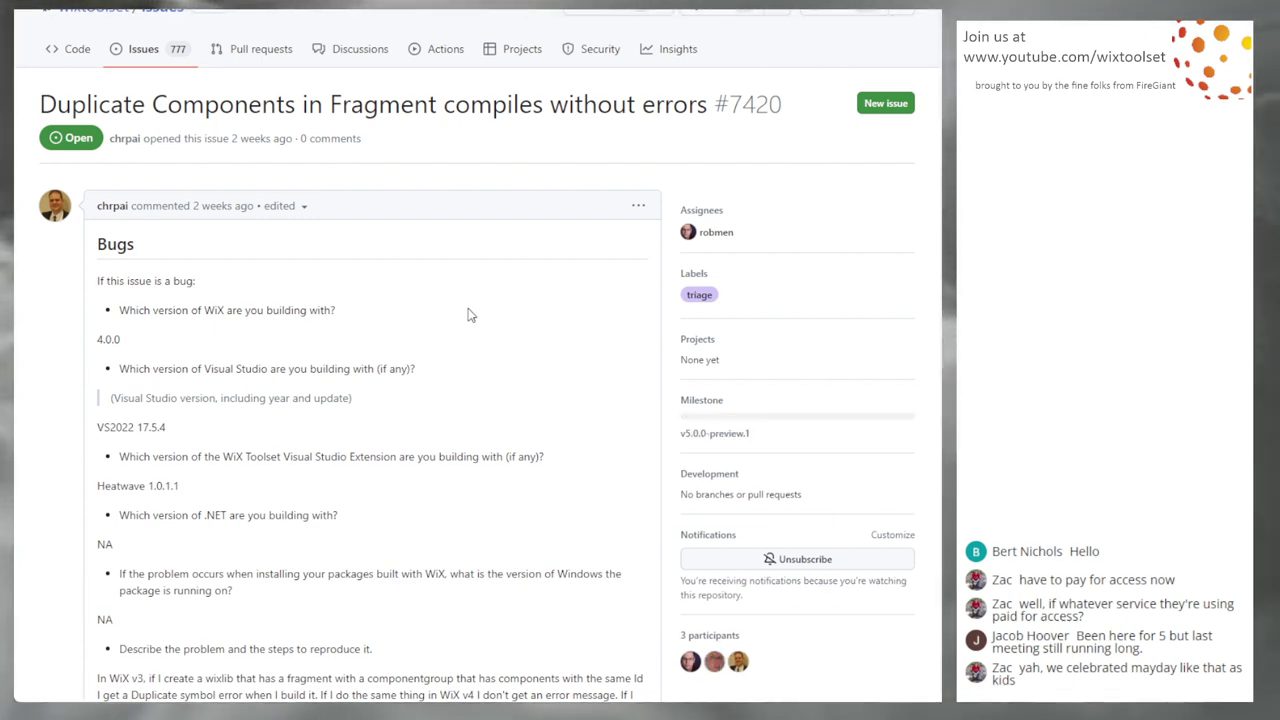
{"action": "key", "text": "alt+Left"}
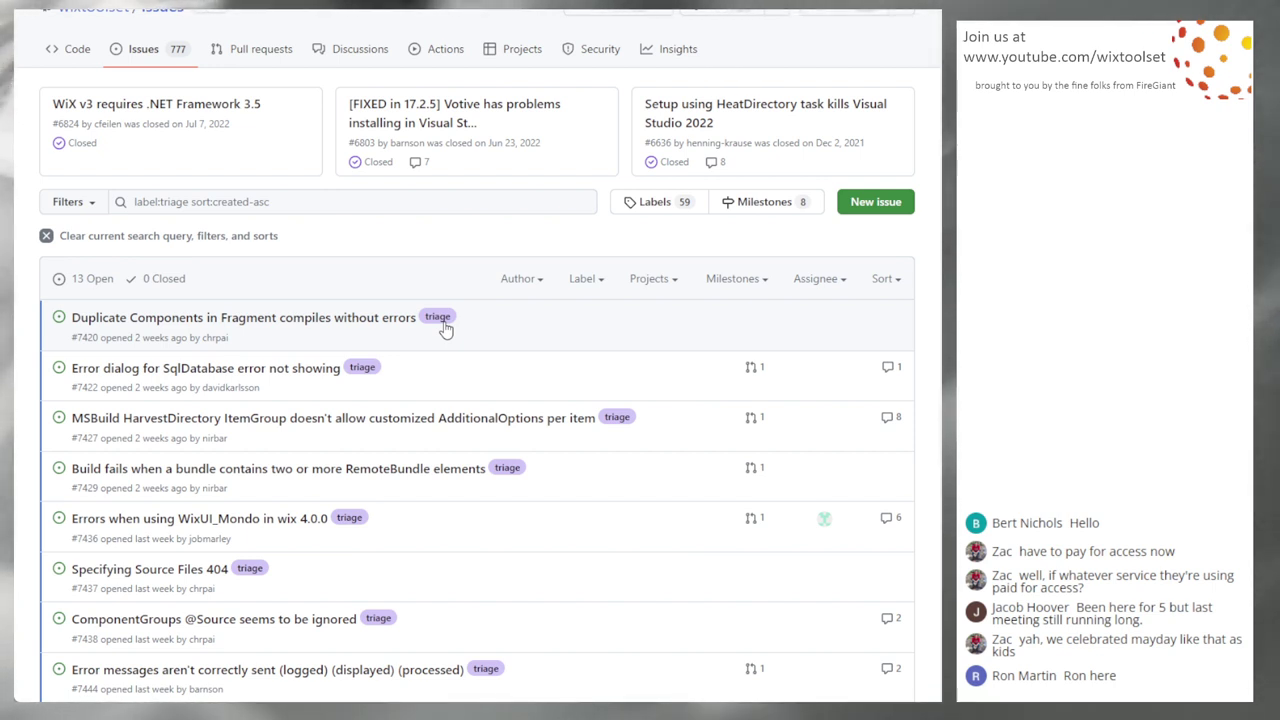
{"action": "mouse_move", "coordinate": [270, 376]}
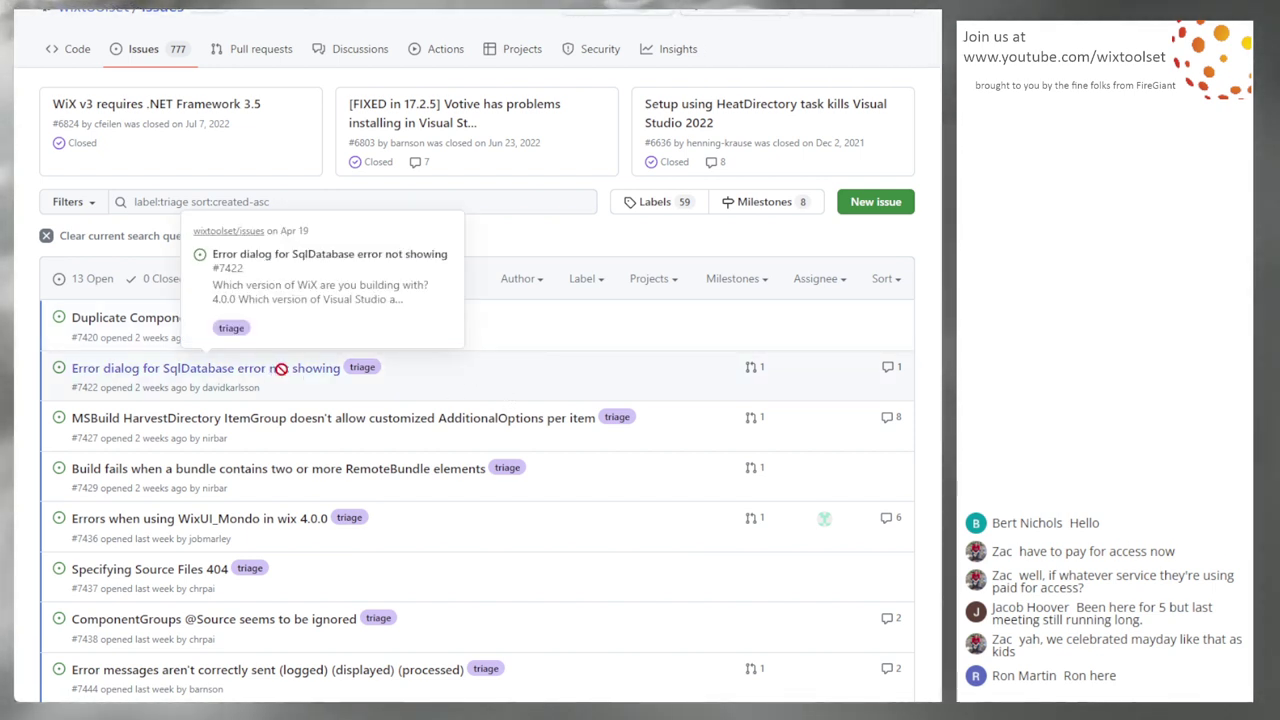
{"action": "left_click", "coordinate": [283, 372]}
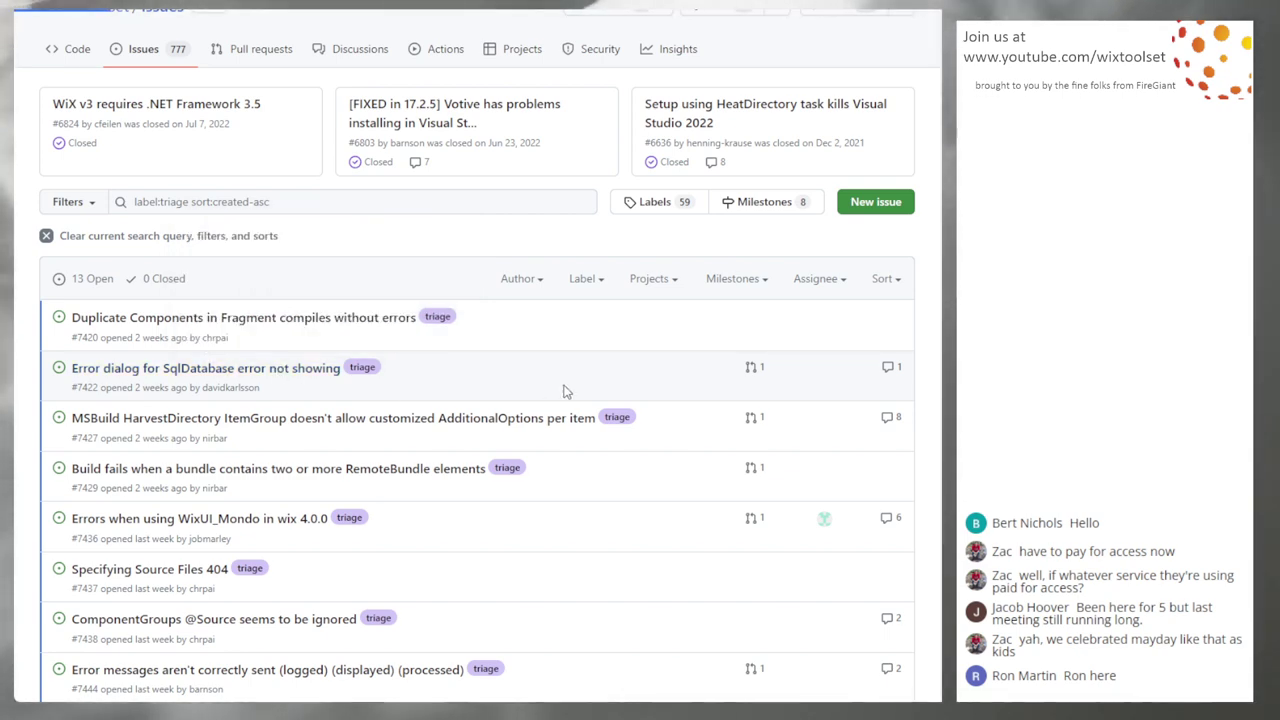
{"action": "scroll", "coordinate": [455, 330], "scroll_direction": "down", "scroll_amount": 3}
{"action": "scroll", "coordinate": [450, 325], "scroll_direction": "down", "scroll_amount": 8}
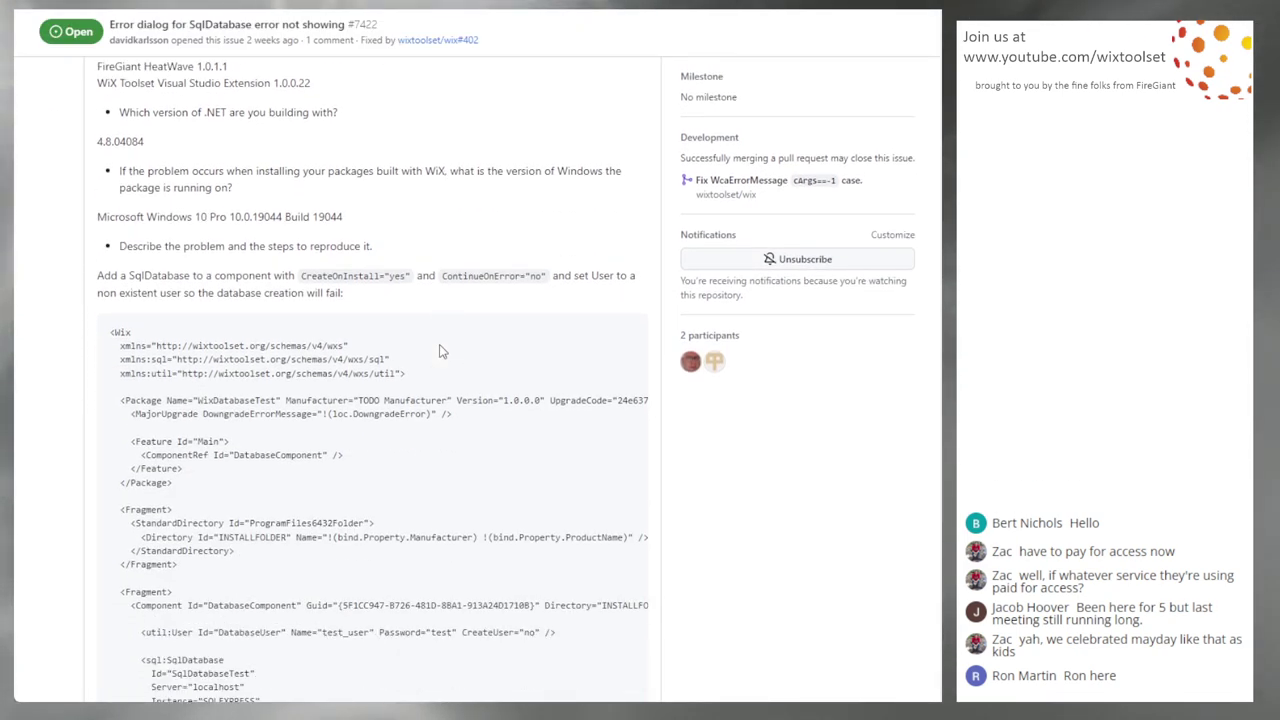
{"action": "scroll", "coordinate": [430, 397], "scroll_direction": "down", "scroll_amount": 10}
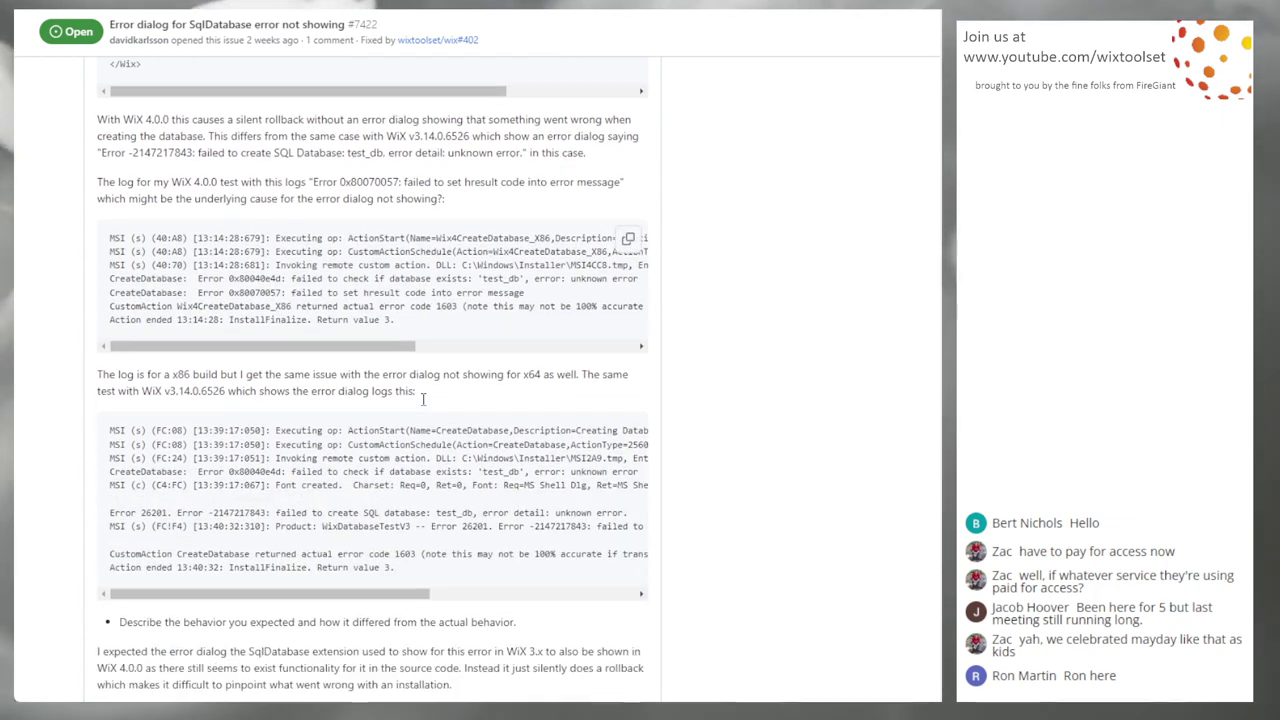
{"action": "scroll", "coordinate": [449, 397], "scroll_direction": "down", "scroll_amount": 2}
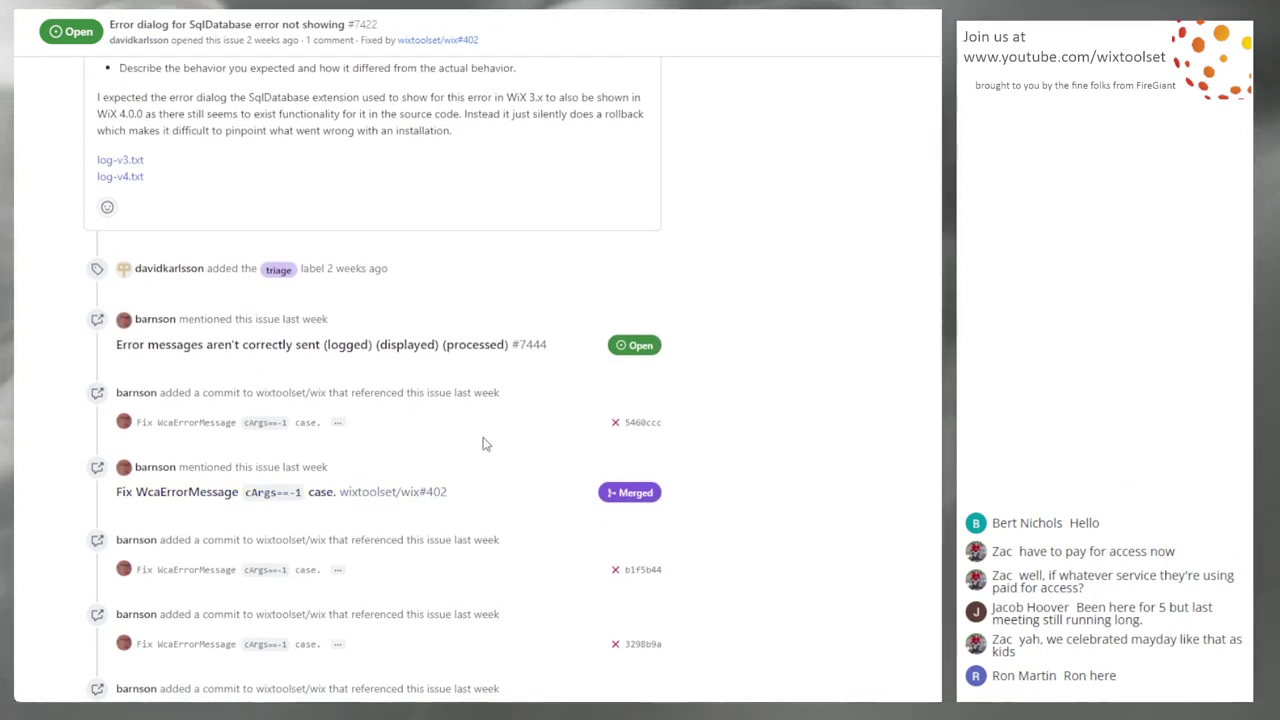
{"action": "scroll", "coordinate": [480, 443], "scroll_direction": "down", "scroll_amount": 4}
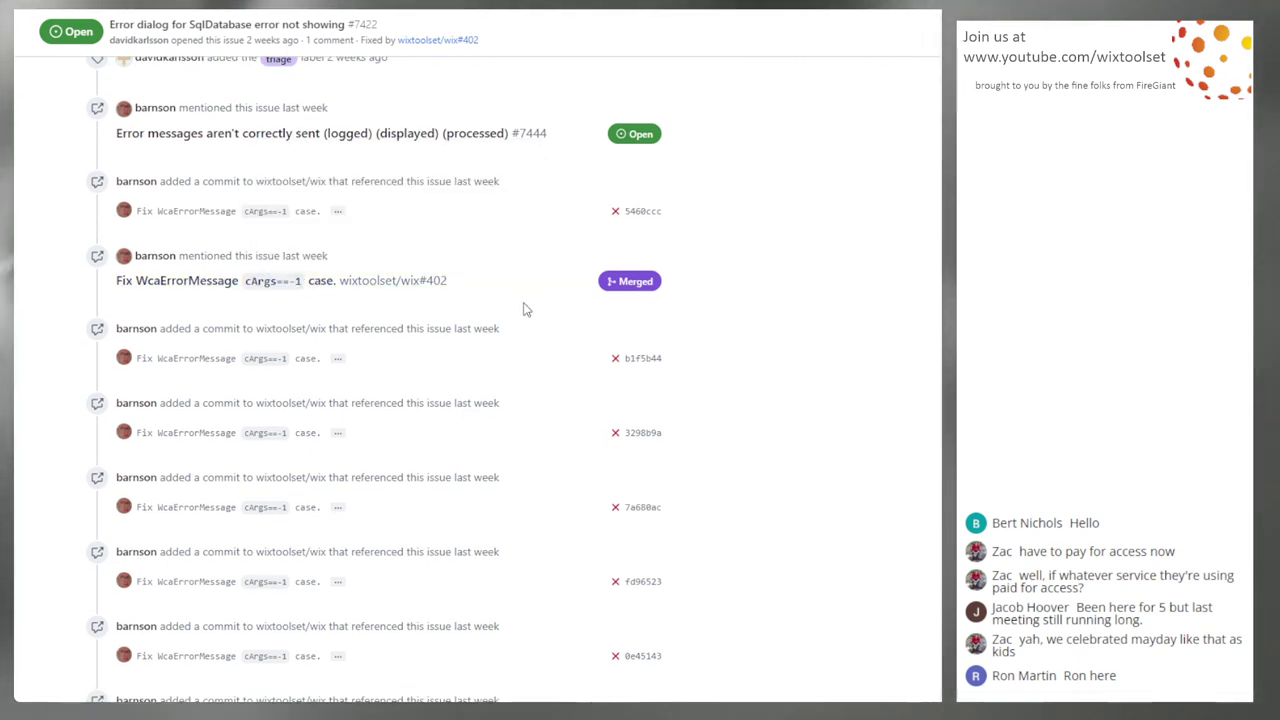
{"action": "scroll", "coordinate": [525, 310], "scroll_direction": "down", "scroll_amount": 10}
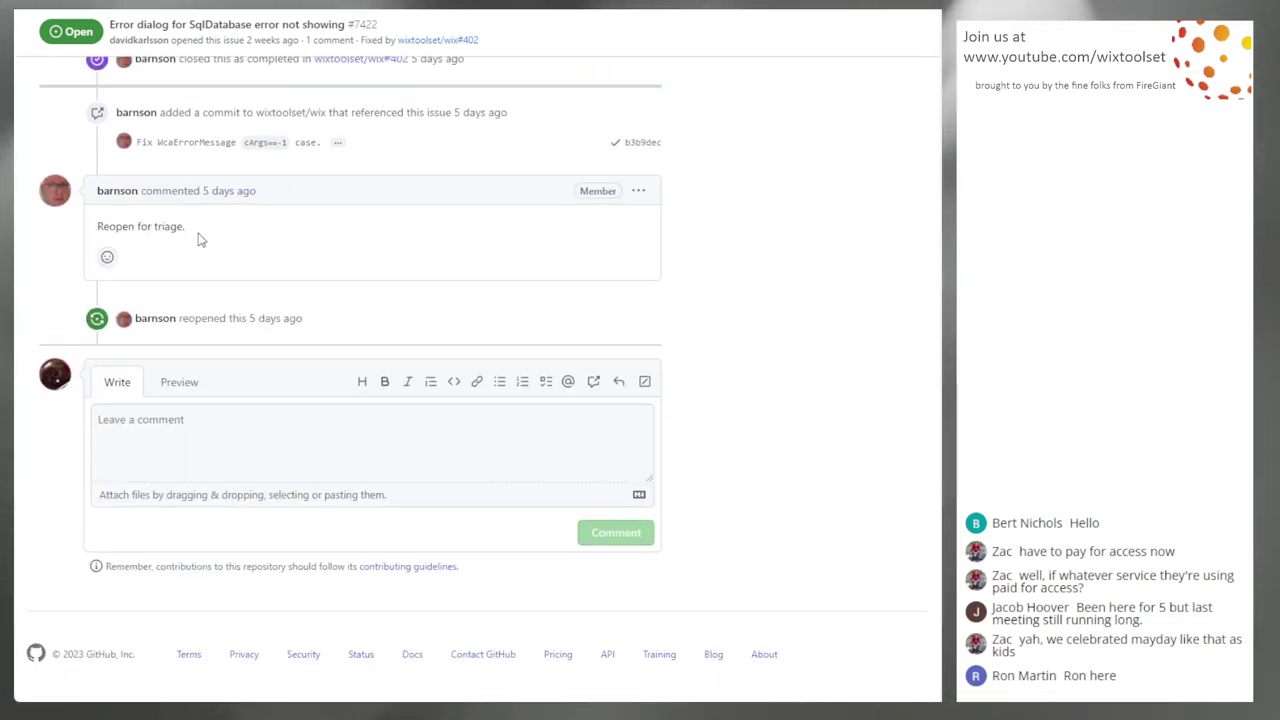
{"action": "scroll", "coordinate": [336, 262], "scroll_direction": "up", "scroll_amount": 15}
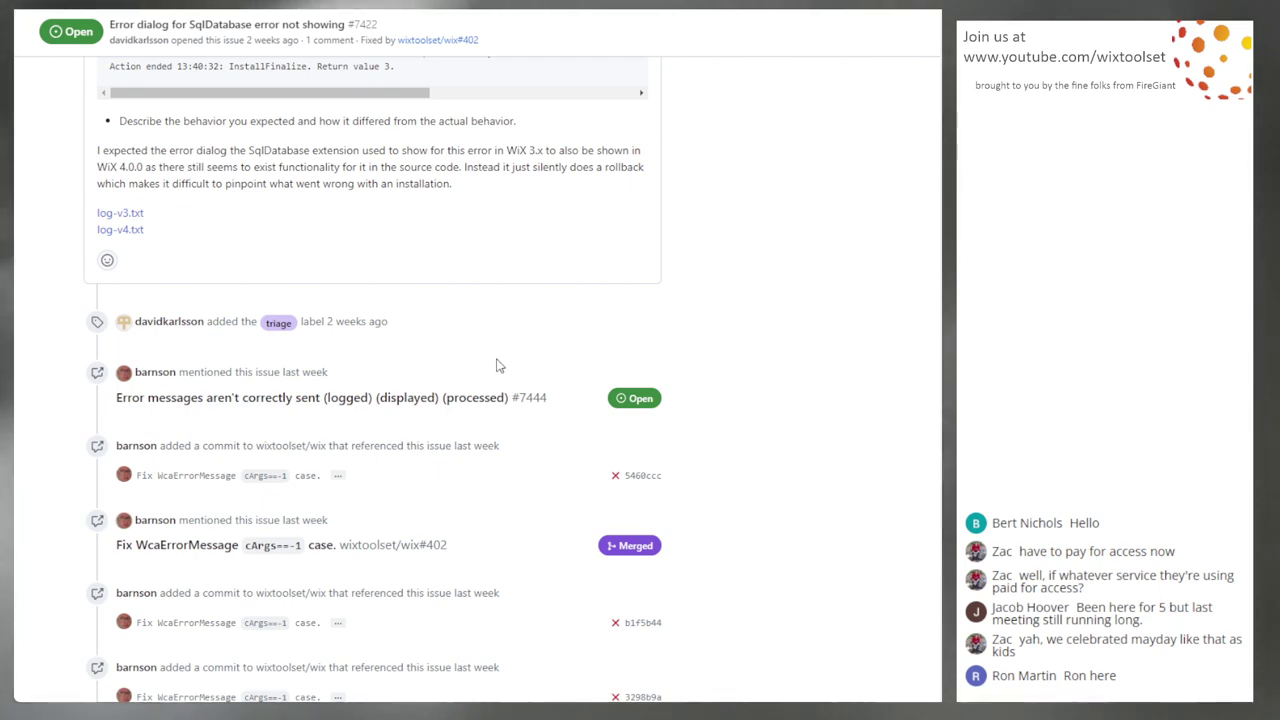
{"action": "scroll", "coordinate": [493, 360], "scroll_direction": "up", "scroll_amount": 4}
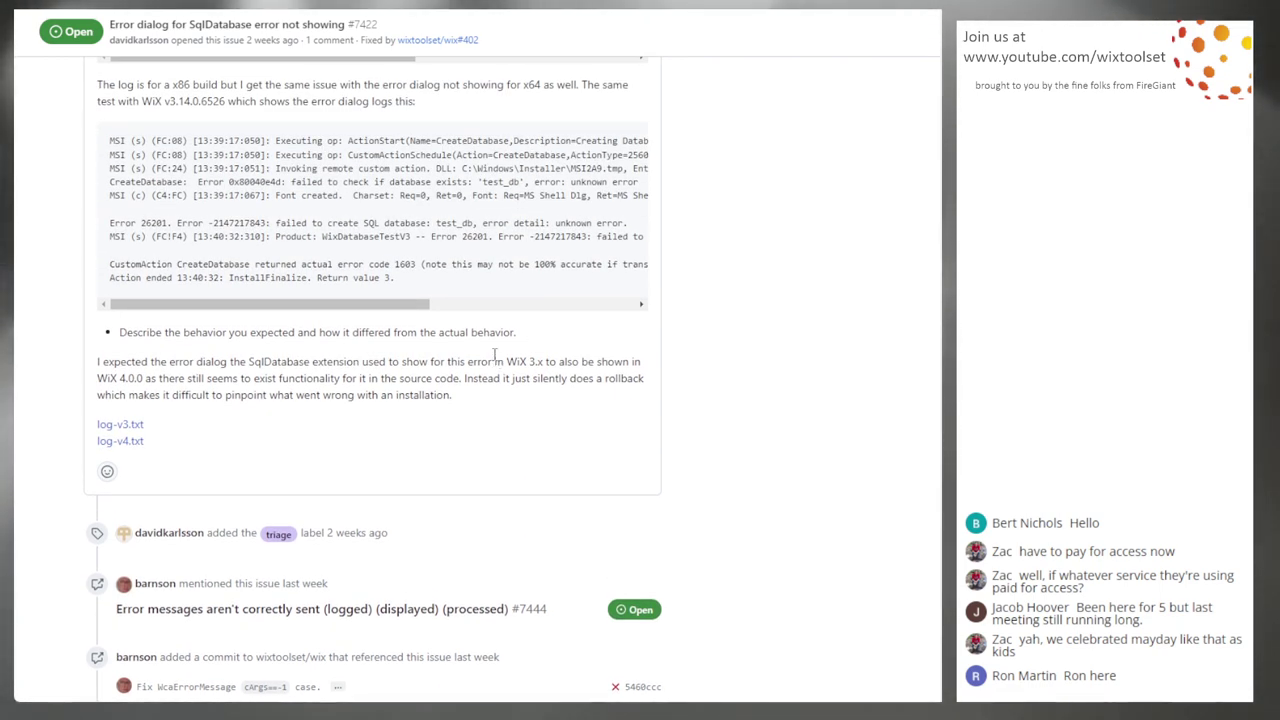
{"action": "scroll", "coordinate": [493, 356], "scroll_direction": "up", "scroll_amount": 3}
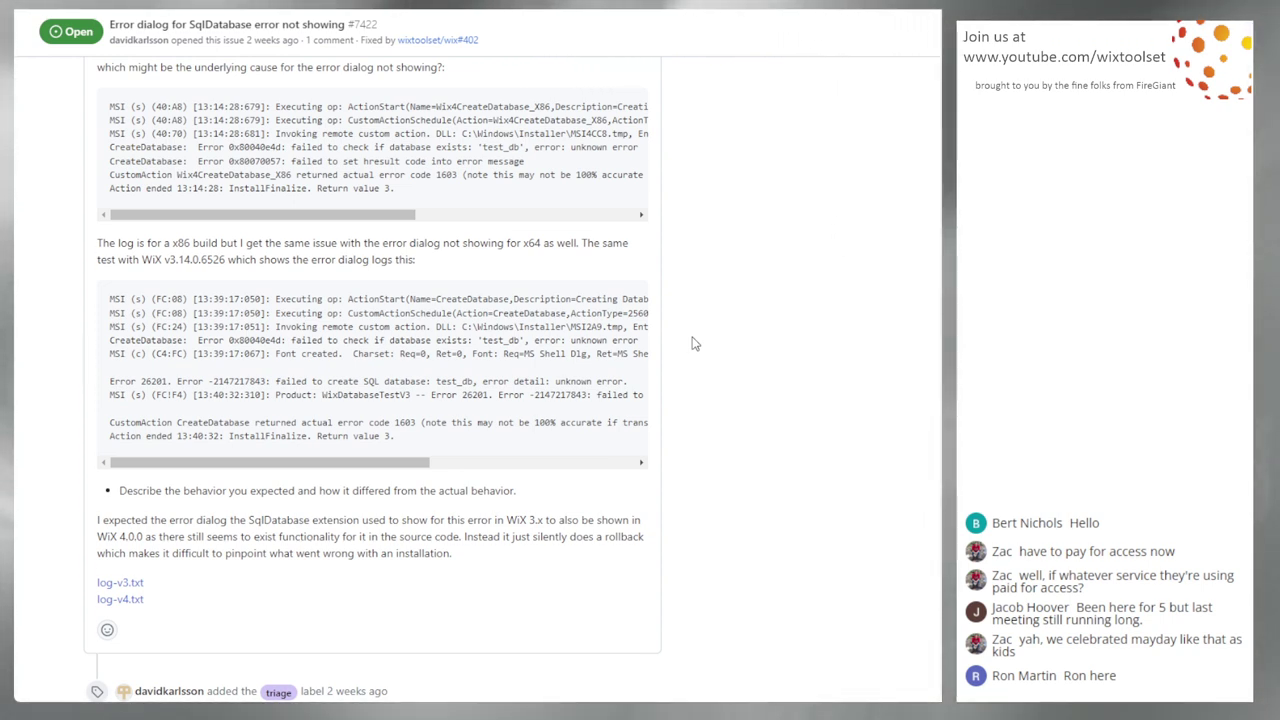
{"action": "scroll", "coordinate": [688, 342], "scroll_direction": "up", "scroll_amount": 1}
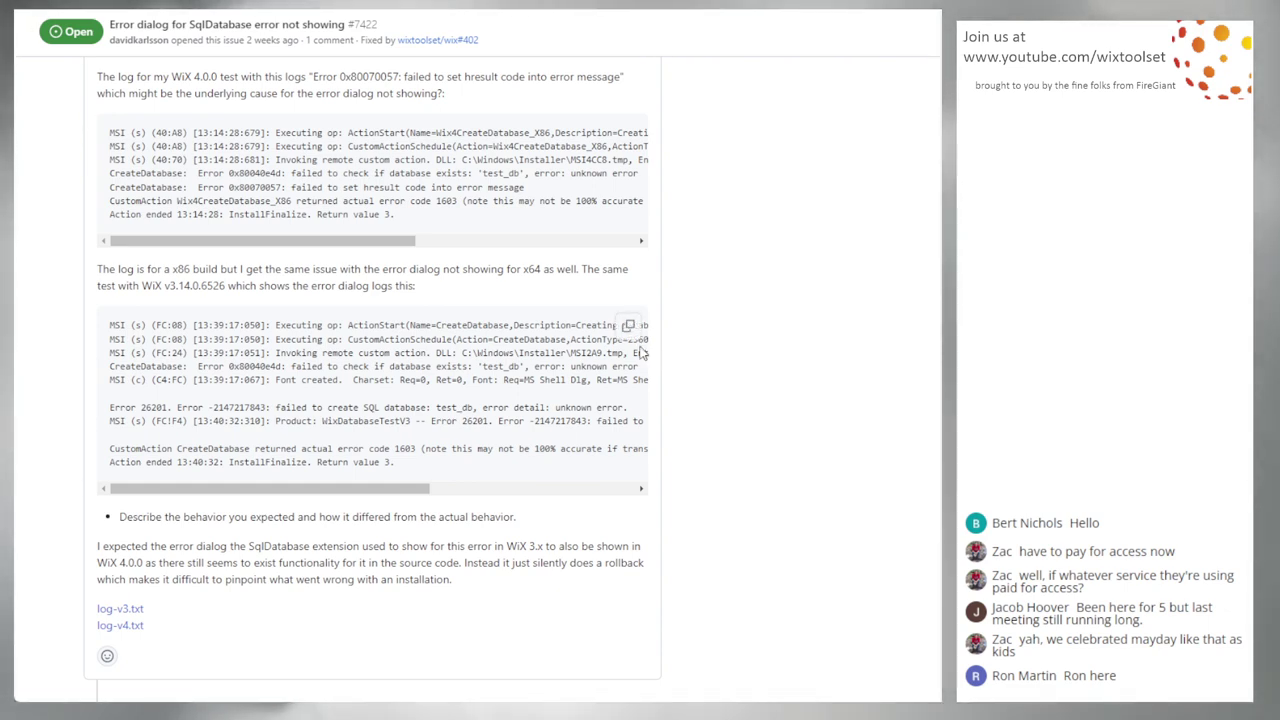
{"action": "scroll", "coordinate": [64, 350], "scroll_direction": "up", "scroll_amount": 10}
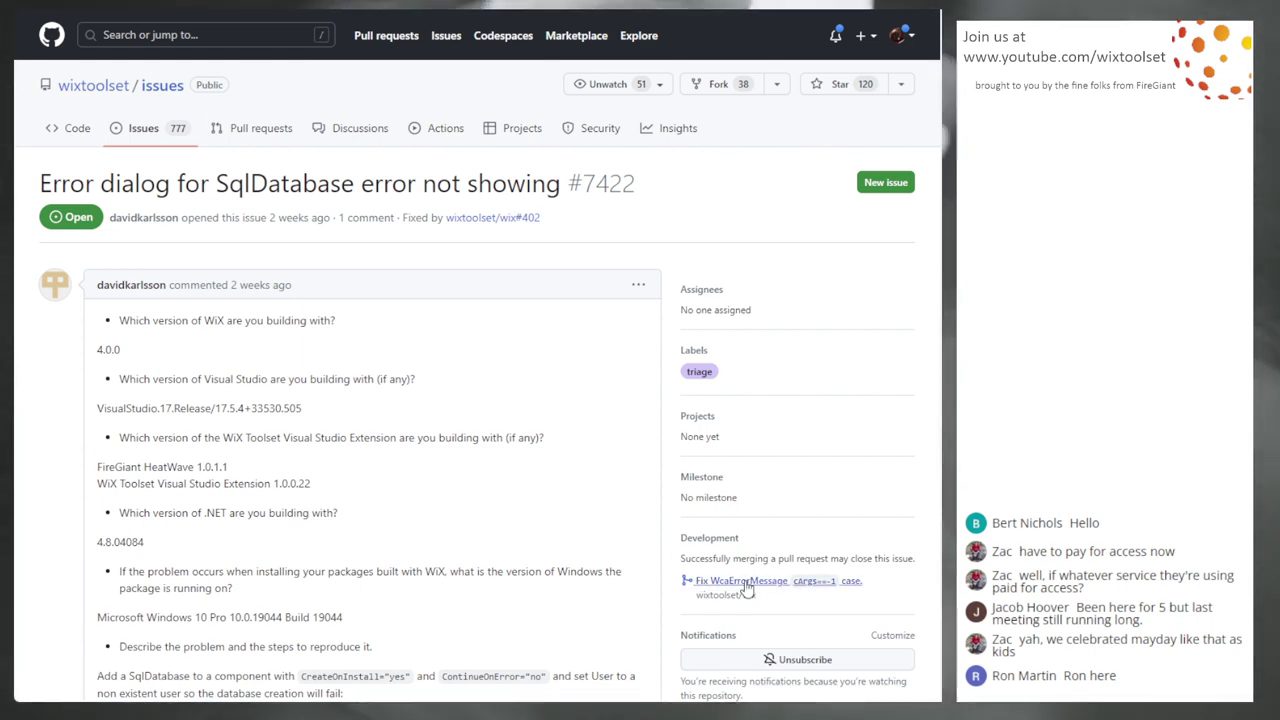
{"action": "scroll", "coordinate": [443, 583], "scroll_direction": "down", "scroll_amount": 5}
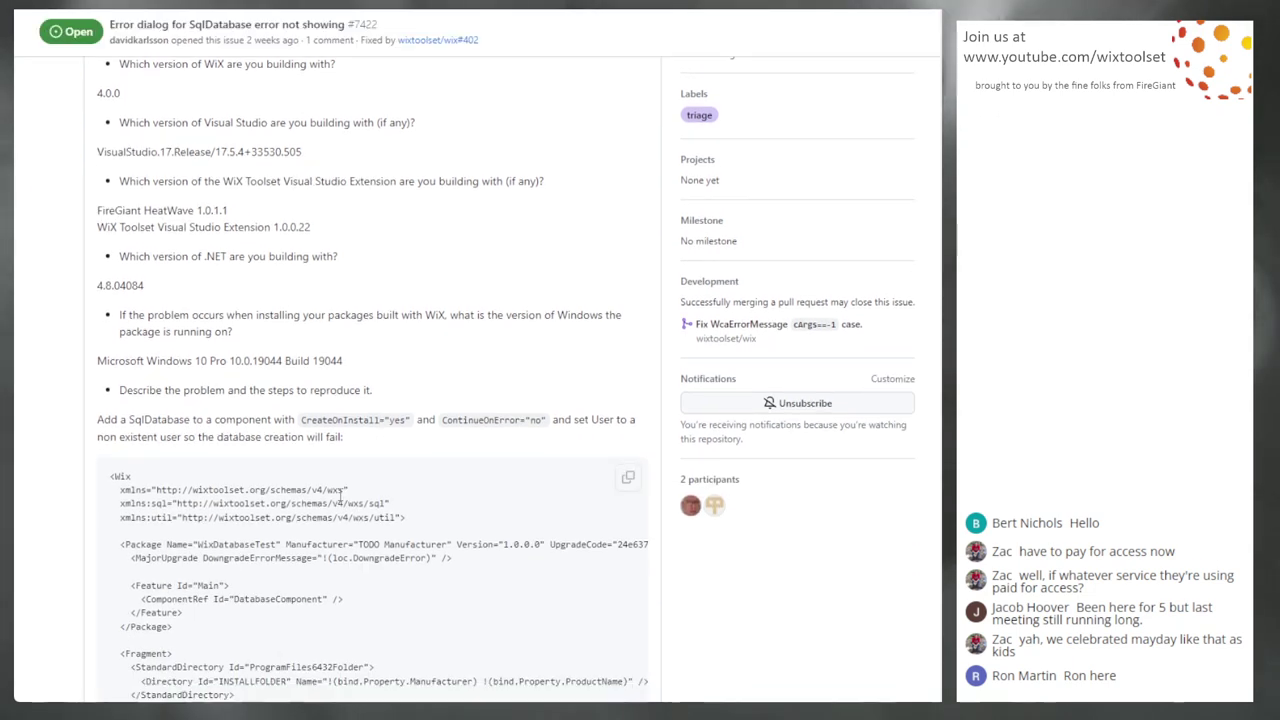
{"action": "scroll", "coordinate": [268, 537], "scroll_direction": "down", "scroll_amount": 8}
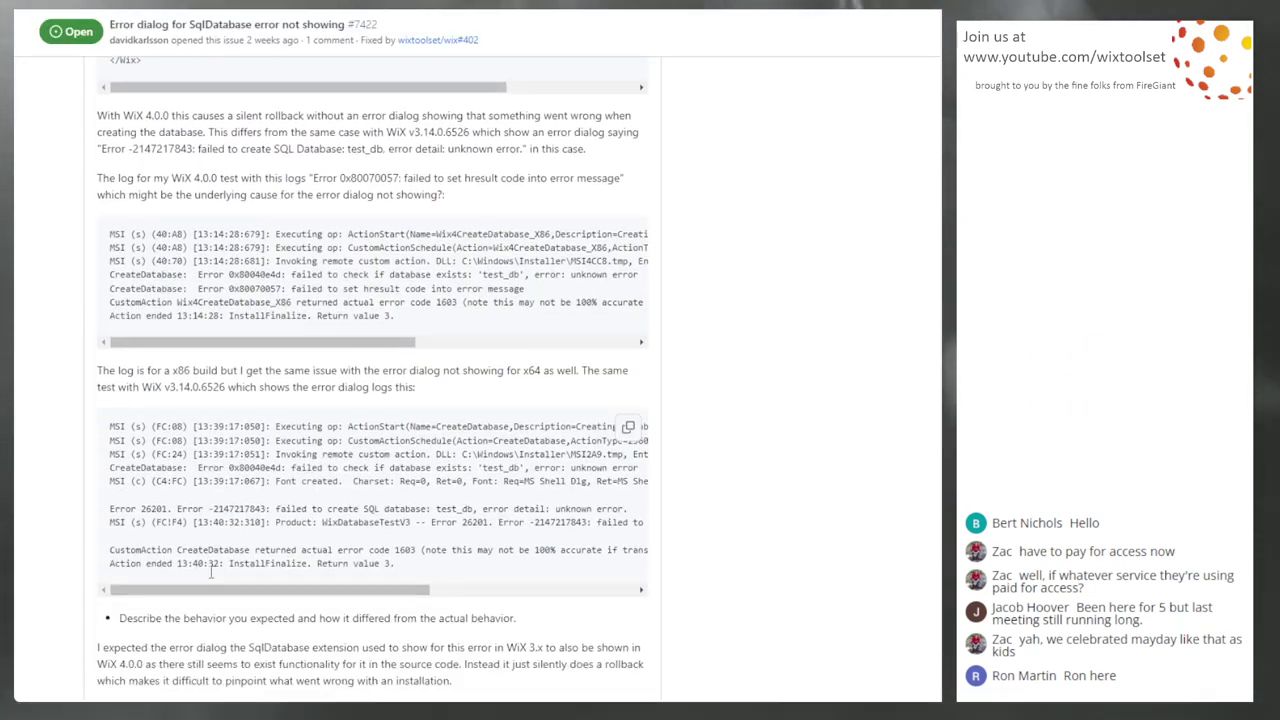
{"action": "scroll", "coordinate": [194, 583], "scroll_direction": "down", "scroll_amount": 2}
{"action": "mouse_move", "coordinate": [523, 563]}
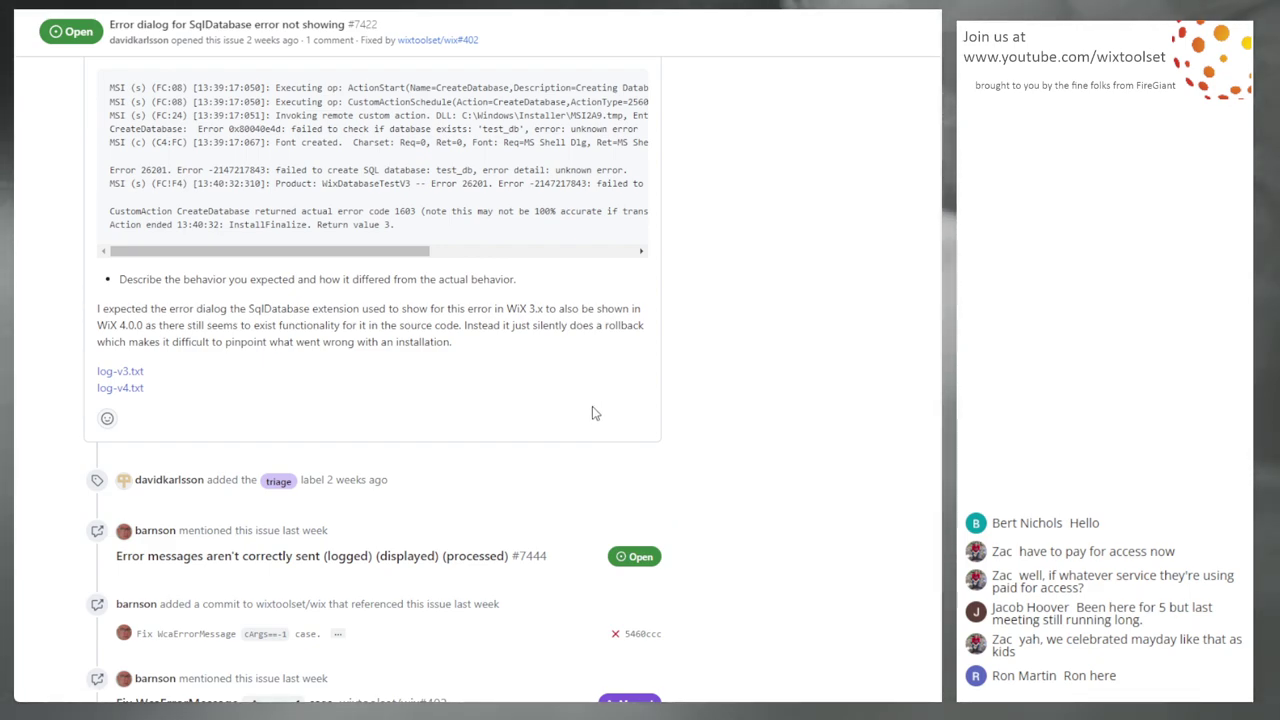
{"action": "scroll", "coordinate": [592, 410], "scroll_direction": "up", "scroll_amount": 10}
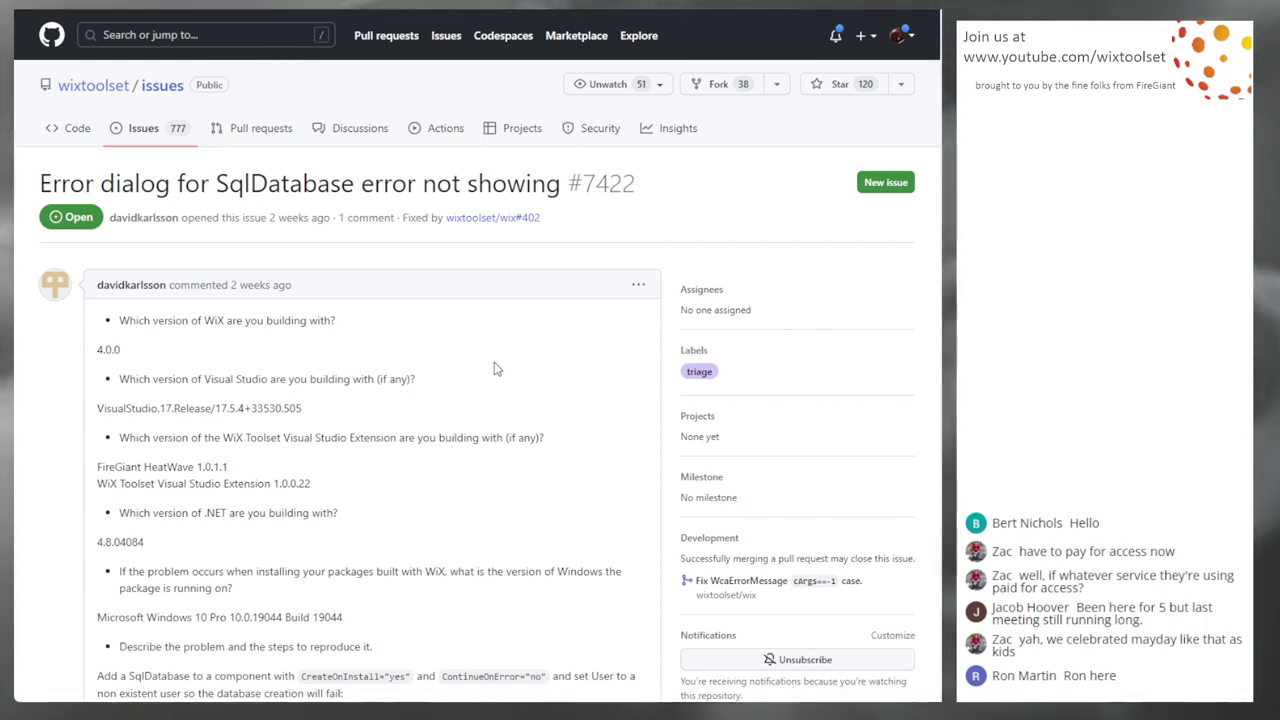
{"action": "key", "text": "alt+Left"}
{"action": "scroll", "coordinate": [604, 576], "scroll_direction": "down", "scroll_amount": 1}
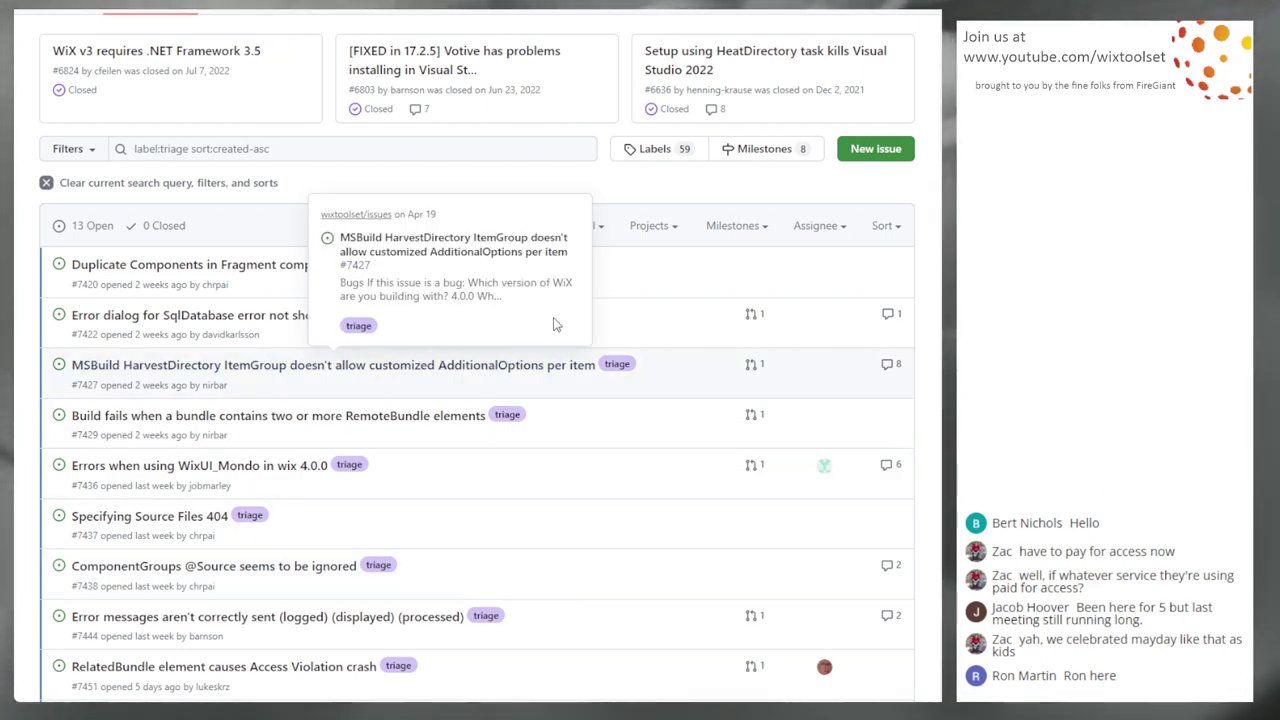
{"action": "left_click", "coordinate": [489, 368]}
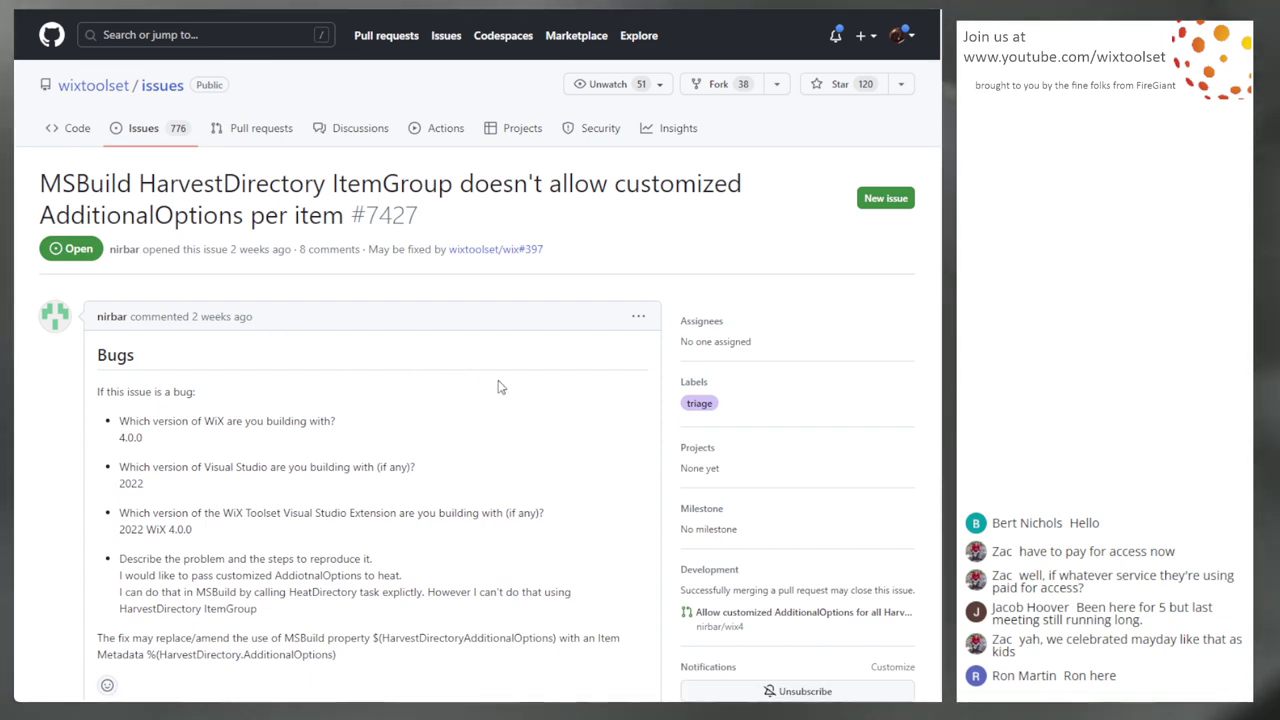
{"action": "scroll", "coordinate": [366, 329], "scroll_direction": "down", "scroll_amount": 1}
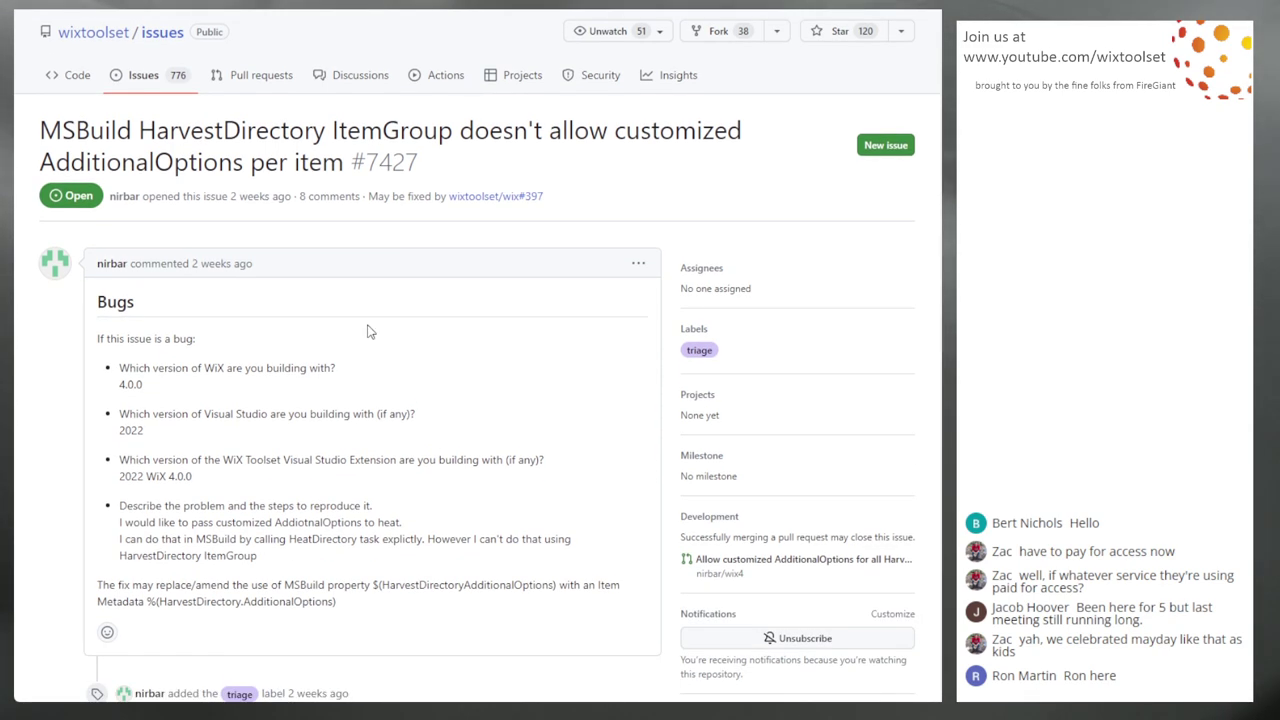
{"action": "scroll", "coordinate": [390, 280], "scroll_direction": "down", "scroll_amount": 1}
{"action": "scroll", "coordinate": [430, 316], "scroll_direction": "down", "scroll_amount": 1}
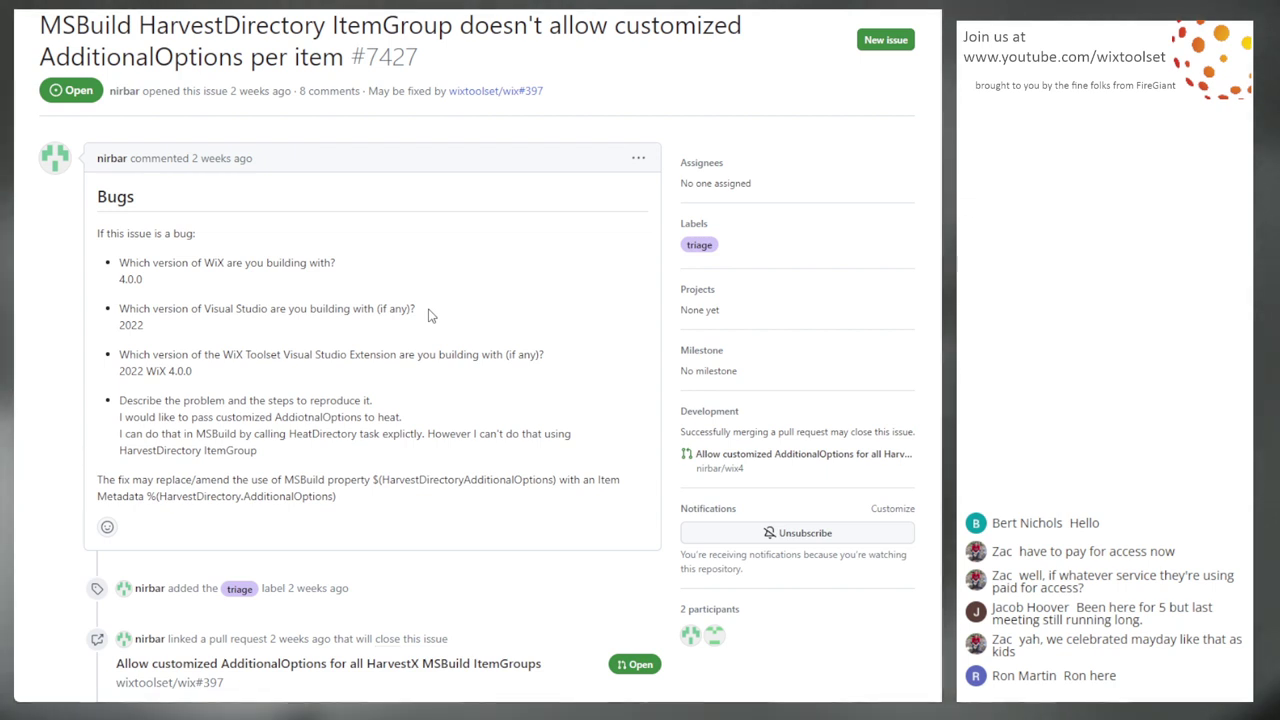
{"action": "scroll", "coordinate": [430, 316], "scroll_direction": "down", "scroll_amount": 1}
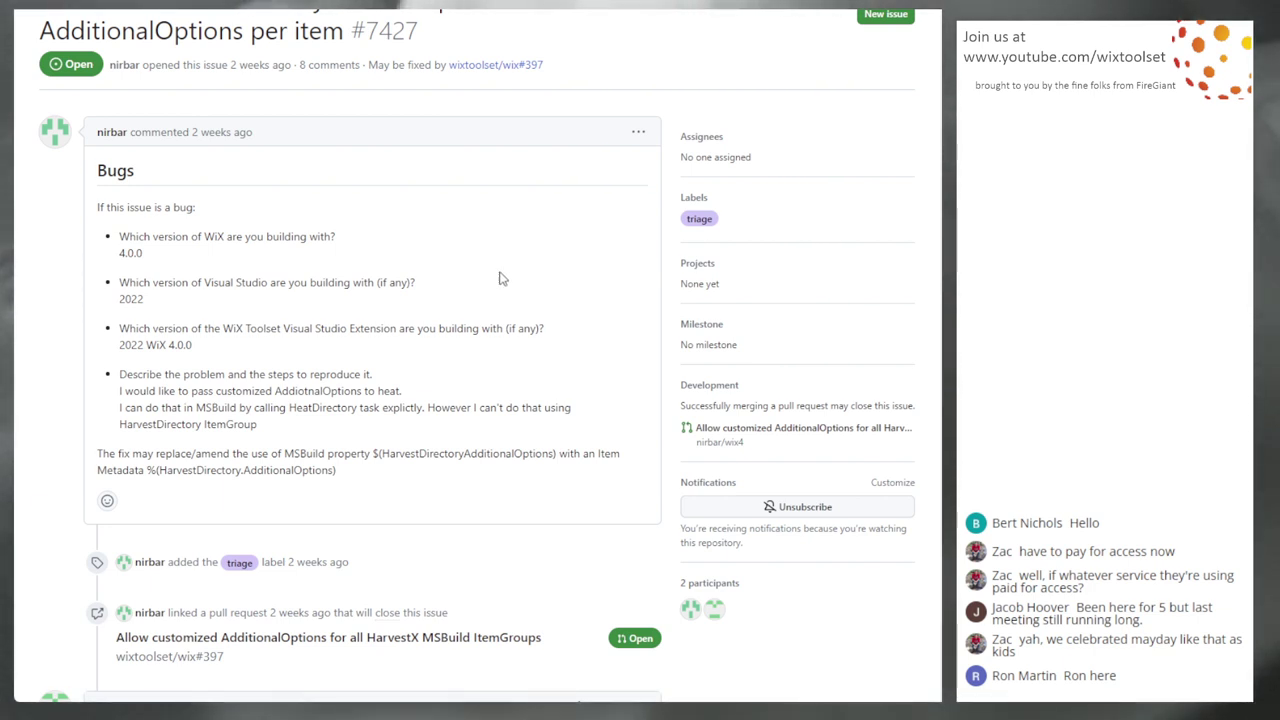
{"action": "scroll", "coordinate": [510, 278], "scroll_direction": "up", "scroll_amount": 3}
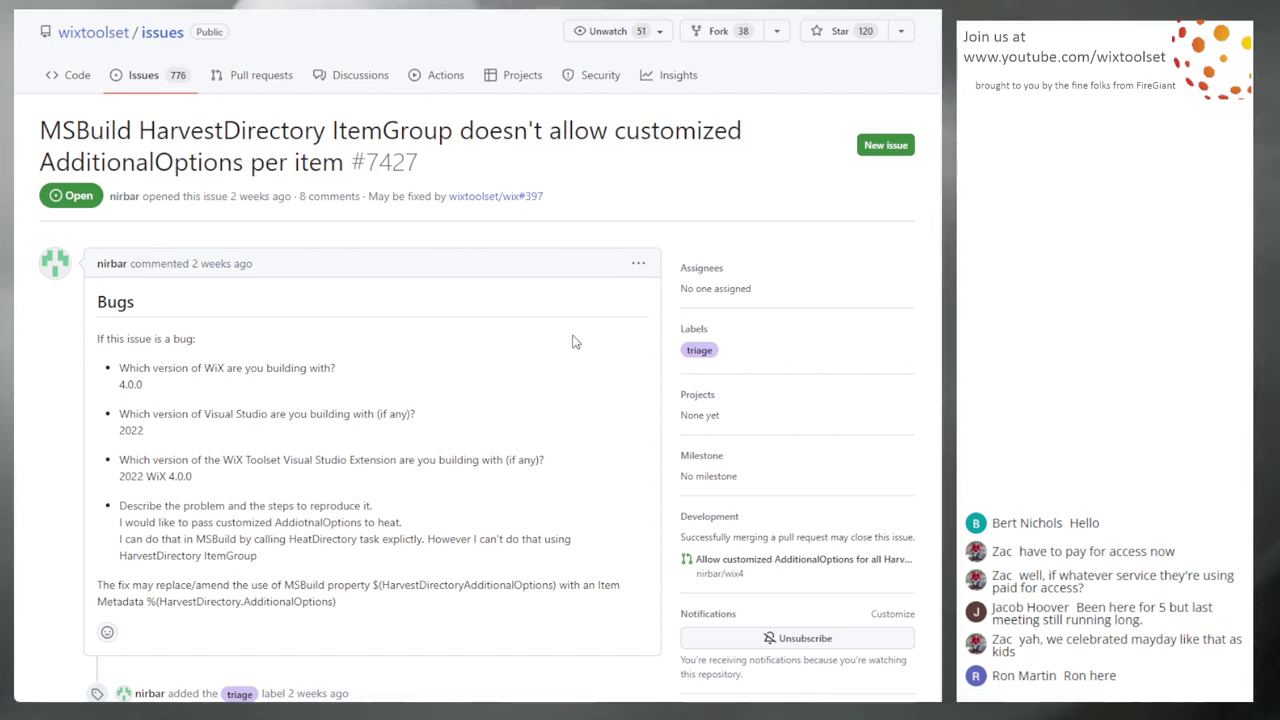
{"action": "scroll", "coordinate": [575, 342], "scroll_direction": "down", "scroll_amount": 5}
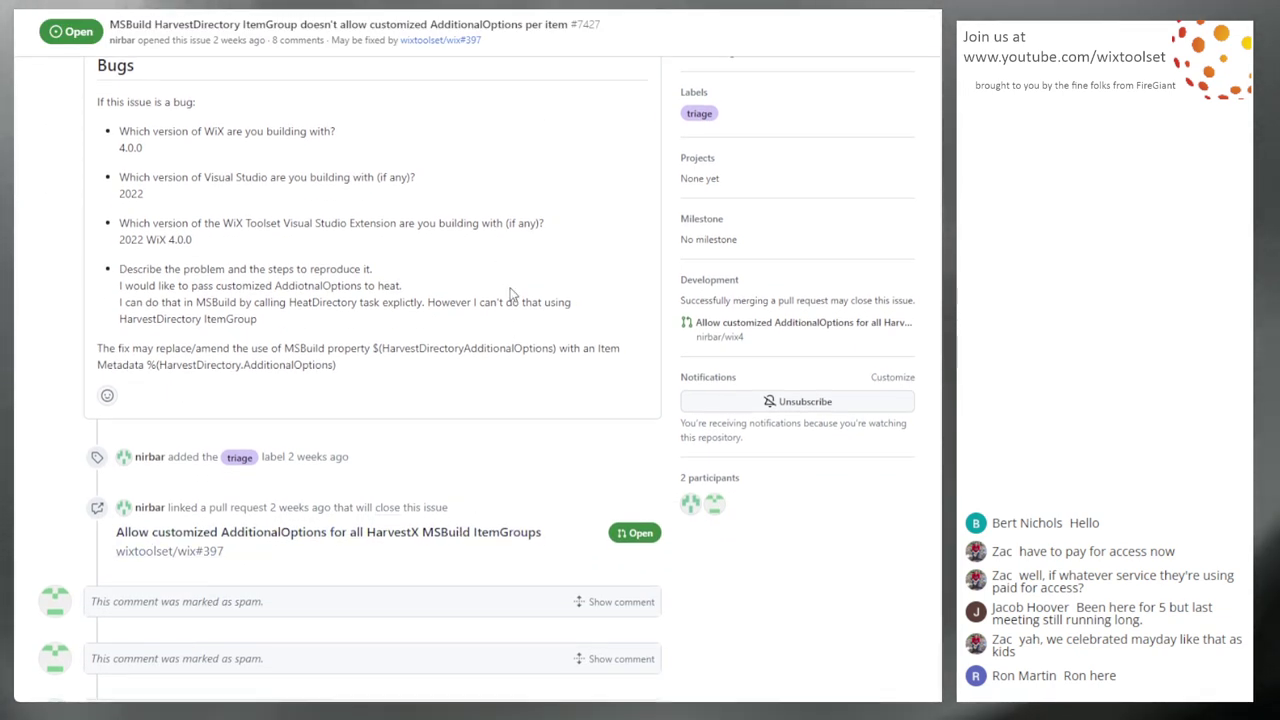
{"action": "scroll", "coordinate": [510, 292], "scroll_direction": "up", "scroll_amount": 4}
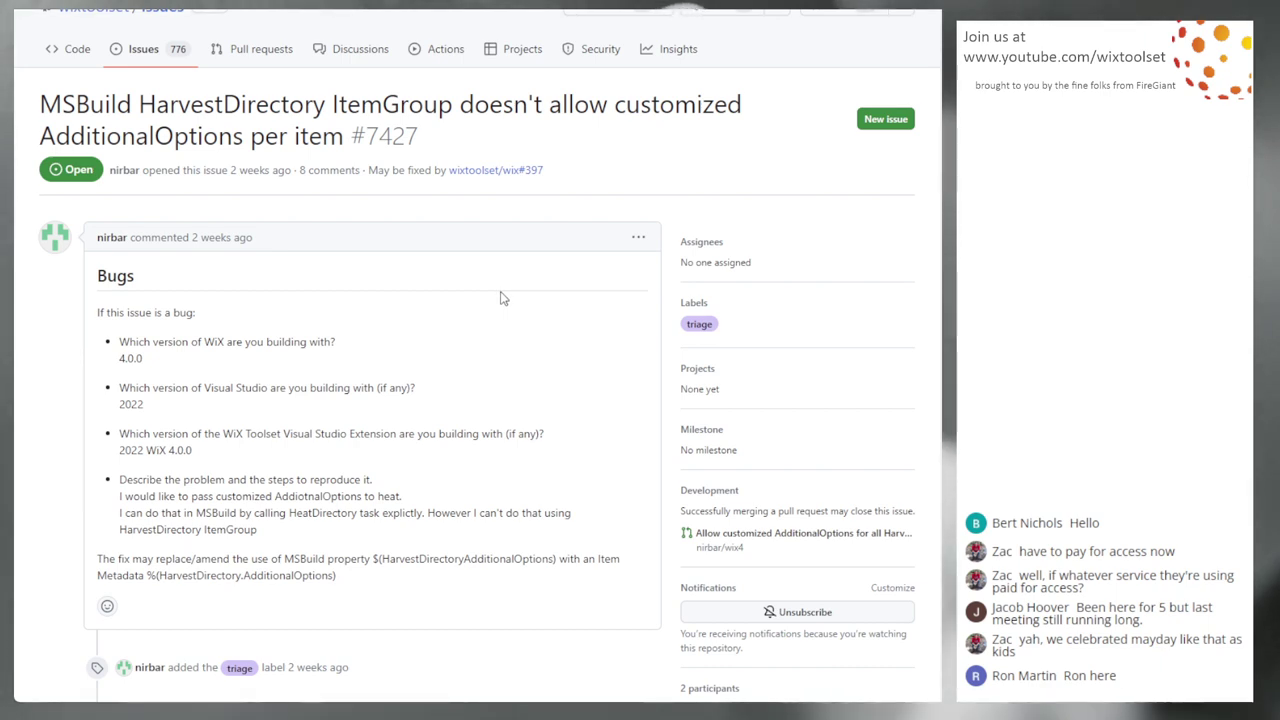
{"action": "scroll", "coordinate": [503, 299], "scroll_direction": "up", "scroll_amount": 2}
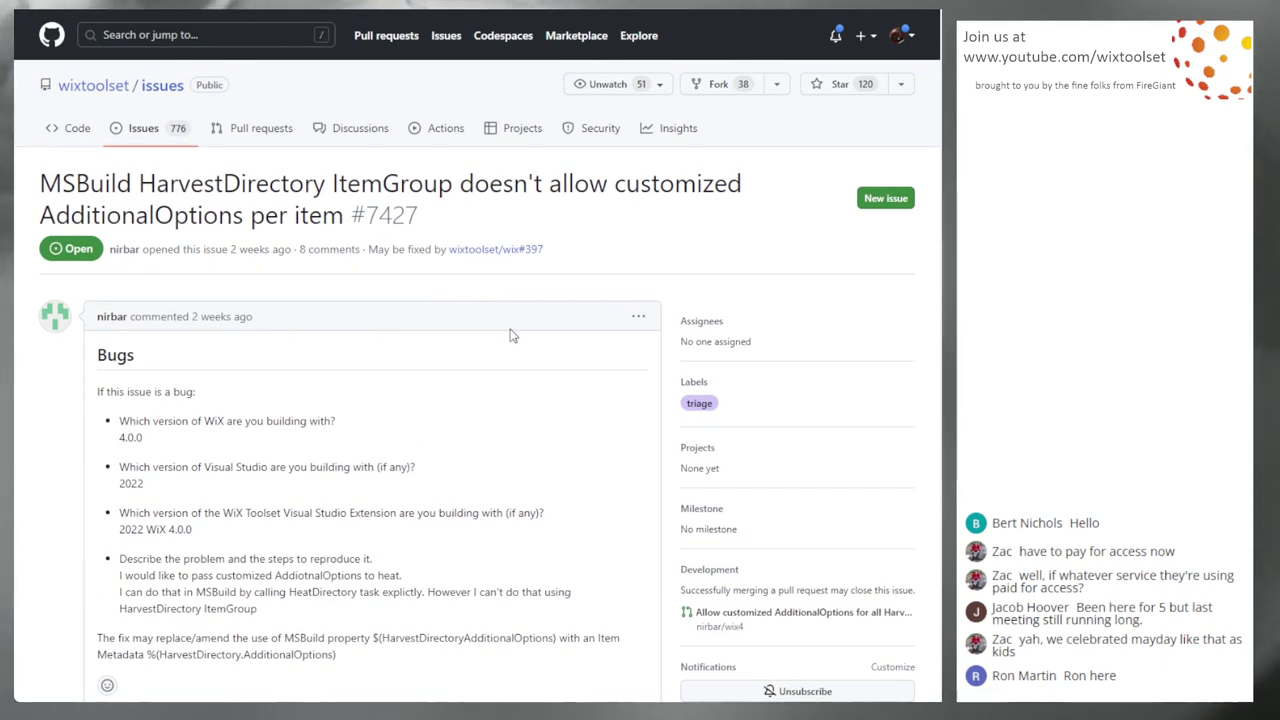
{"action": "scroll", "coordinate": [513, 331], "scroll_direction": "down", "scroll_amount": 10}
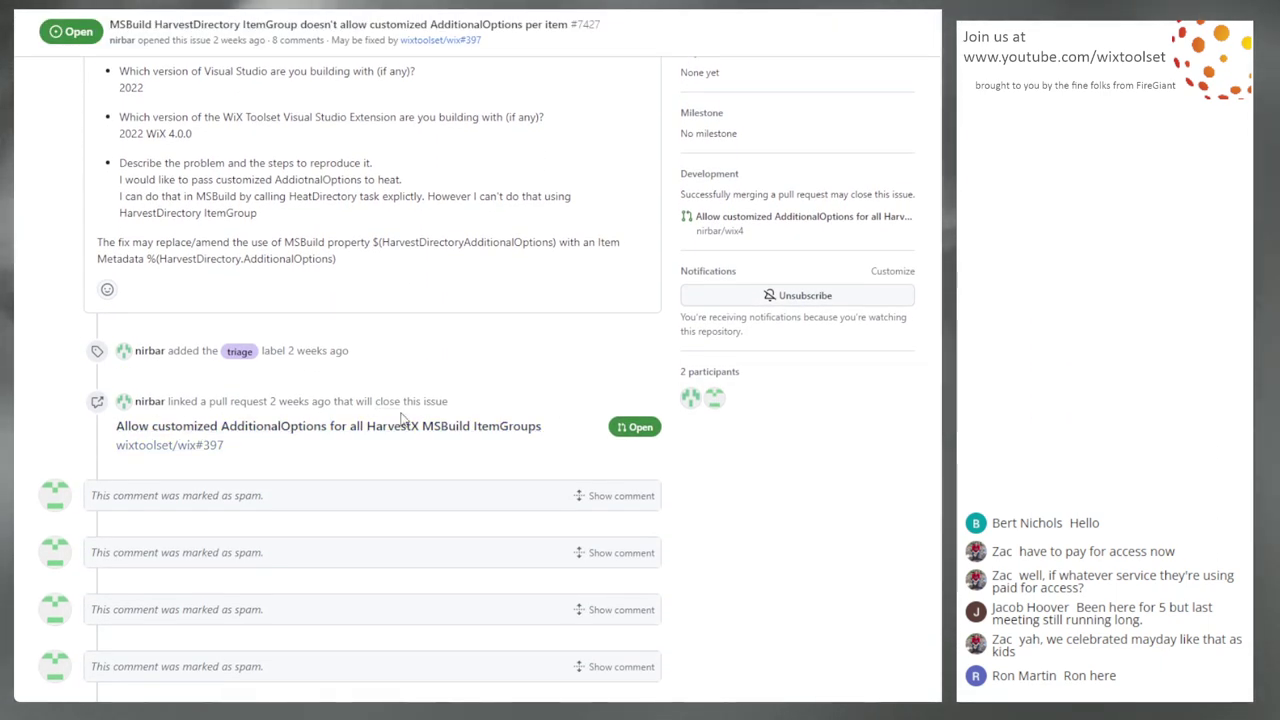
{"action": "scroll", "coordinate": [166, 366], "scroll_direction": "down", "scroll_amount": 5}
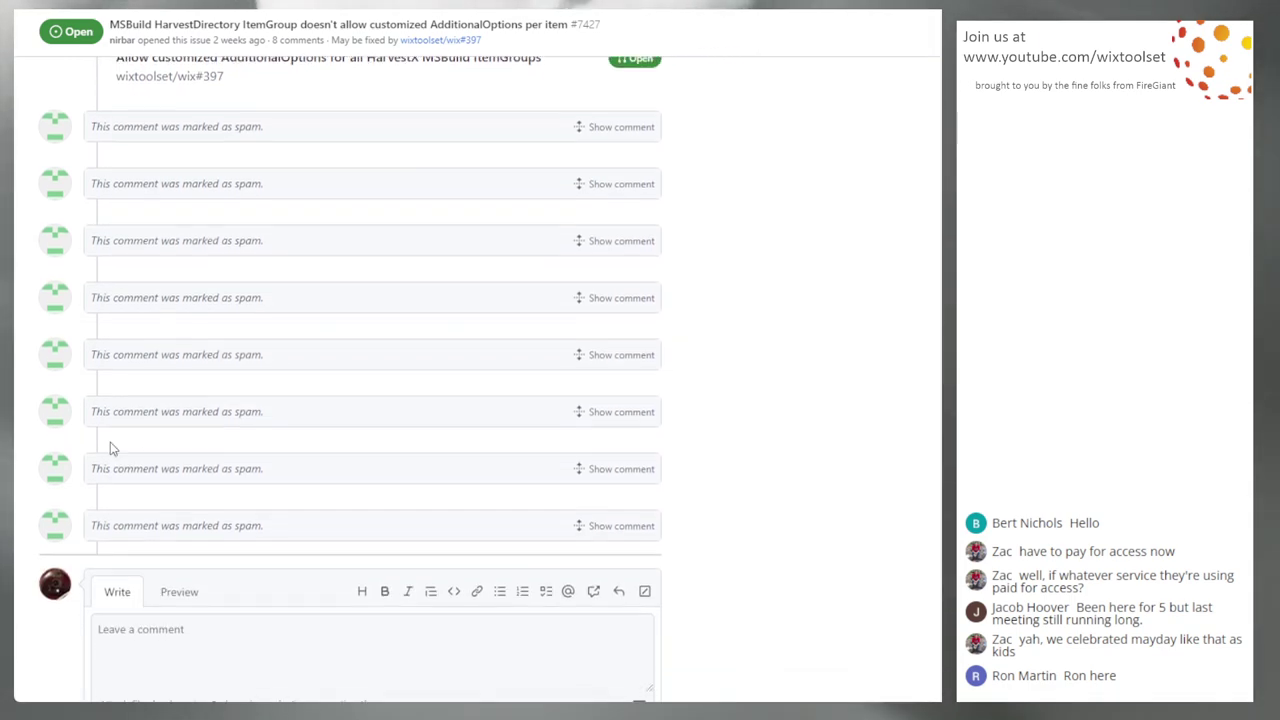
{"action": "scroll", "coordinate": [424, 371], "scroll_direction": "up", "scroll_amount": 15}
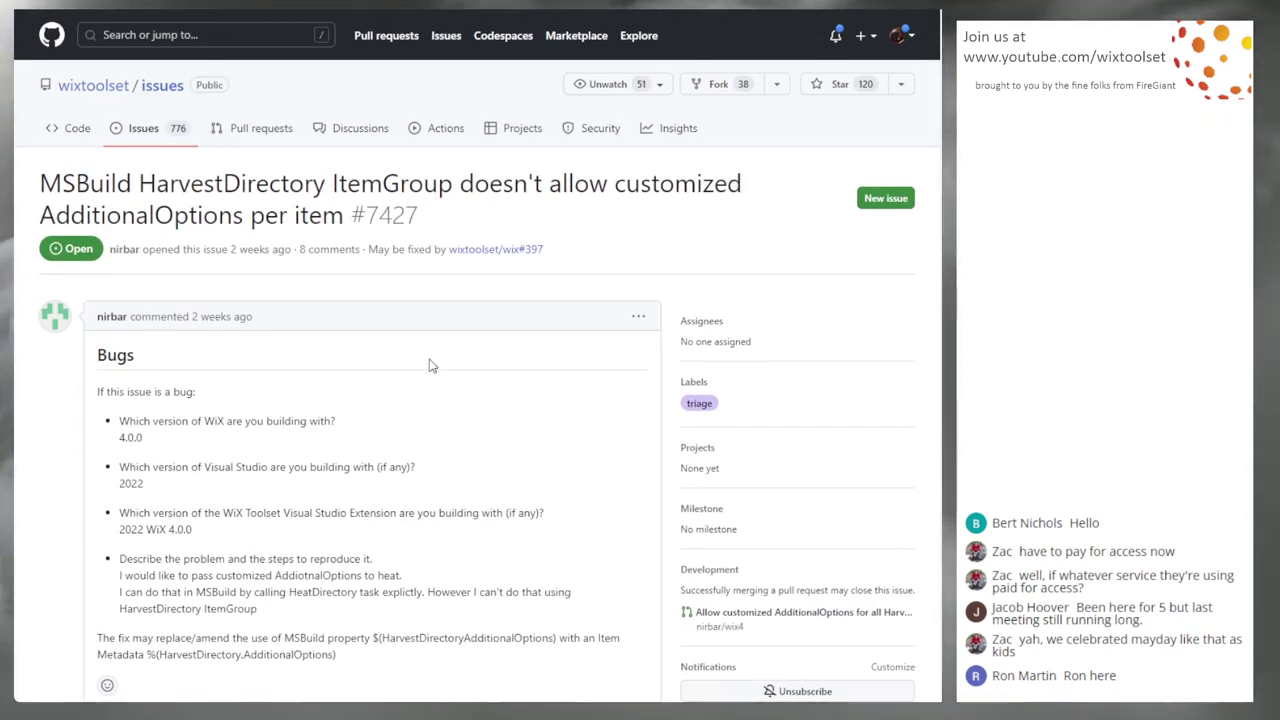
{"action": "scroll", "coordinate": [429, 363], "scroll_direction": "down", "scroll_amount": 1}
{"action": "mouse_move", "coordinate": [57, 268]}
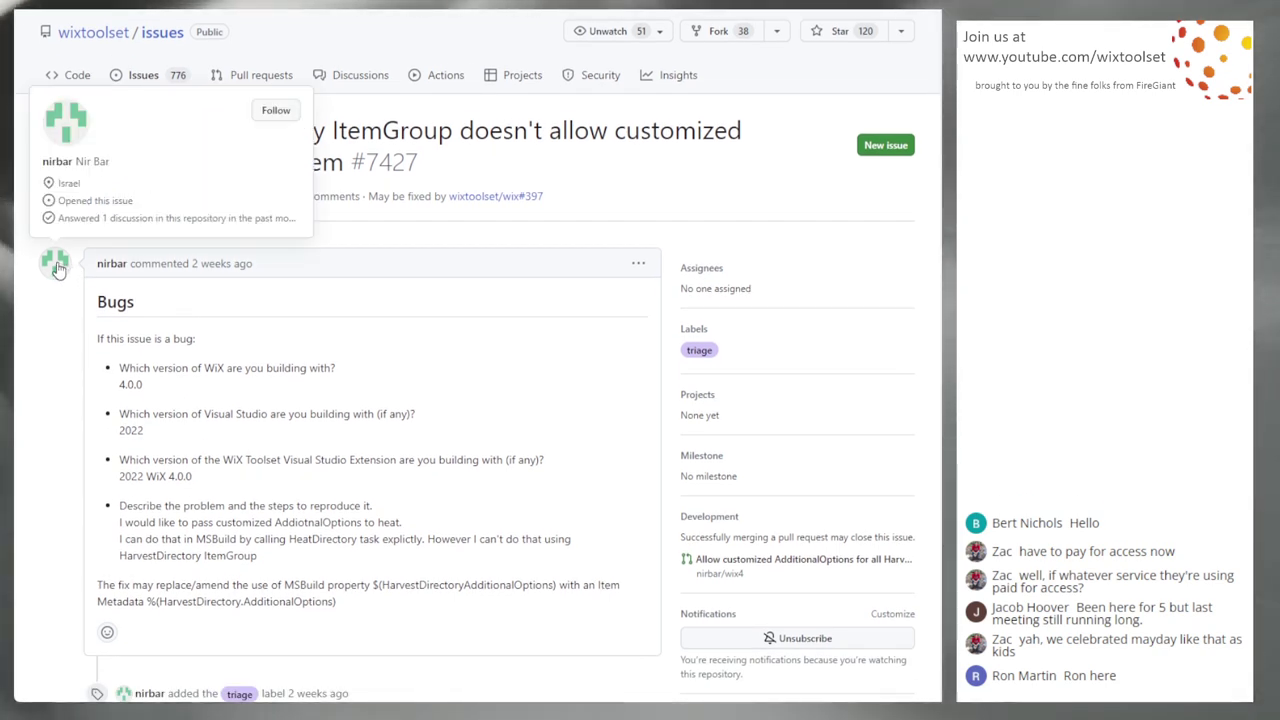
{"action": "scroll", "coordinate": [50, 330], "scroll_direction": "down", "scroll_amount": 3}
{"action": "mouse_move", "coordinate": [57, 545]}
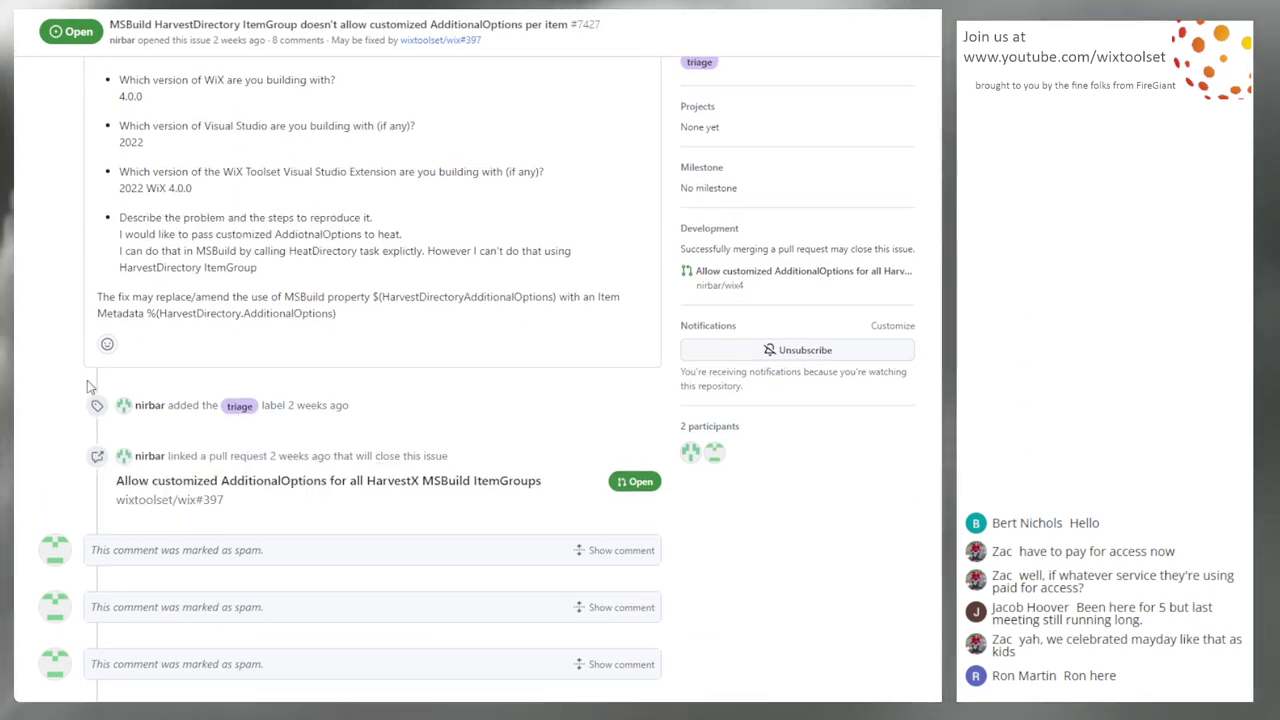
{"action": "scroll", "coordinate": [87, 380], "scroll_direction": "up", "scroll_amount": 3}
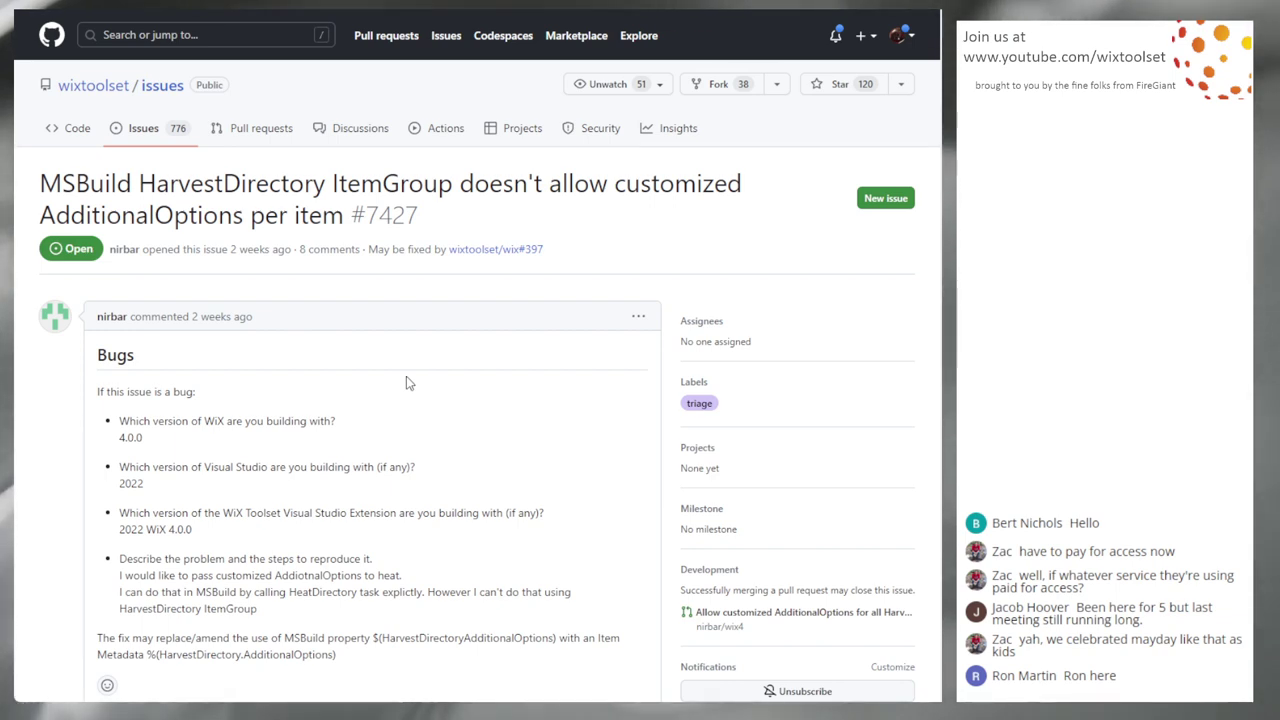
Return to the triage list and open issue #7429 about multiple RemoteBundle elements.
{"action": "key", "text": "alt+Left"}
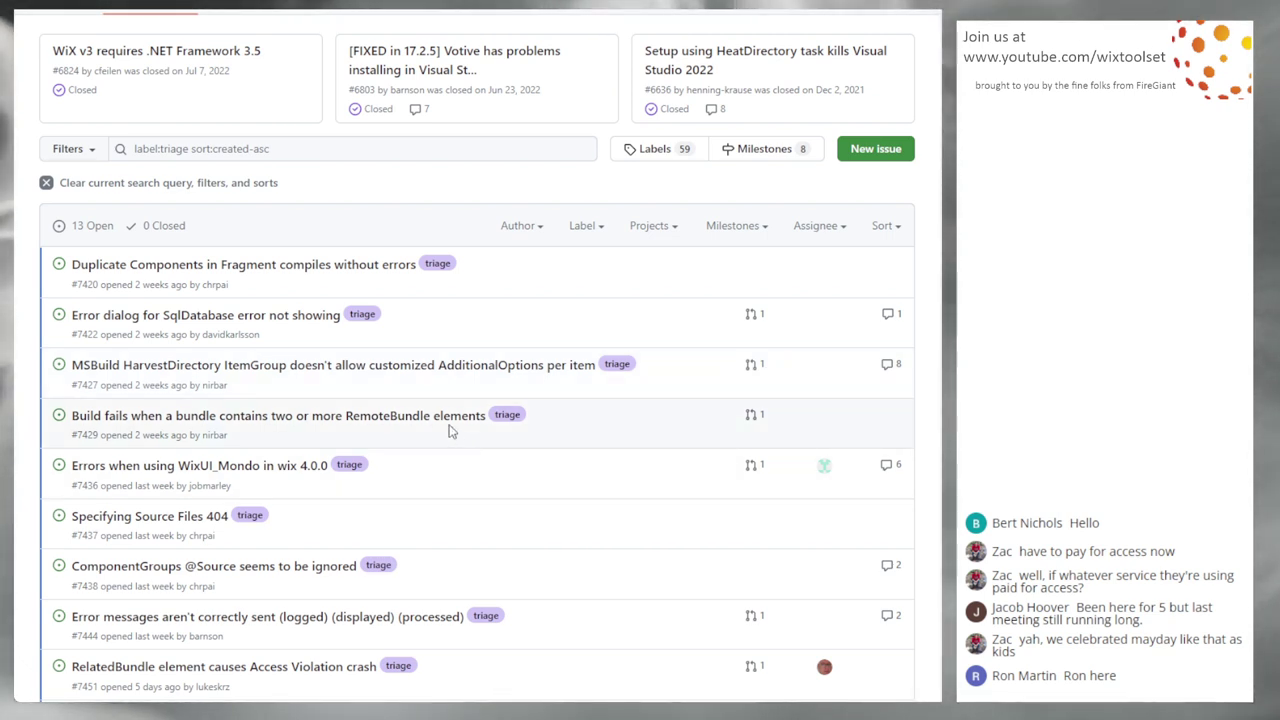
{"action": "mouse_move", "coordinate": [440, 427]}
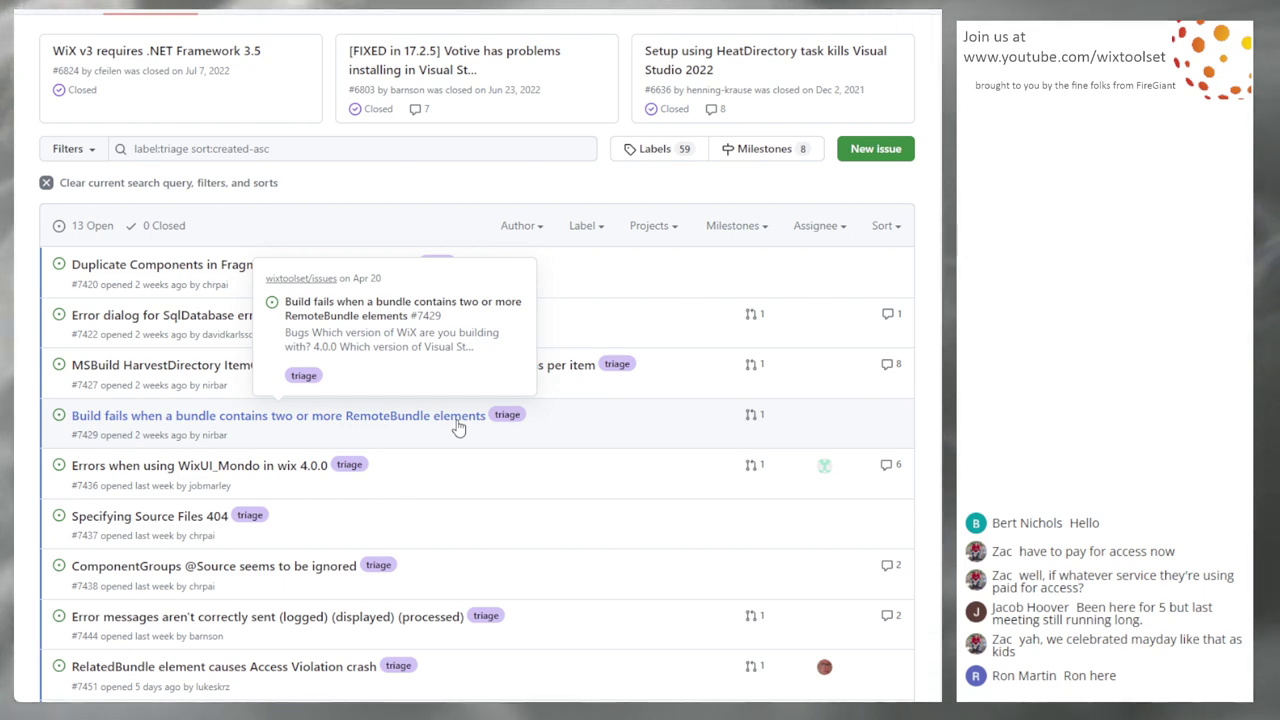
{"action": "left_click", "coordinate": [457, 427]}
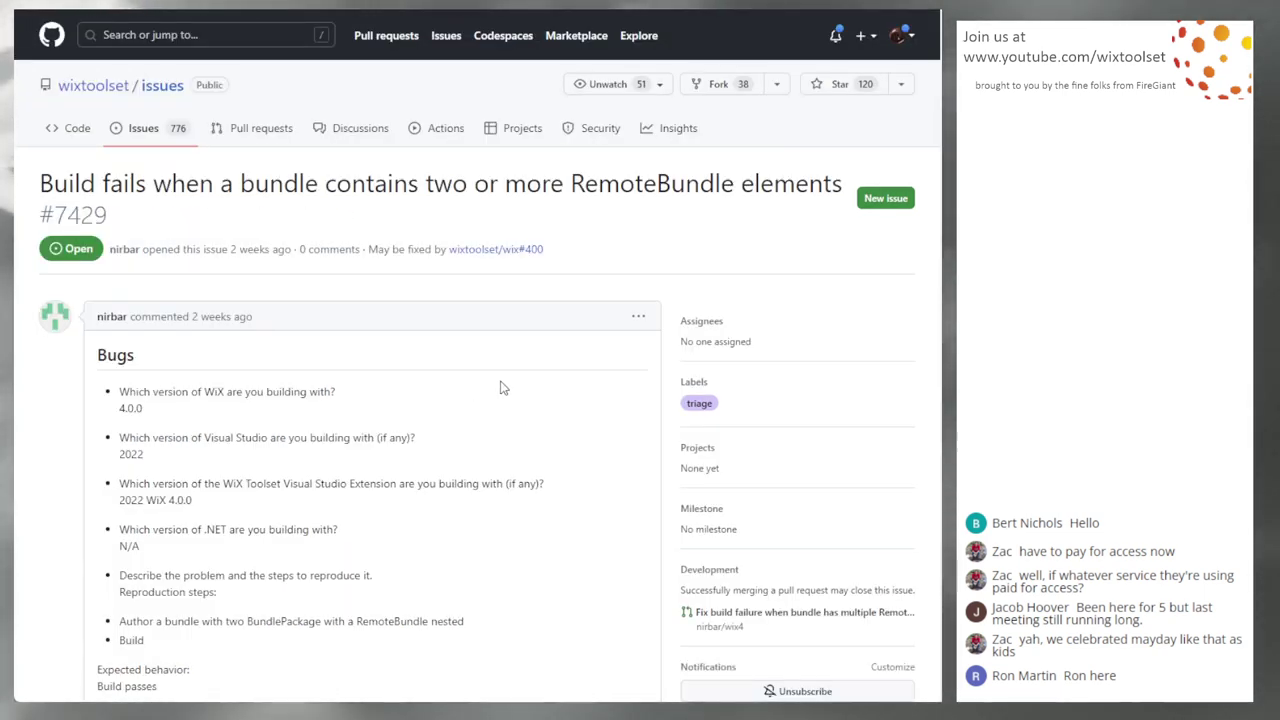
Read through issue #7429's build-failure description and comments.
{"action": "scroll", "coordinate": [502, 388], "scroll_direction": "down", "scroll_amount": 2}
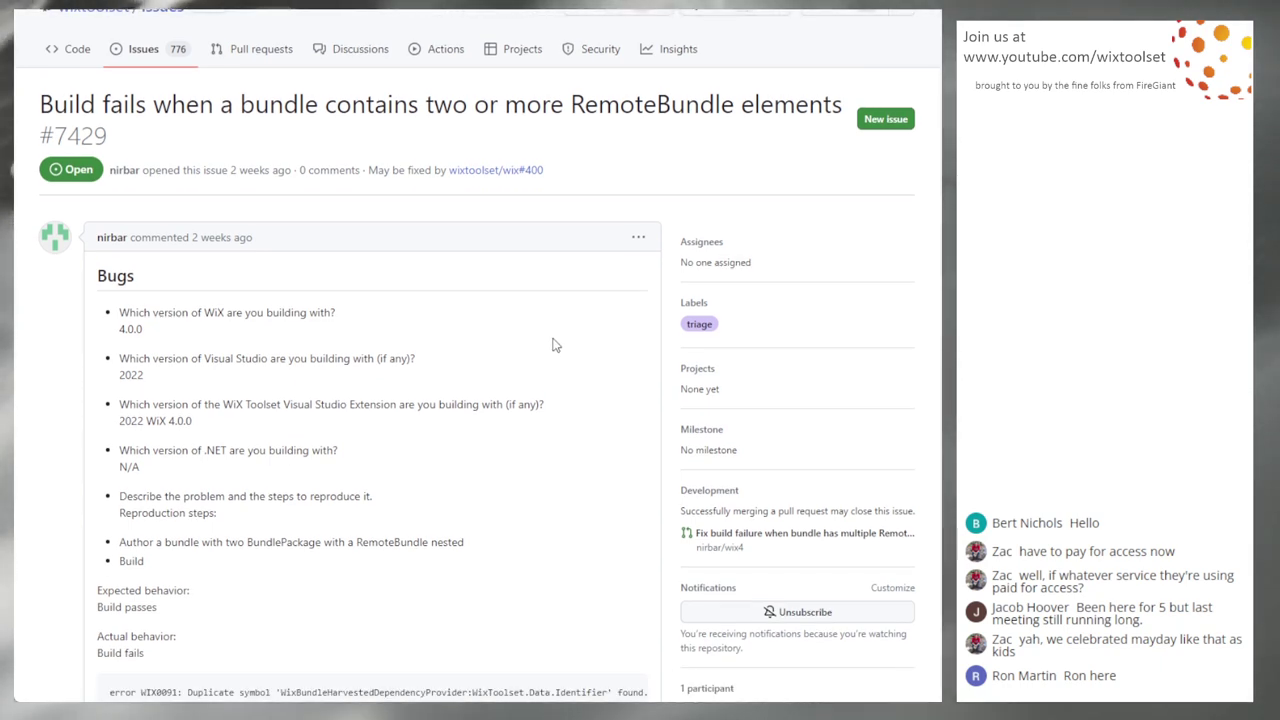
{"action": "scroll", "coordinate": [556, 345], "scroll_direction": "down", "scroll_amount": 5}
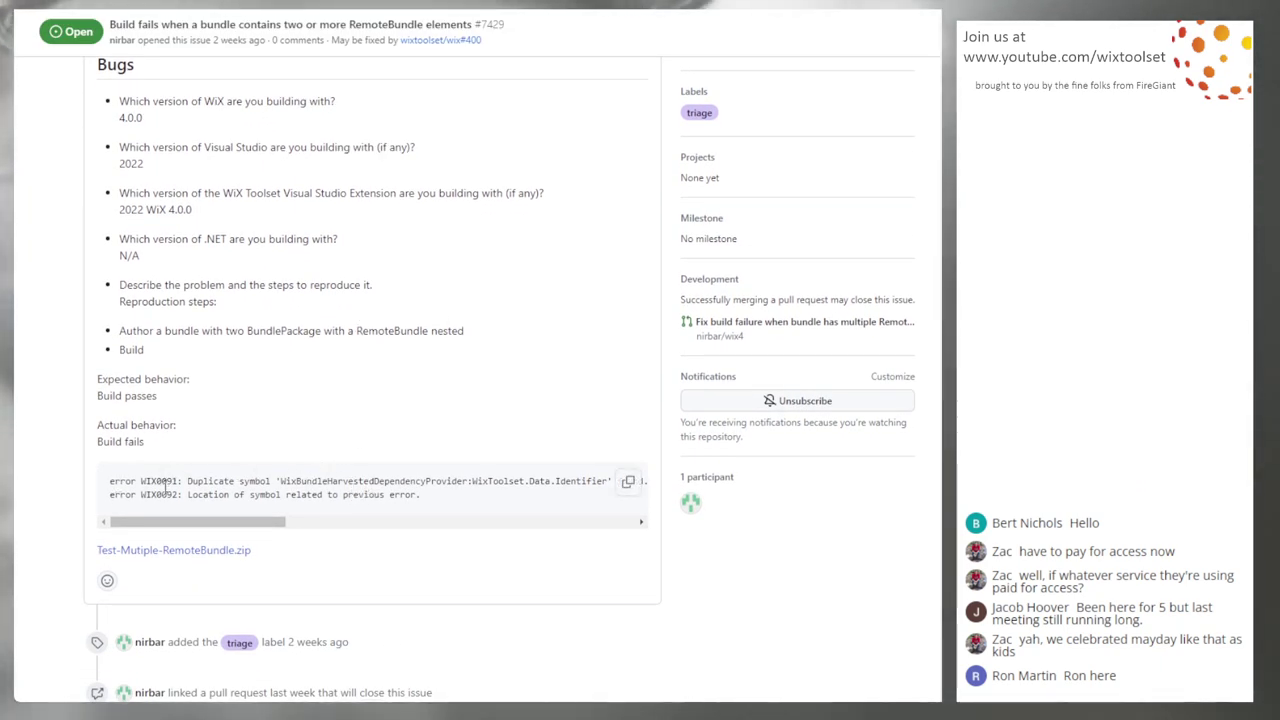
{"action": "scroll", "coordinate": [434, 409], "scroll_direction": "down", "scroll_amount": 7}
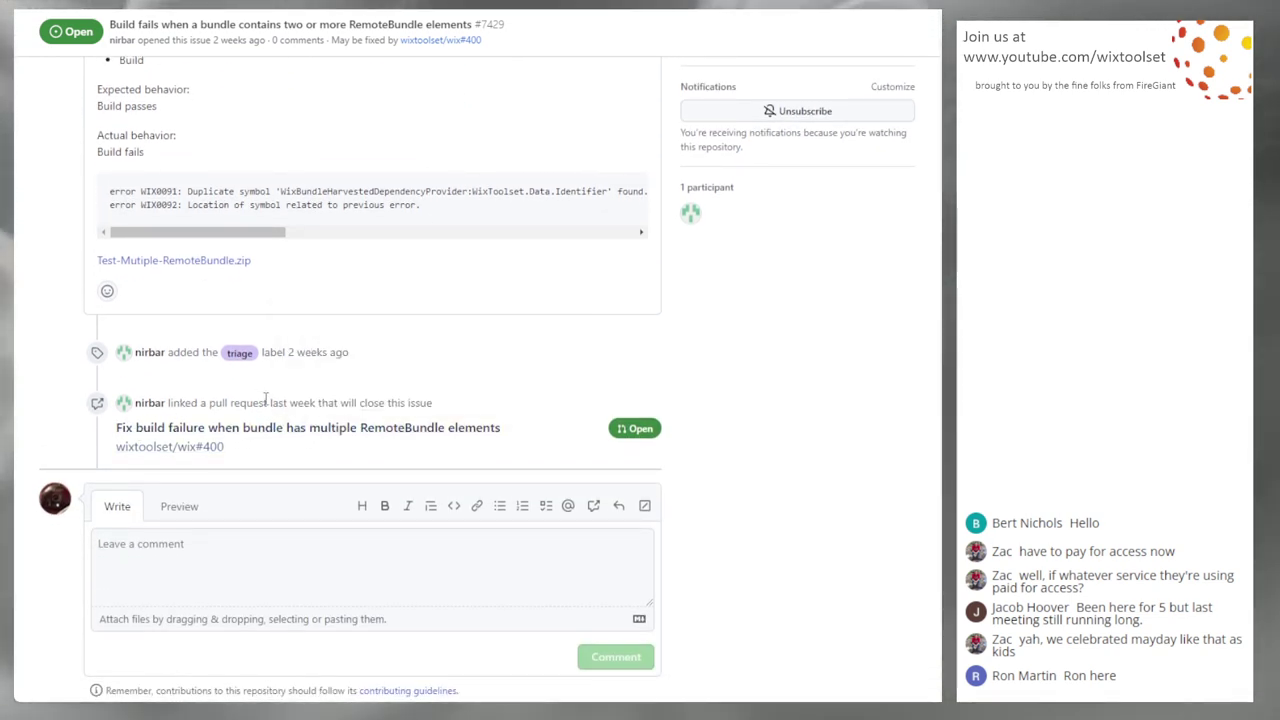
{"action": "mouse_move", "coordinate": [405, 425]}
{"action": "scroll", "coordinate": [401, 408], "scroll_direction": "up", "scroll_amount": 8}
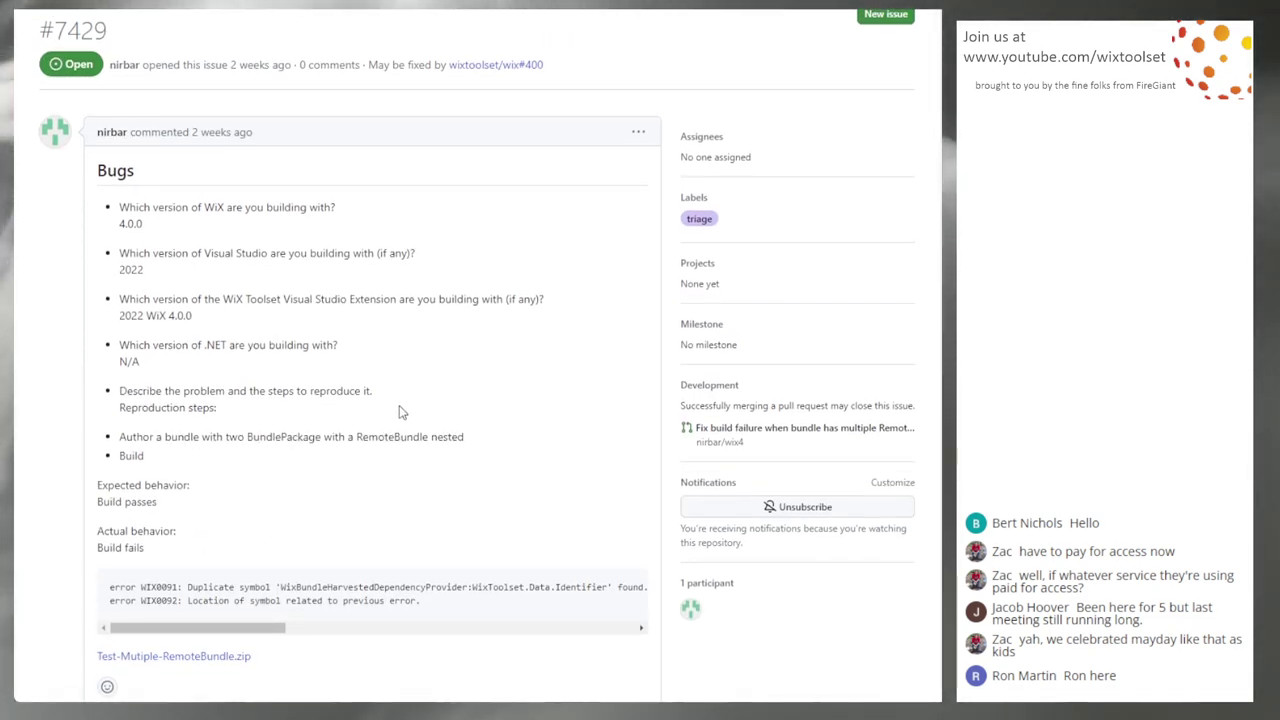
{"action": "scroll", "coordinate": [410, 414], "scroll_direction": "up", "scroll_amount": 4}
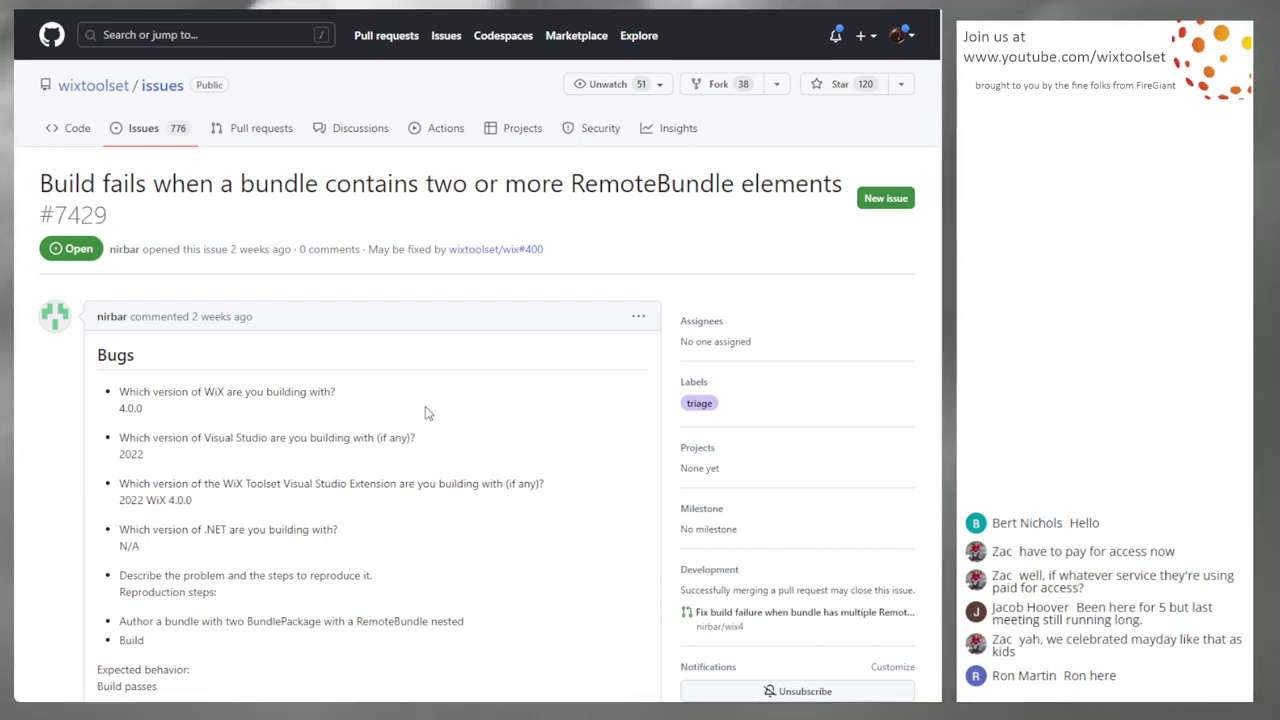
{"action": "scroll", "coordinate": [520, 417], "scroll_direction": "down", "scroll_amount": 6}
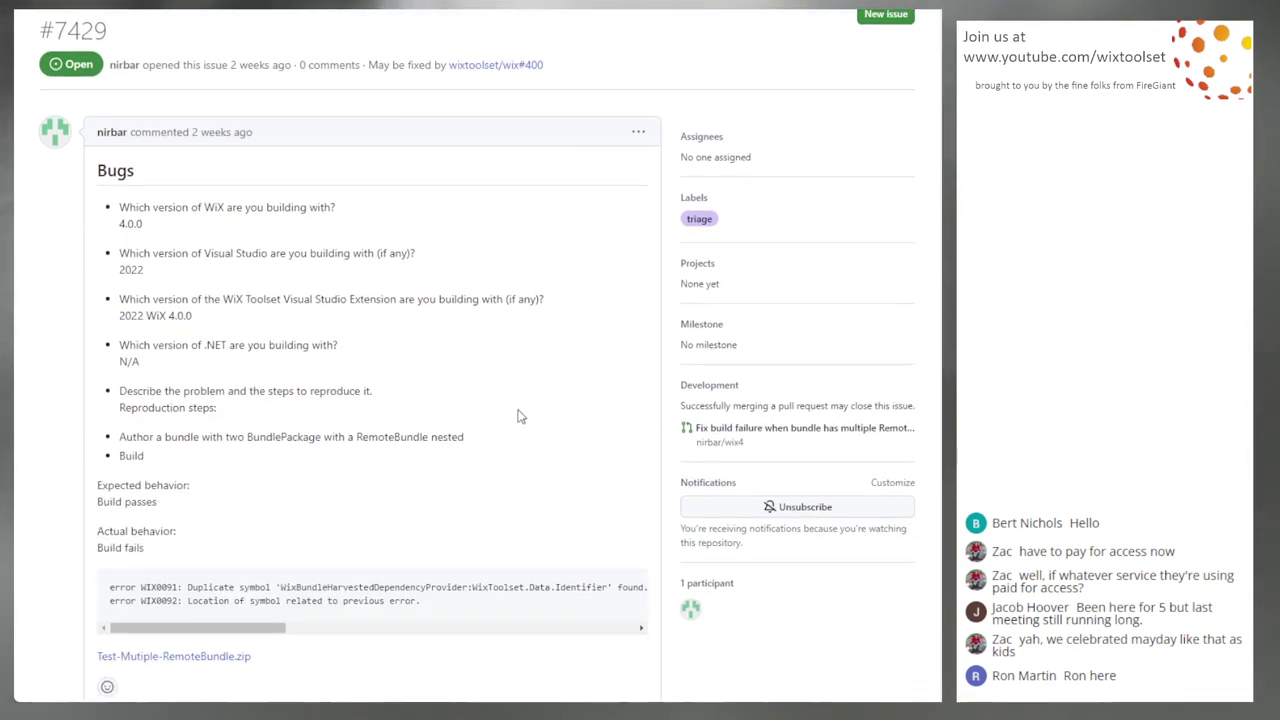
{"action": "scroll", "coordinate": [466, 577], "scroll_direction": "down", "scroll_amount": 2}
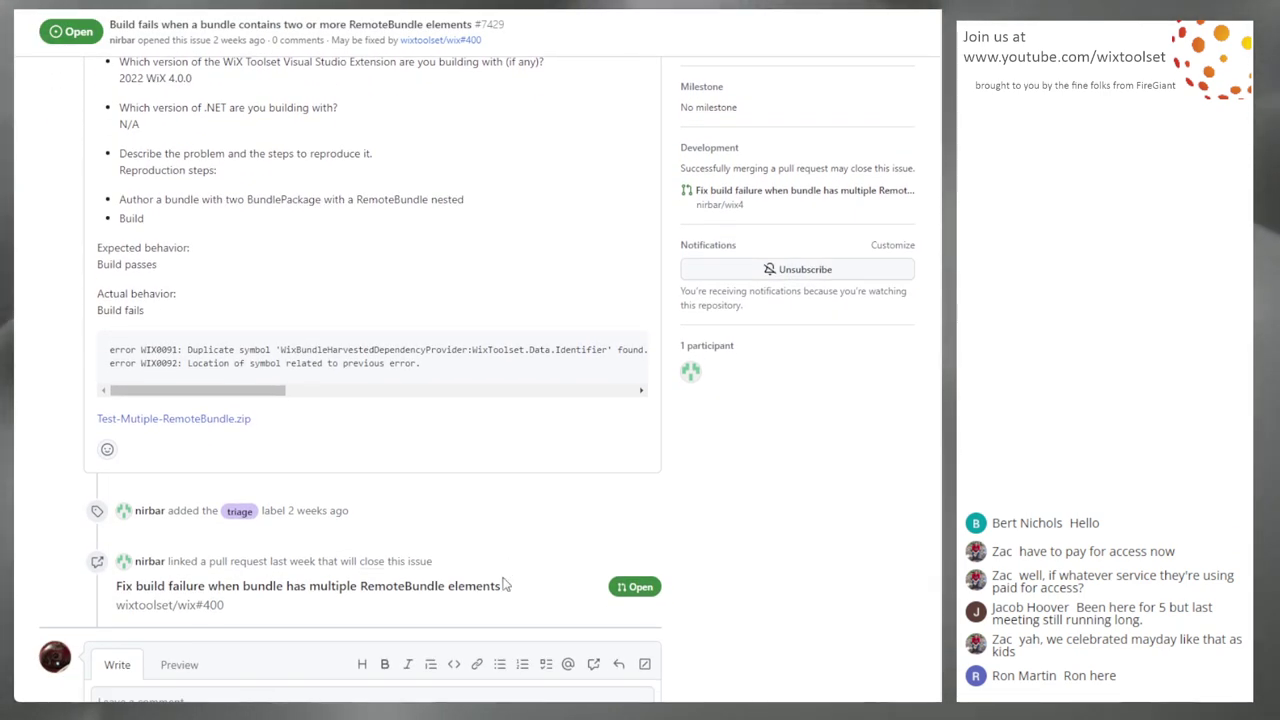
{"action": "scroll", "coordinate": [424, 259], "scroll_direction": "up", "scroll_amount": 3}
{"action": "scroll", "coordinate": [424, 259], "scroll_direction": "up", "scroll_amount": 5}
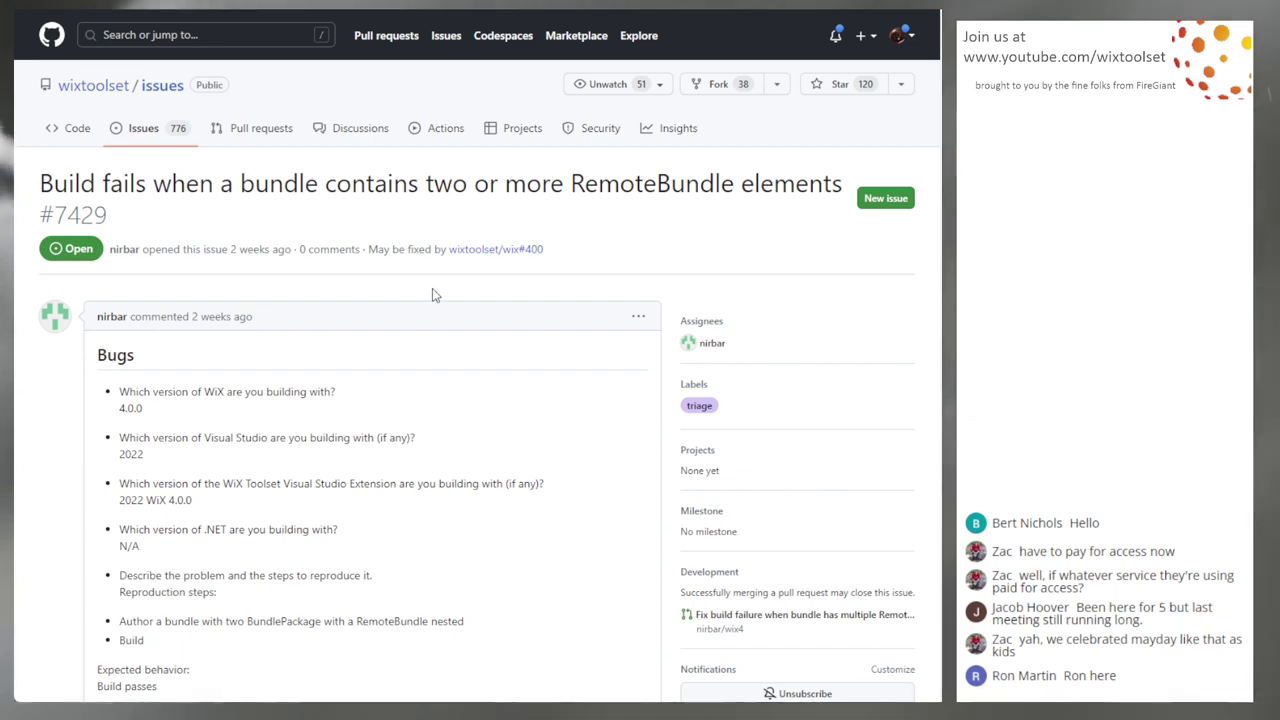
Read down through the comments on issue #7436 about WixUI_Mondo errors.
{"action": "key", "text": "alt+Left"}
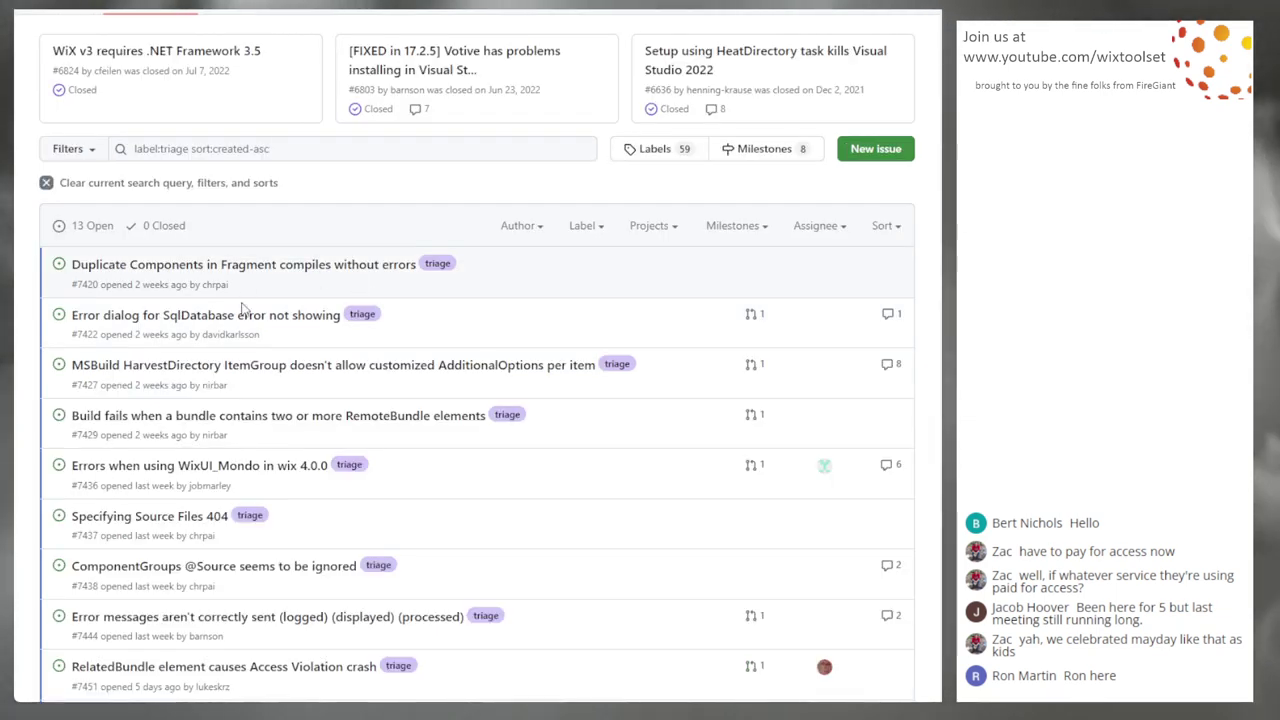
{"action": "scroll", "coordinate": [420, 425], "scroll_direction": "down", "scroll_amount": 1}
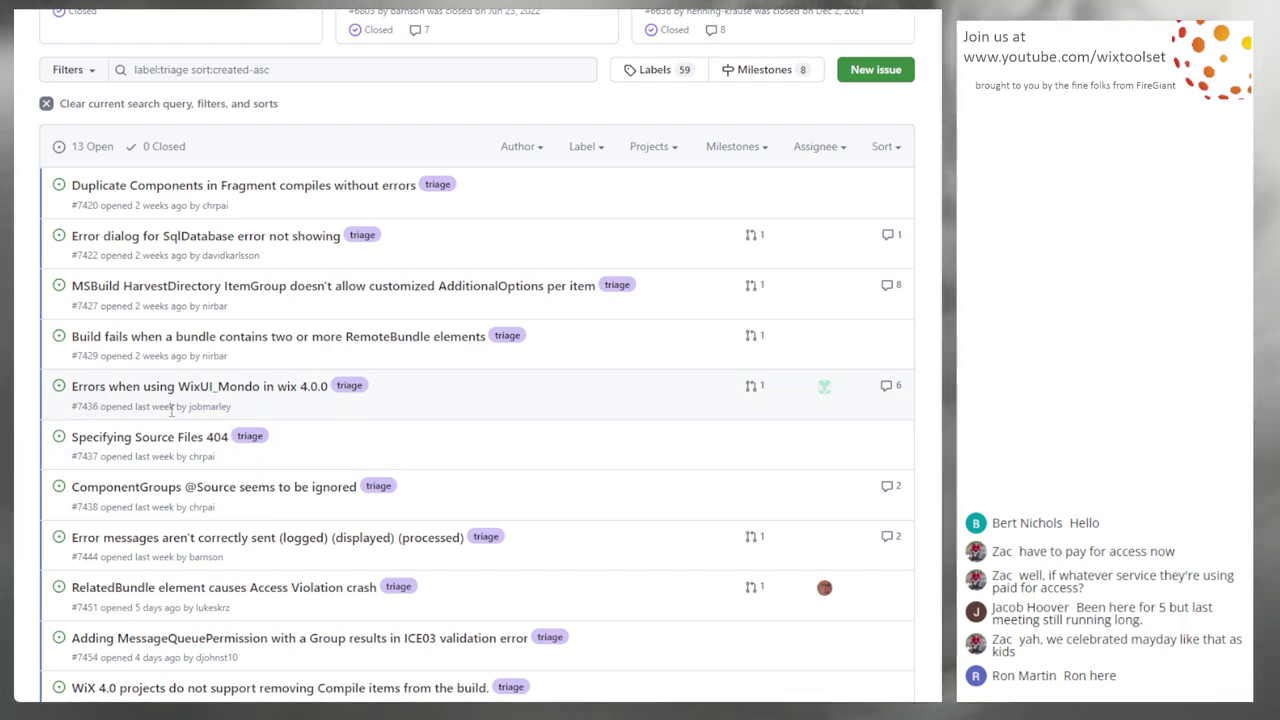
{"action": "mouse_move", "coordinate": [257, 397]}
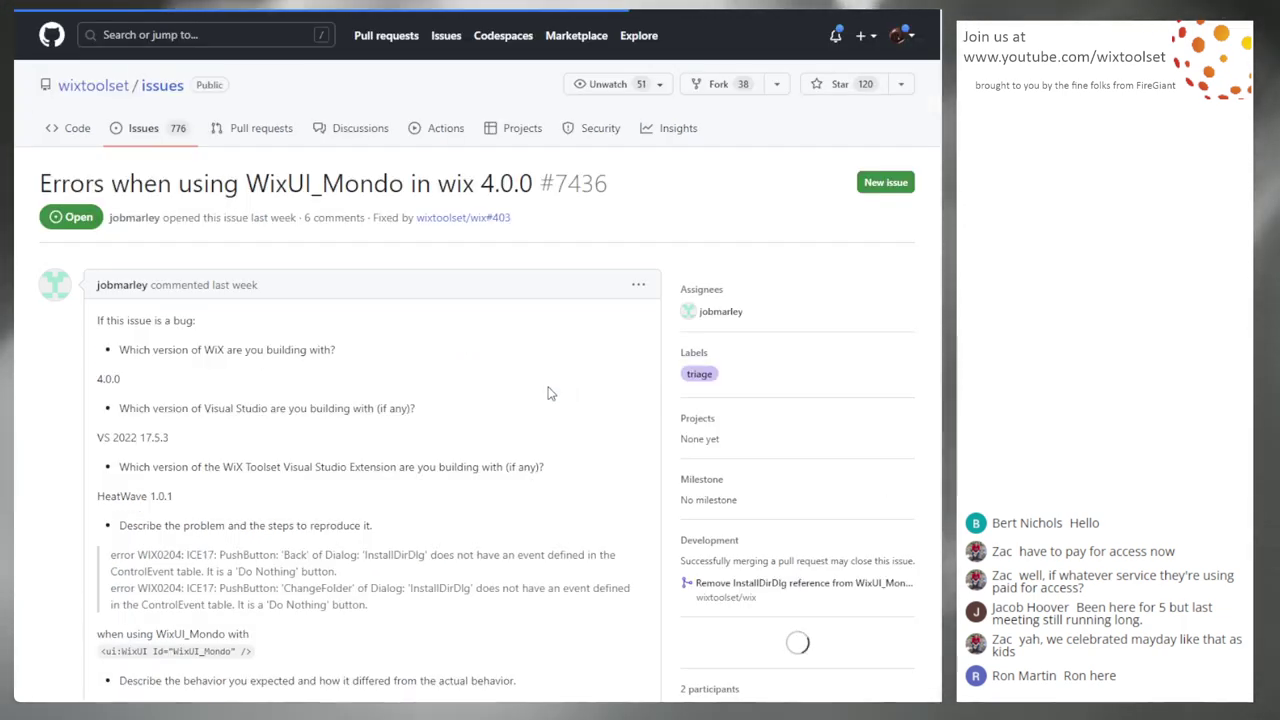
{"action": "scroll", "coordinate": [483, 289], "scroll_direction": "down", "scroll_amount": 2}
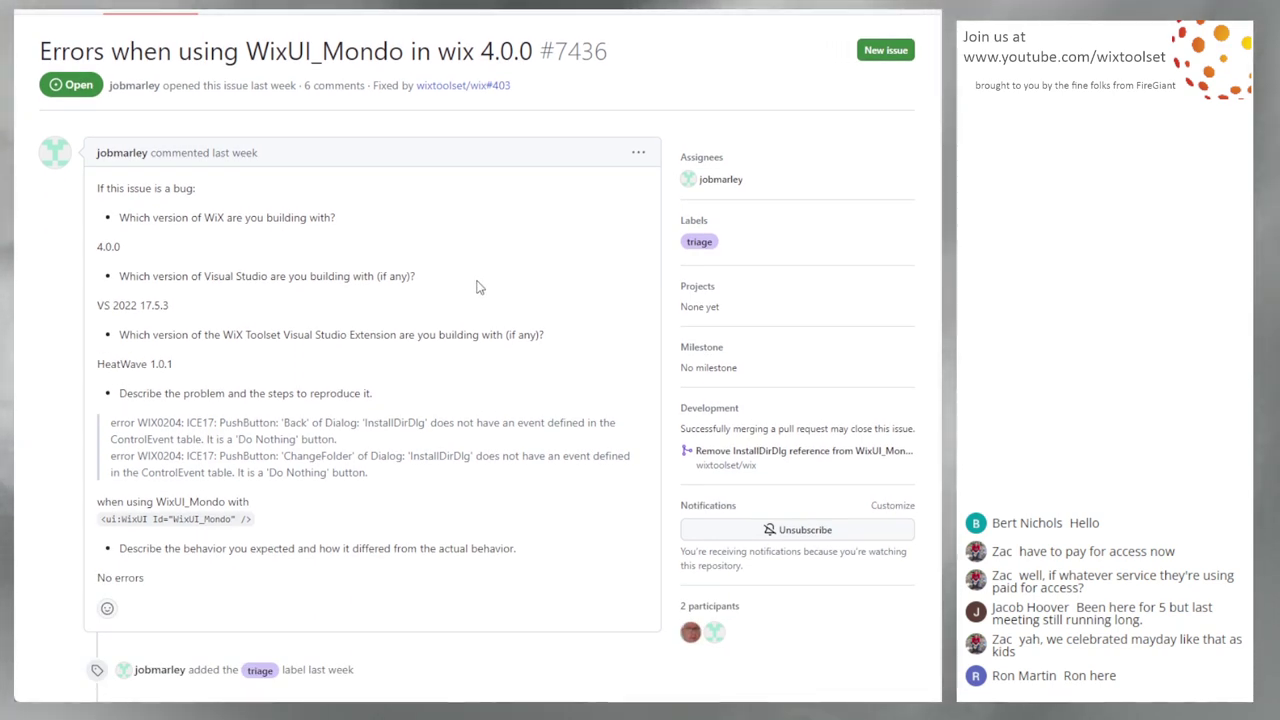
{"action": "scroll", "coordinate": [460, 270], "scroll_direction": "down", "scroll_amount": 3}
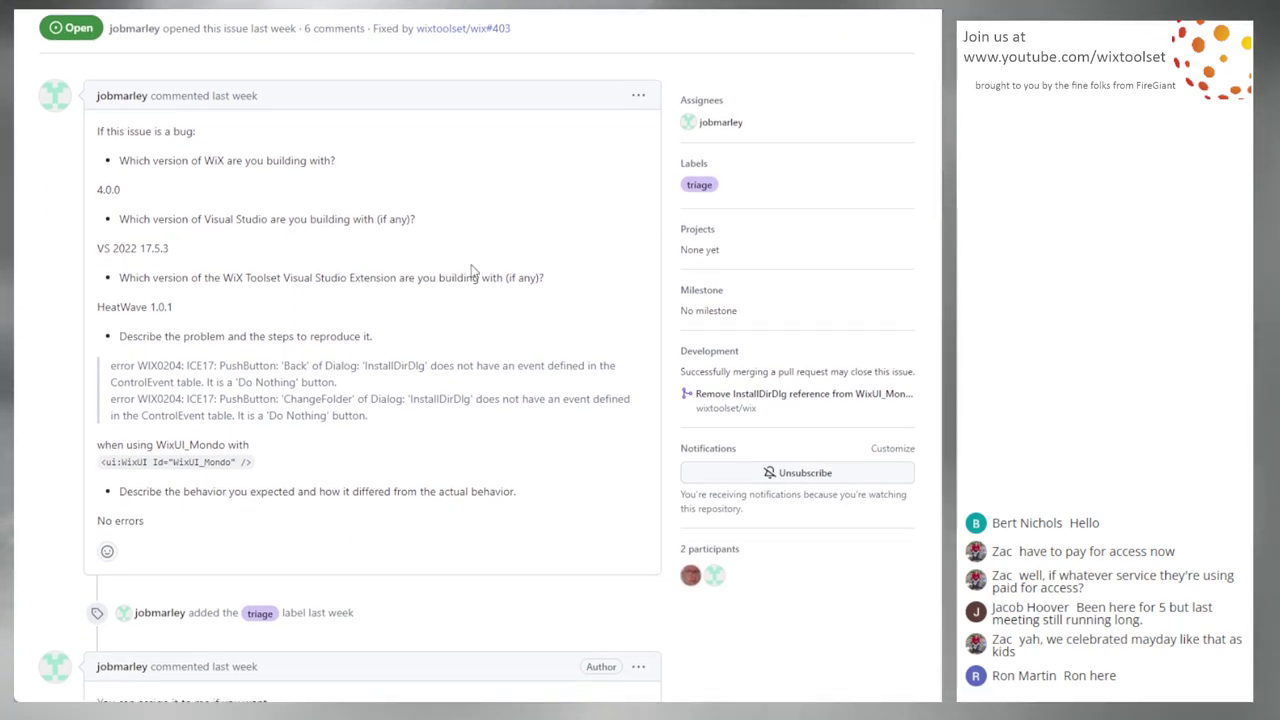
{"action": "scroll", "coordinate": [460, 254], "scroll_direction": "down", "scroll_amount": 3}
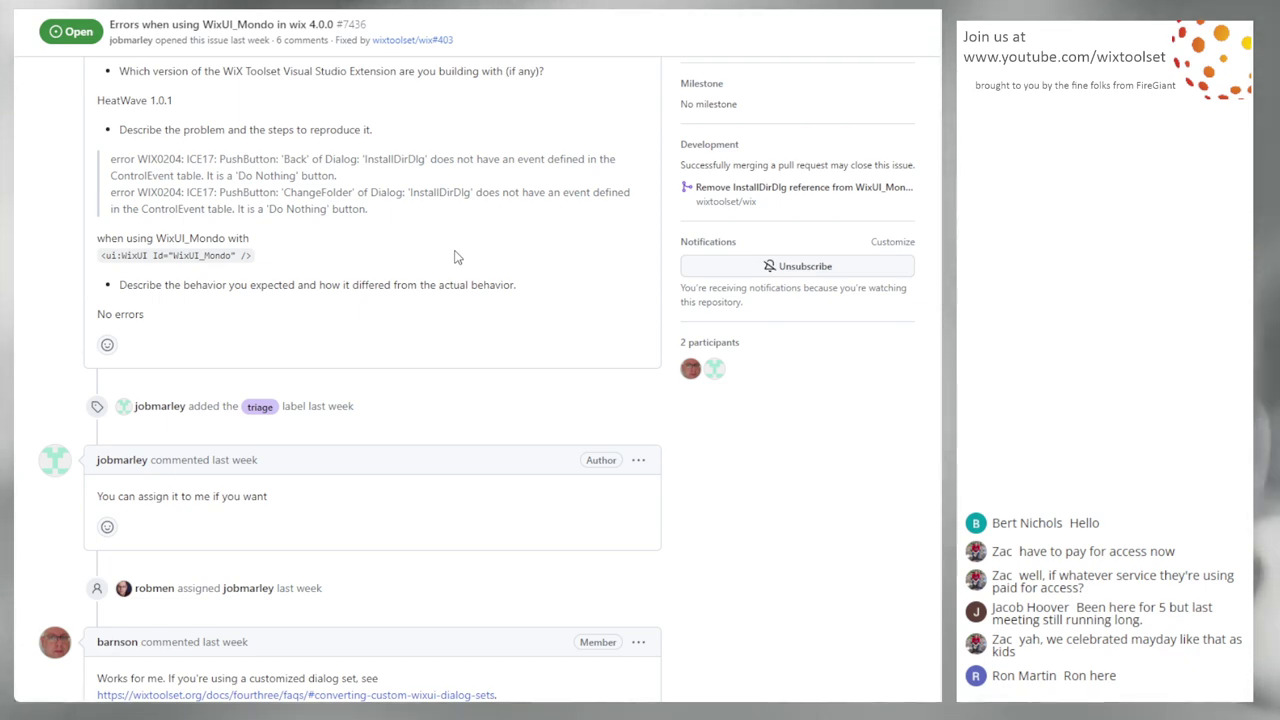
{"action": "scroll", "coordinate": [452, 258], "scroll_direction": "down", "scroll_amount": 2}
{"action": "scroll", "coordinate": [451, 494], "scroll_direction": "down", "scroll_amount": 5}
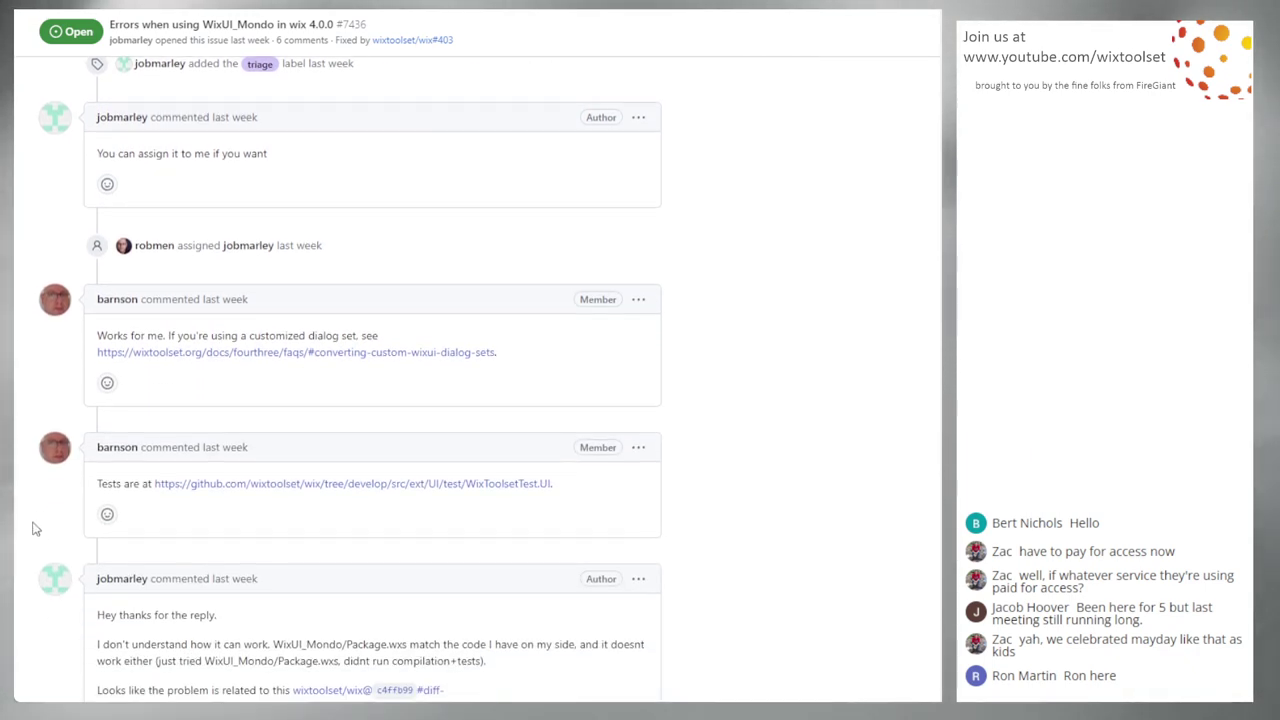
{"action": "scroll", "coordinate": [385, 517], "scroll_direction": "down", "scroll_amount": 10}
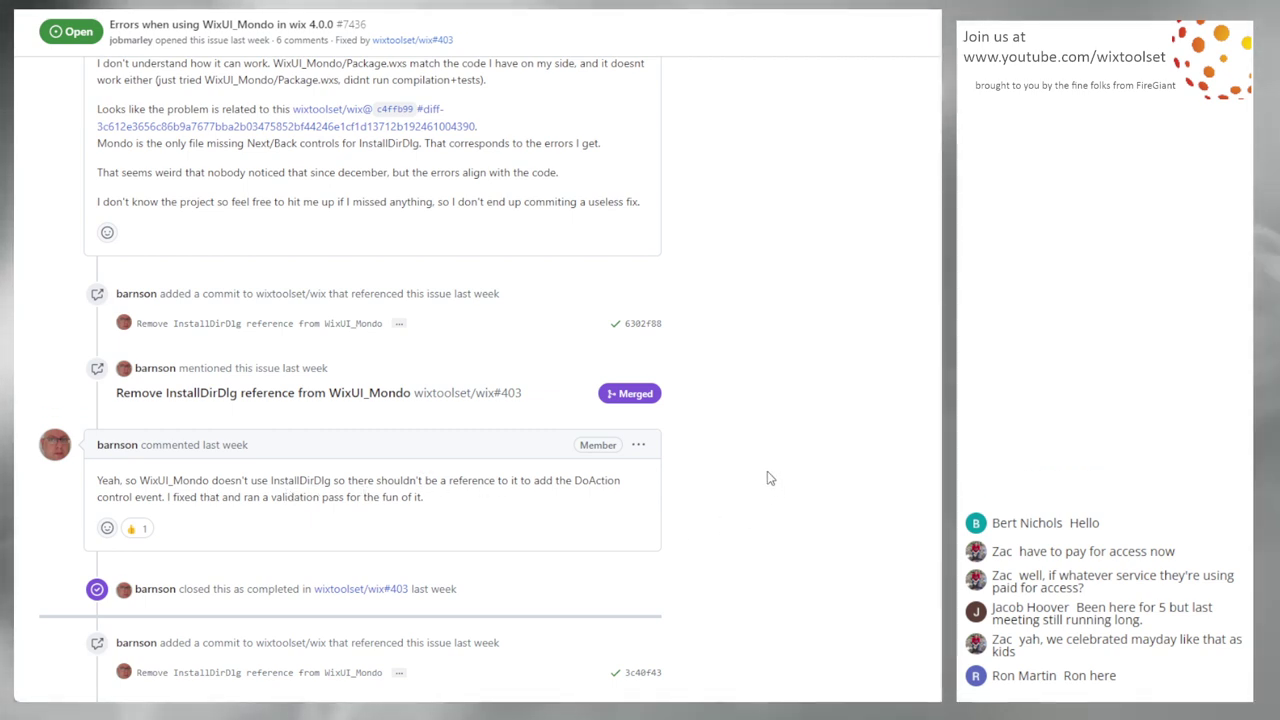
{"action": "scroll", "coordinate": [757, 474], "scroll_direction": "down", "scroll_amount": 1}
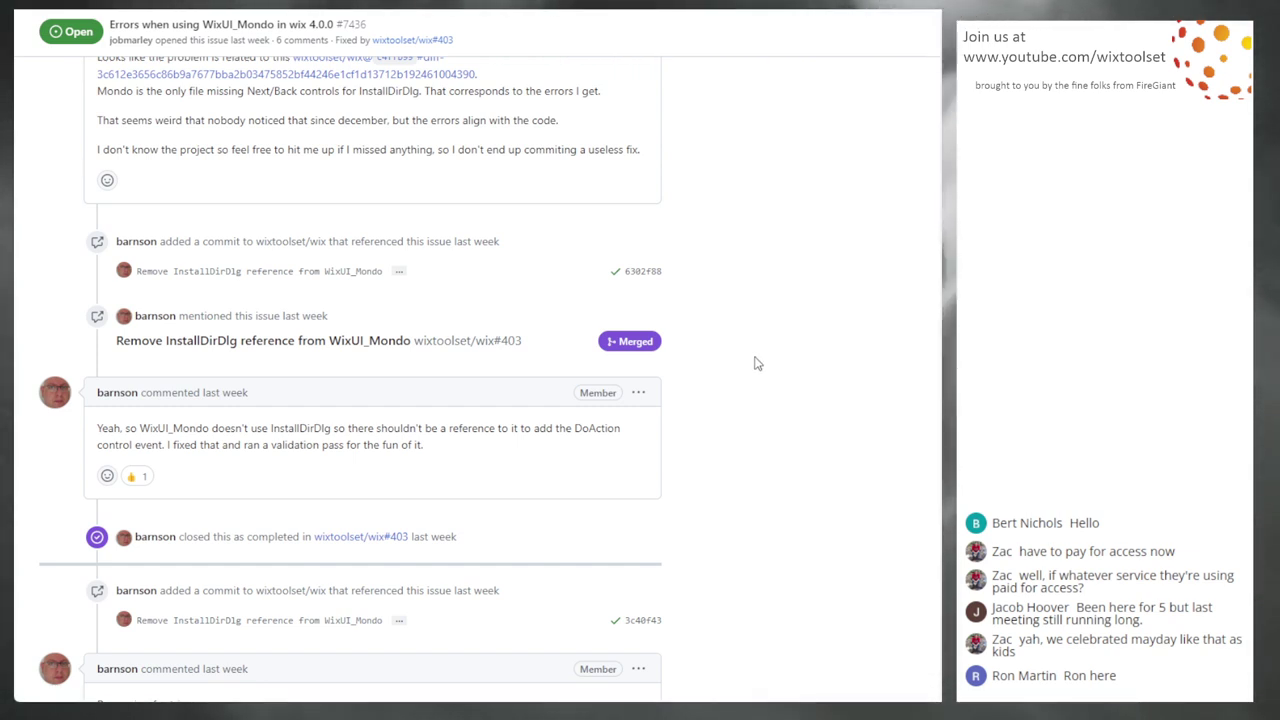
Scroll back up issue #7436 and return to the triage list of 13 open issues.
{"action": "scroll", "coordinate": [703, 359], "scroll_direction": "up", "scroll_amount": 1}
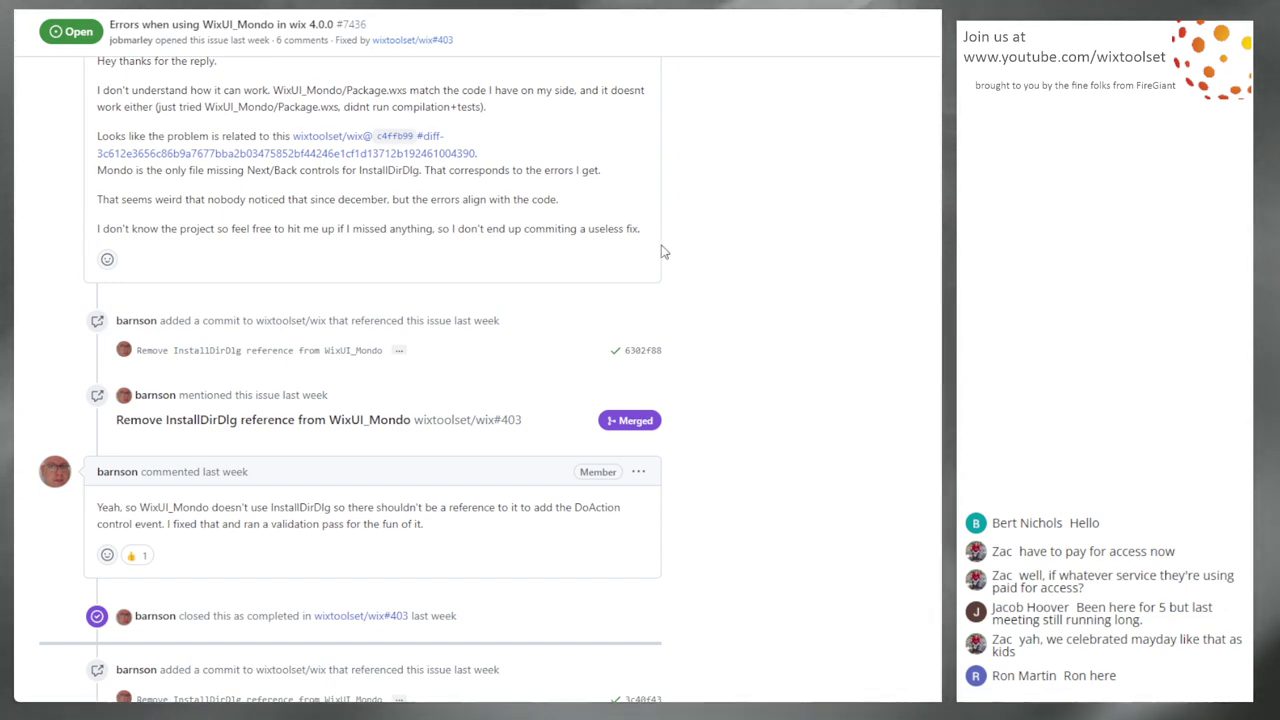
{"action": "scroll", "coordinate": [577, 250], "scroll_direction": "up", "scroll_amount": 4}
{"action": "scroll", "coordinate": [500, 257], "scroll_direction": "up", "scroll_amount": 10}
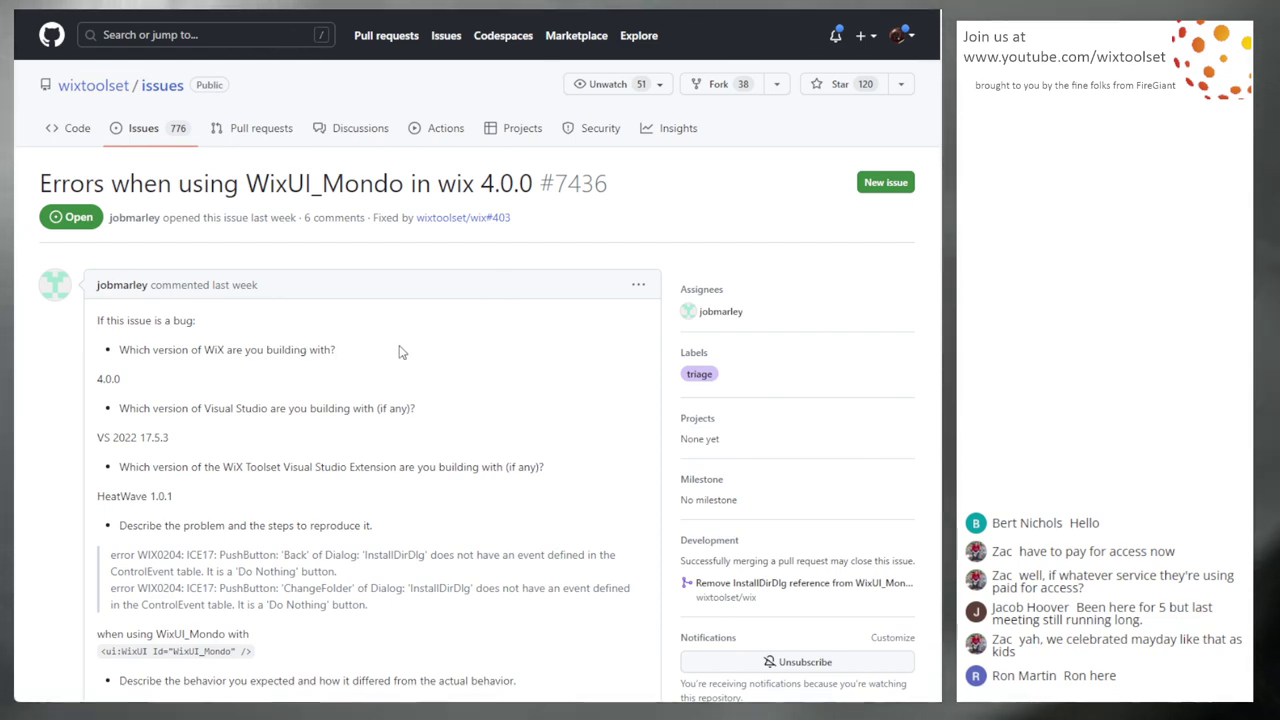
{"action": "key", "text": "alt+Left"}
Open issue #7437 'Specifying Source Files 404' from the triage list and assign yourself.
{"action": "scroll", "coordinate": [465, 394], "scroll_direction": "down", "scroll_amount": 1}
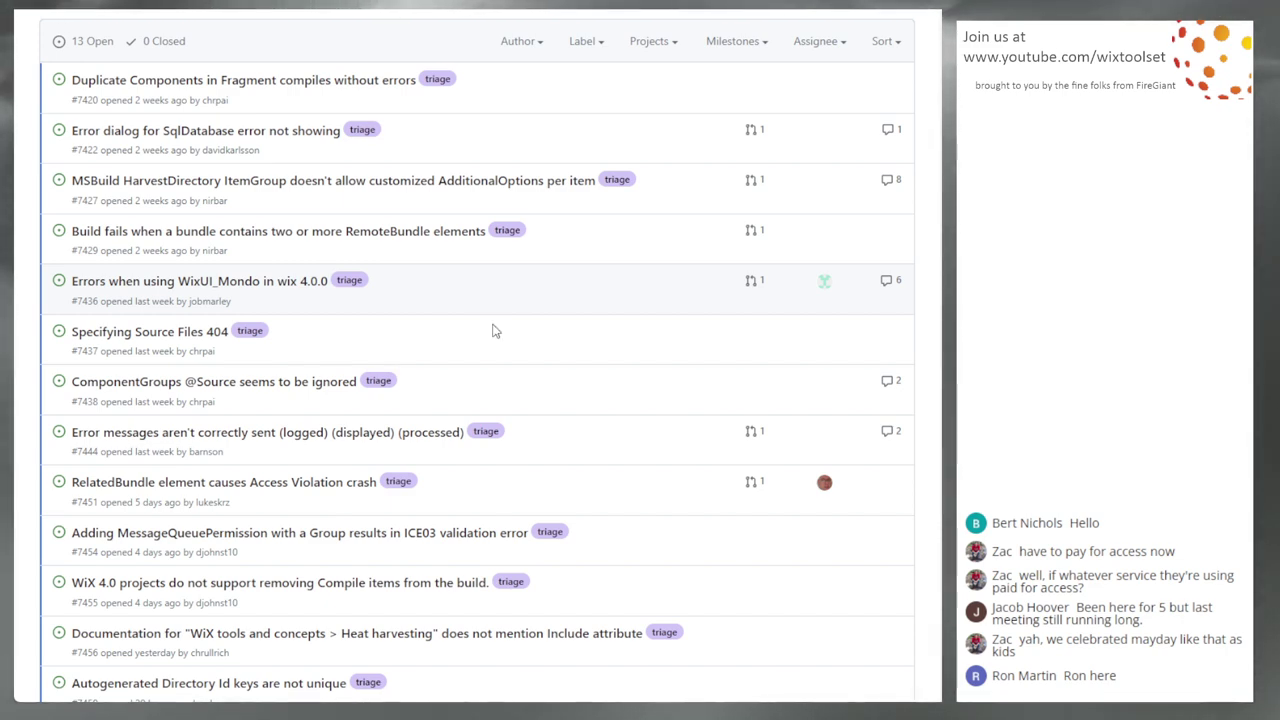
{"action": "scroll", "coordinate": [490, 352], "scroll_direction": "down", "scroll_amount": 2}
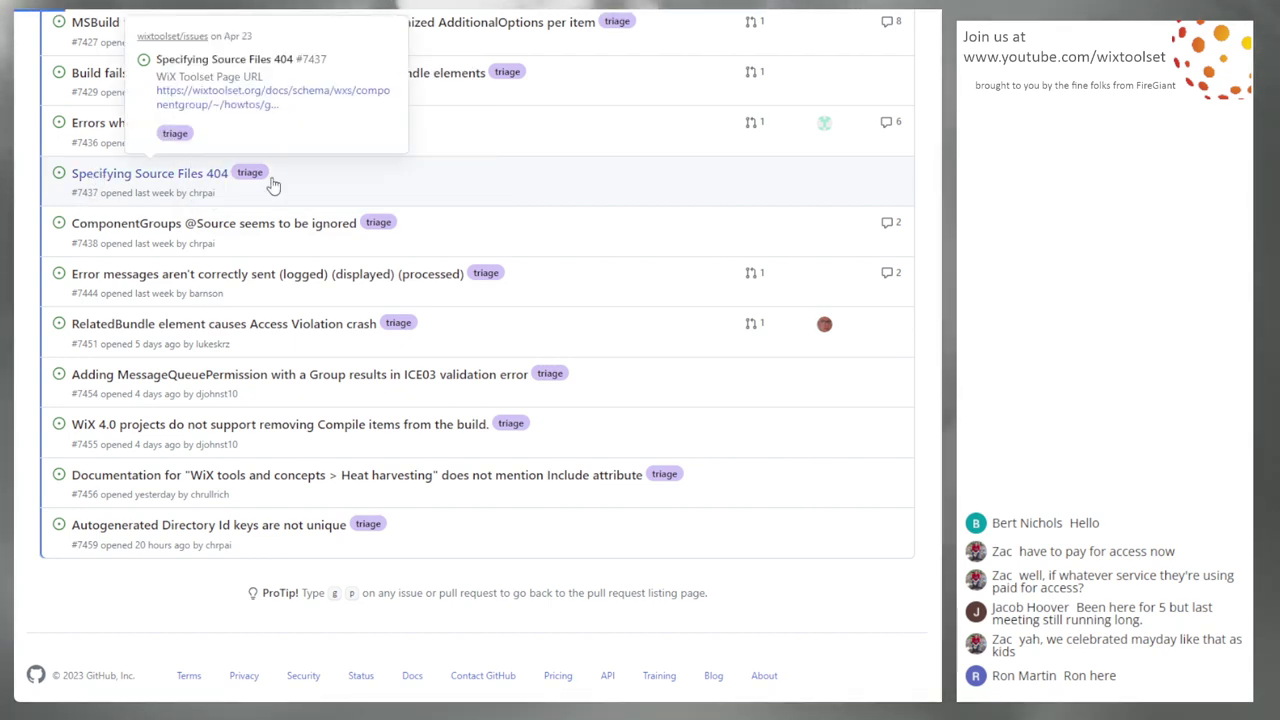
{"action": "left_click", "coordinate": [99, 177]}
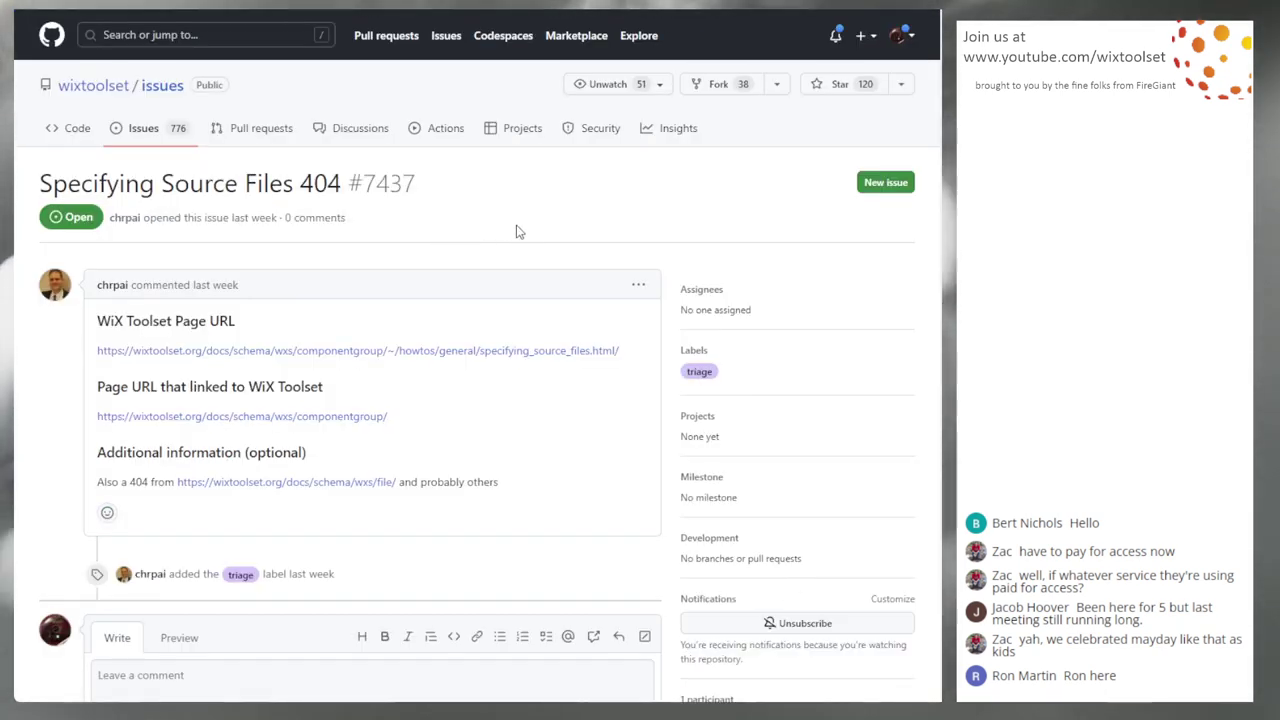
{"action": "scroll", "coordinate": [520, 300], "scroll_direction": "down", "scroll_amount": 1}
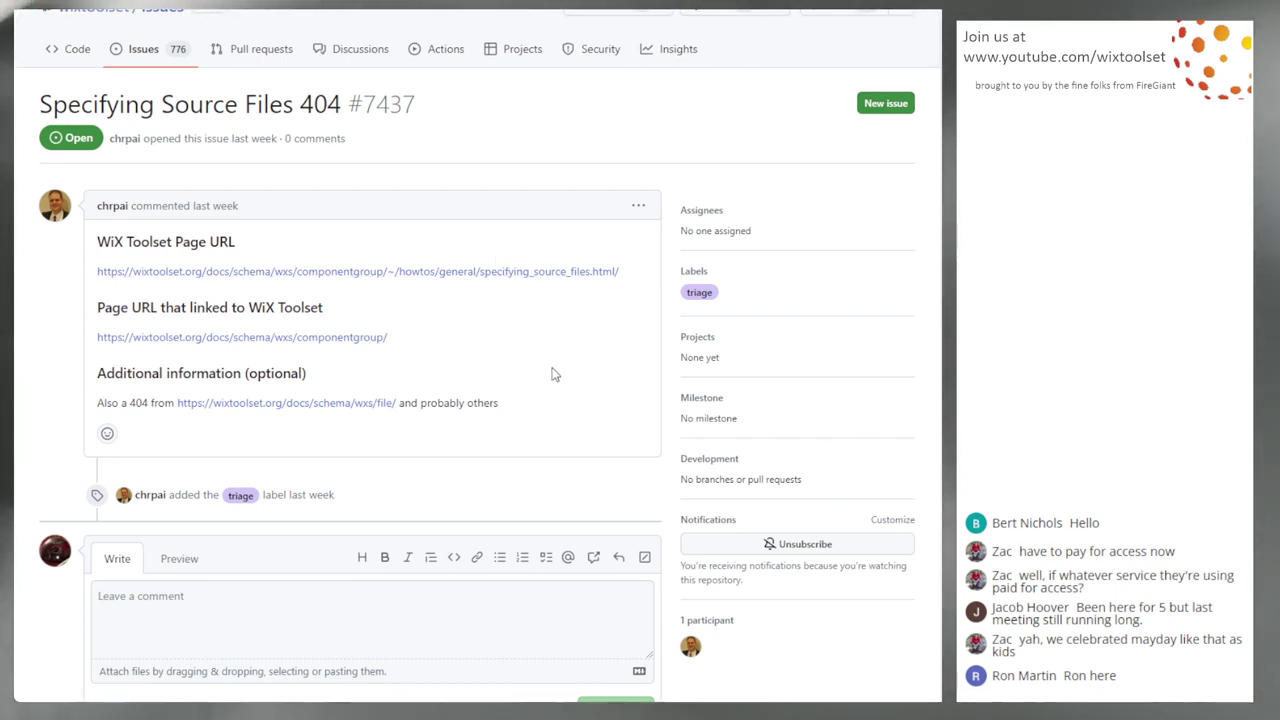
{"action": "scroll", "coordinate": [555, 374], "scroll_direction": "up", "scroll_amount": 1}
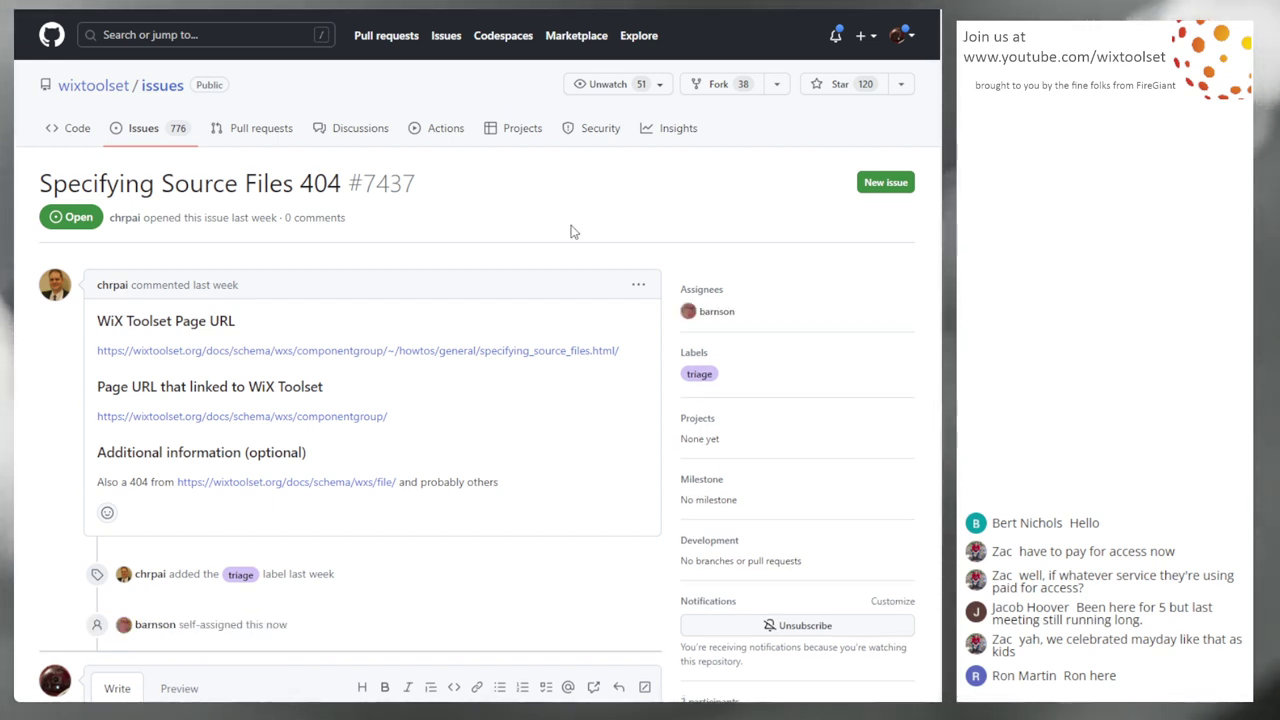
Go back to the triage list, open issue #7438 and scroll to its code samples.
{"action": "key", "text": "alt+Left"}
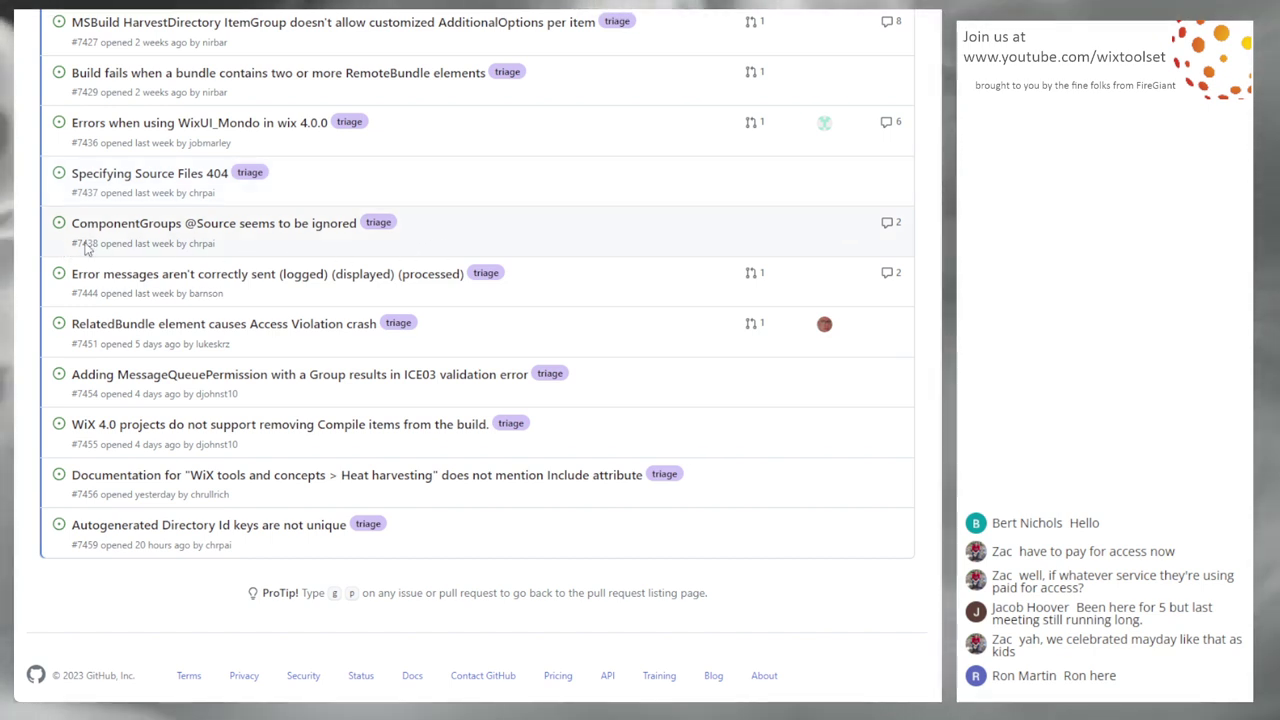
{"action": "mouse_move", "coordinate": [117, 230]}
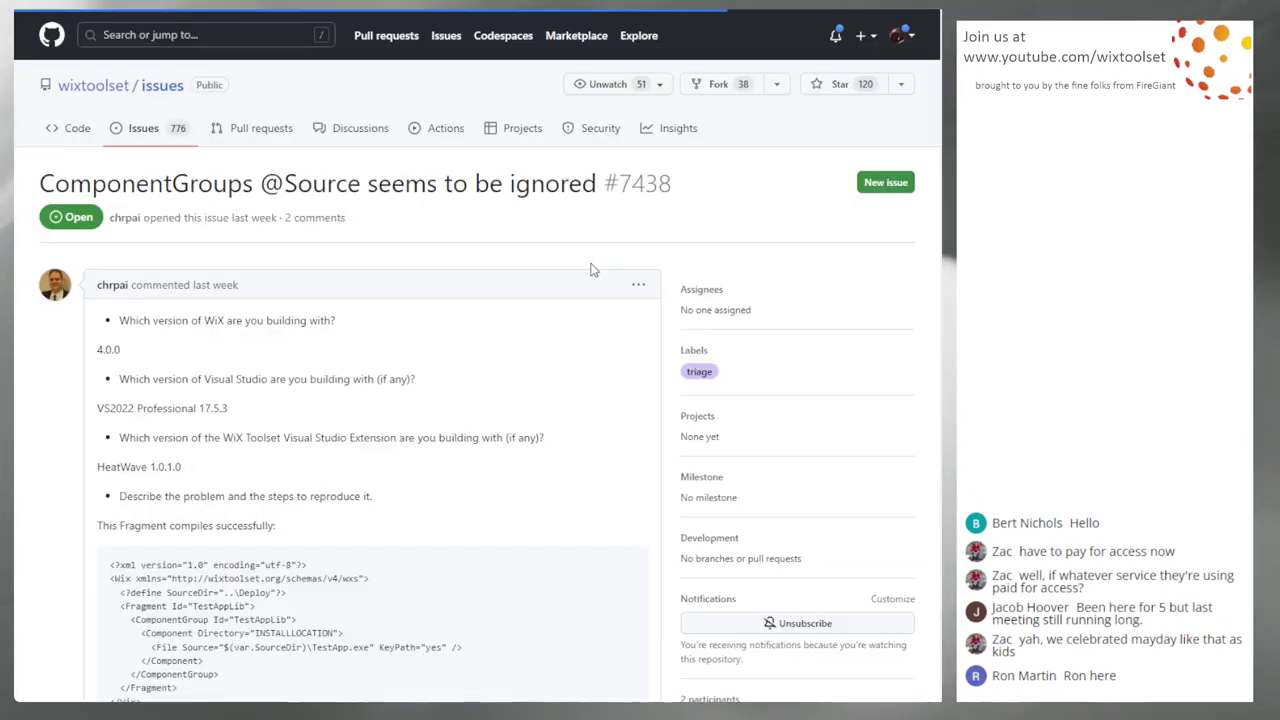
{"action": "scroll", "coordinate": [340, 250], "scroll_direction": "down", "scroll_amount": 3}
{"action": "scroll", "coordinate": [347, 241], "scroll_direction": "down", "scroll_amount": 3}
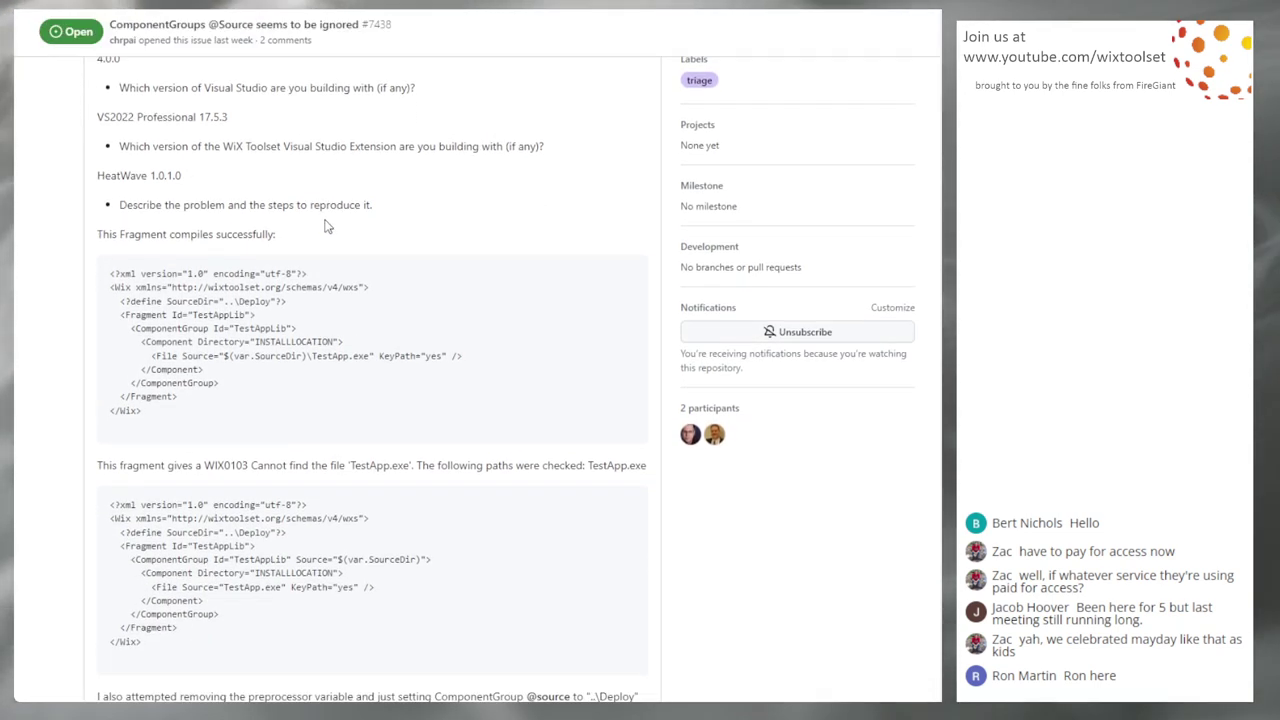
{"action": "scroll", "coordinate": [338, 375], "scroll_direction": "down", "scroll_amount": 1}
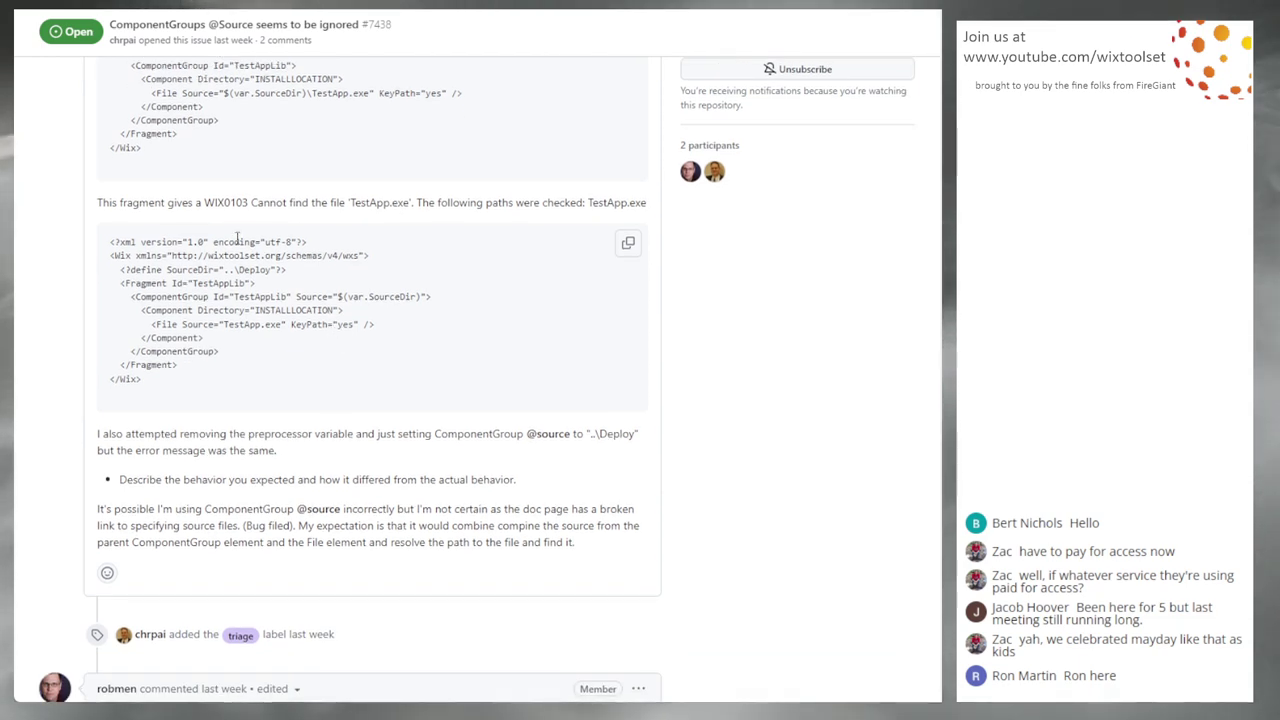
{"action": "scroll", "coordinate": [400, 260], "scroll_direction": "up", "scroll_amount": 2}
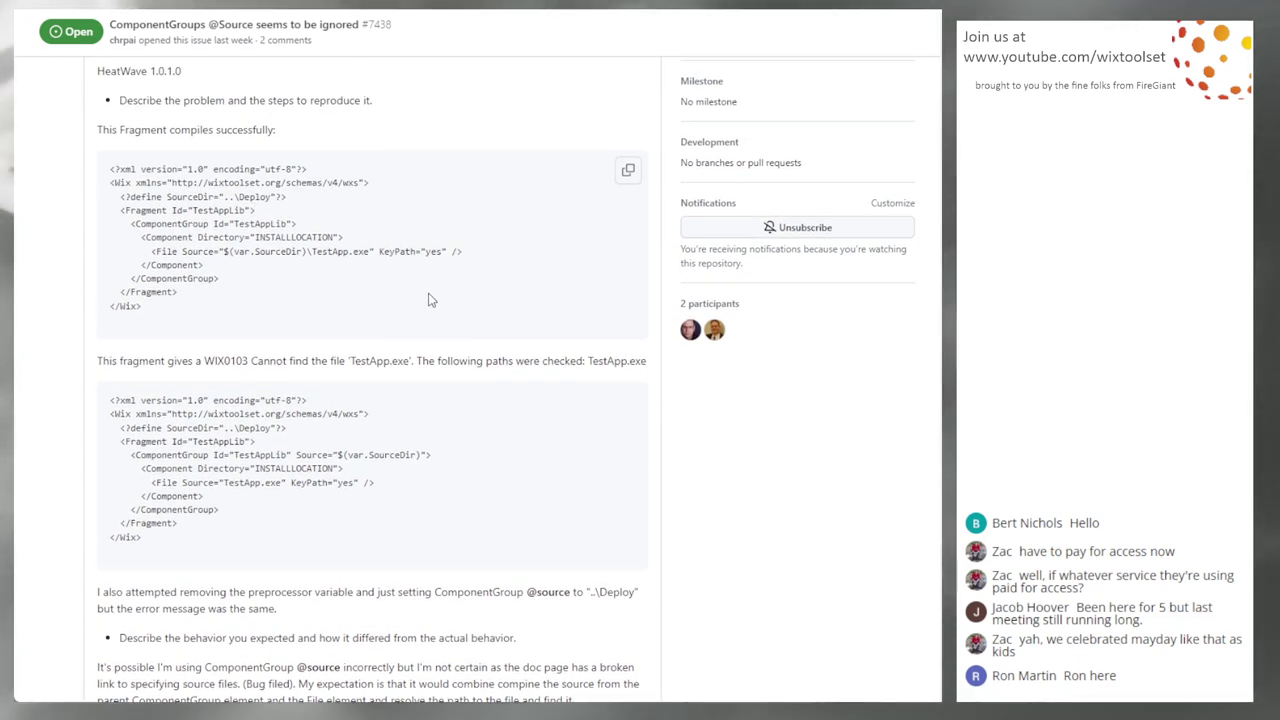
{"action": "scroll", "coordinate": [240, 288], "scroll_direction": "down", "scroll_amount": 2}
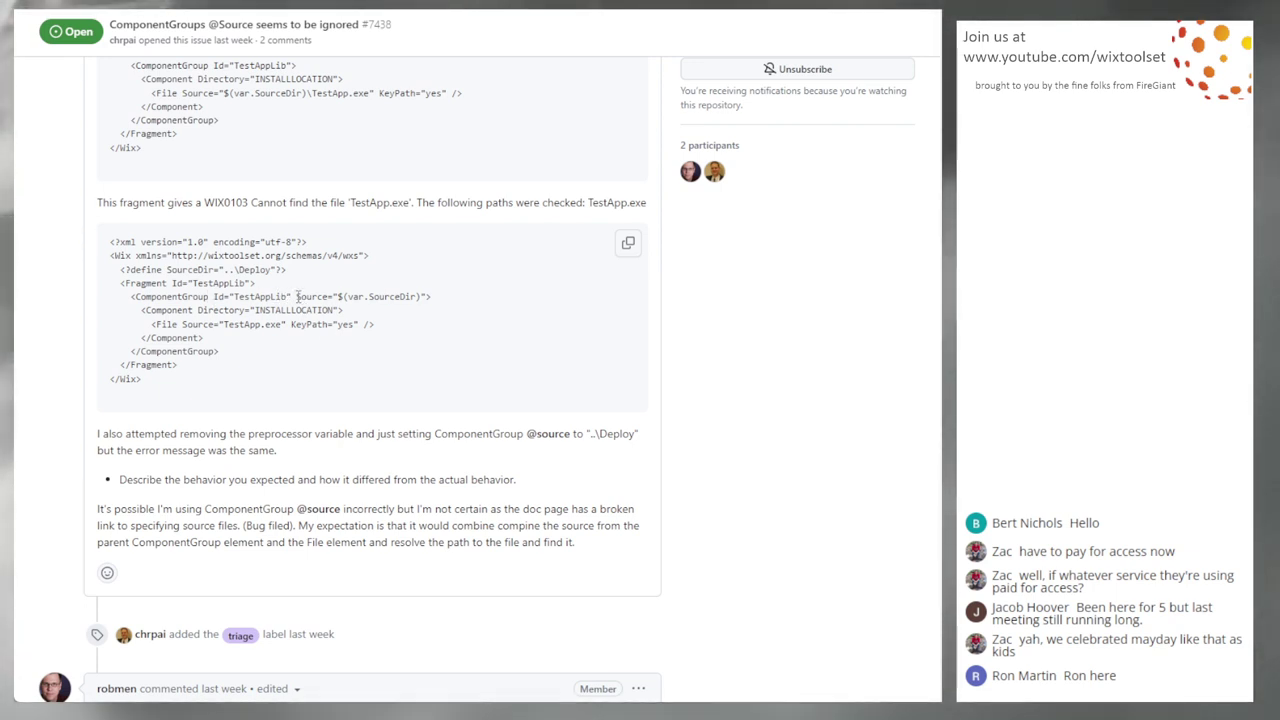
Highlight the Source attributes on the File and ComponentGroup lines of the code samples.
{"action": "left_click_drag", "start_coordinate": [390, 297], "coordinate": [396, 297]}
{"action": "left_click", "coordinate": [210, 325]}
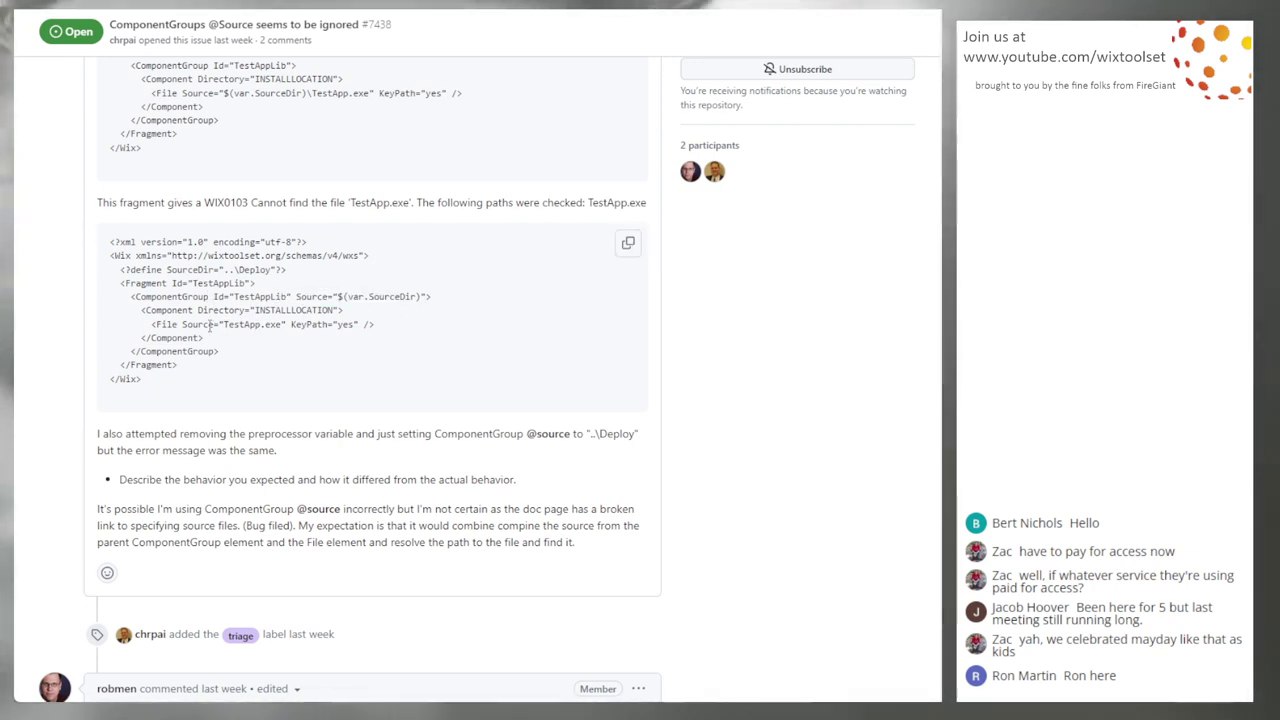
{"action": "left_click_drag", "start_coordinate": [280, 325], "coordinate": [286, 323]}
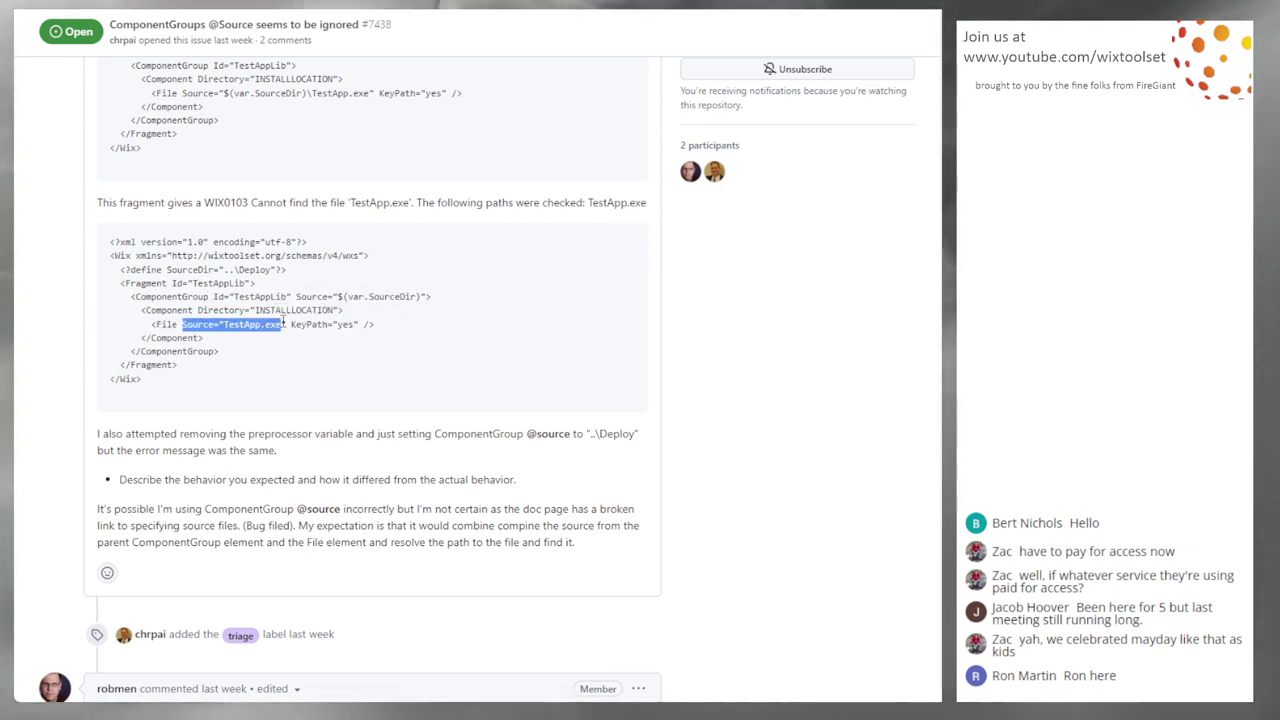
{"action": "left_click", "coordinate": [313, 297]}
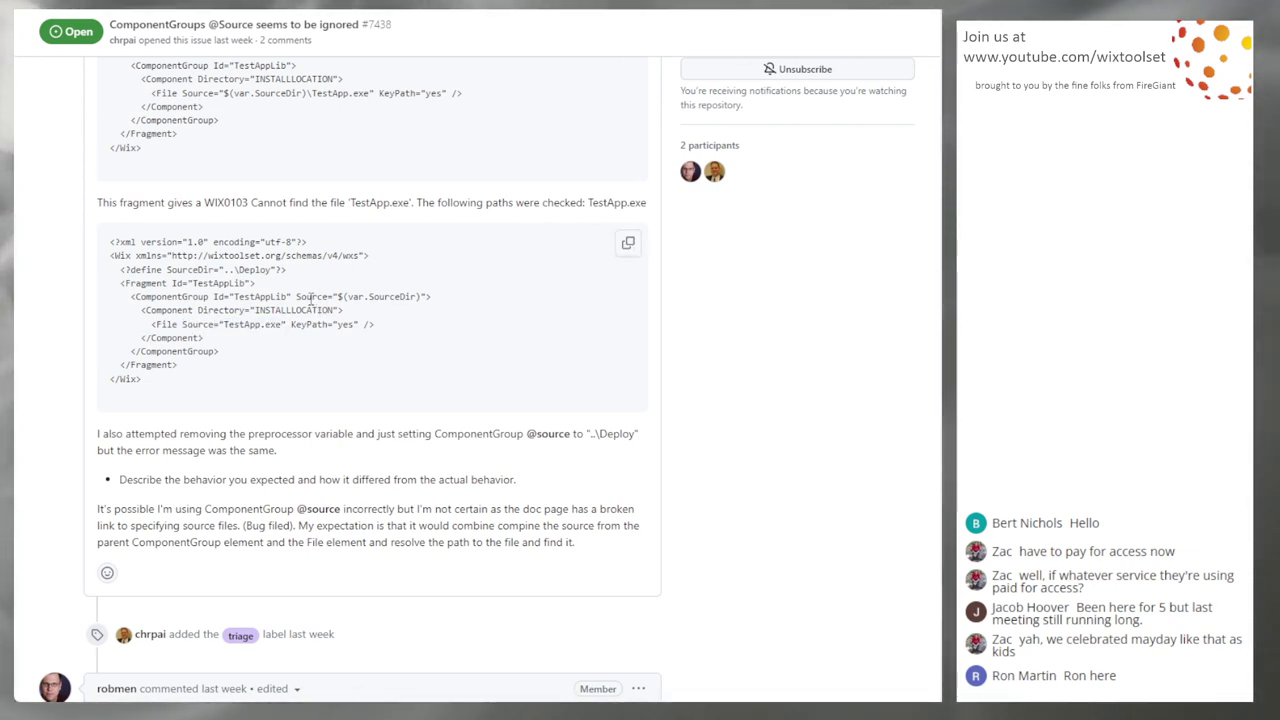
{"action": "left_click_drag", "start_coordinate": [183, 325], "coordinate": [214, 331]}
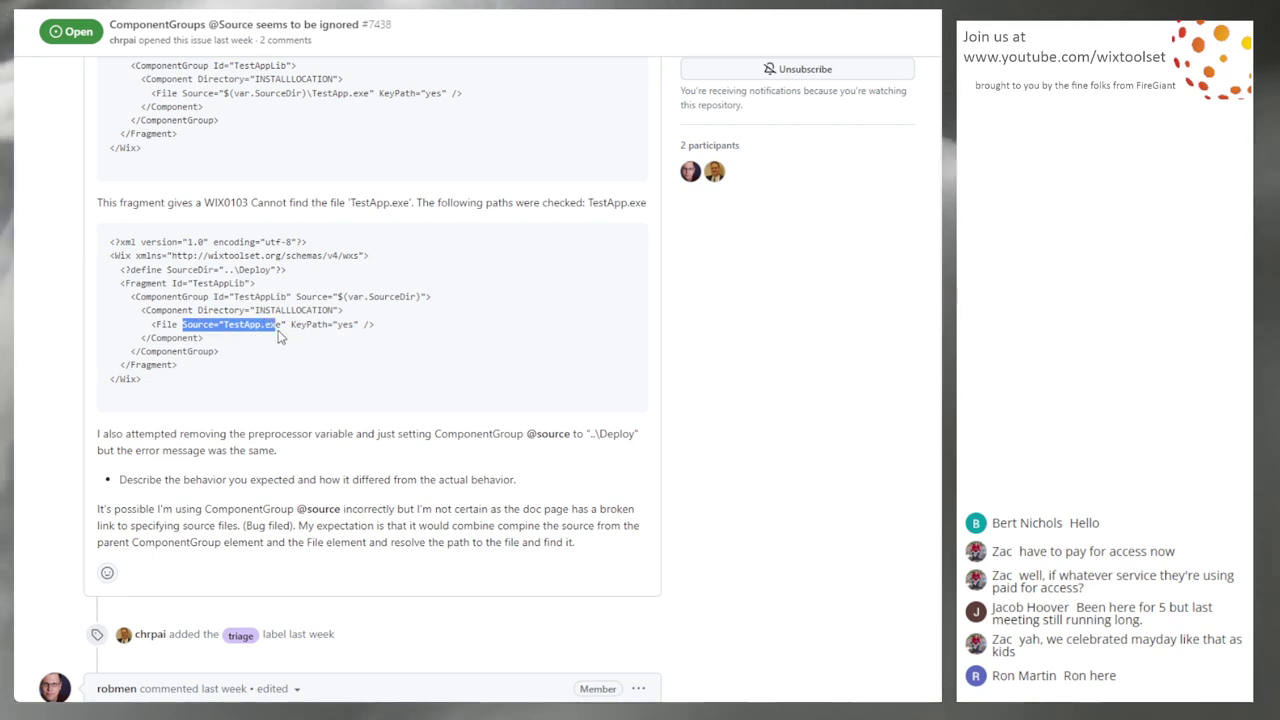
{"action": "left_click_drag", "start_coordinate": [297, 296], "coordinate": [404, 296]}
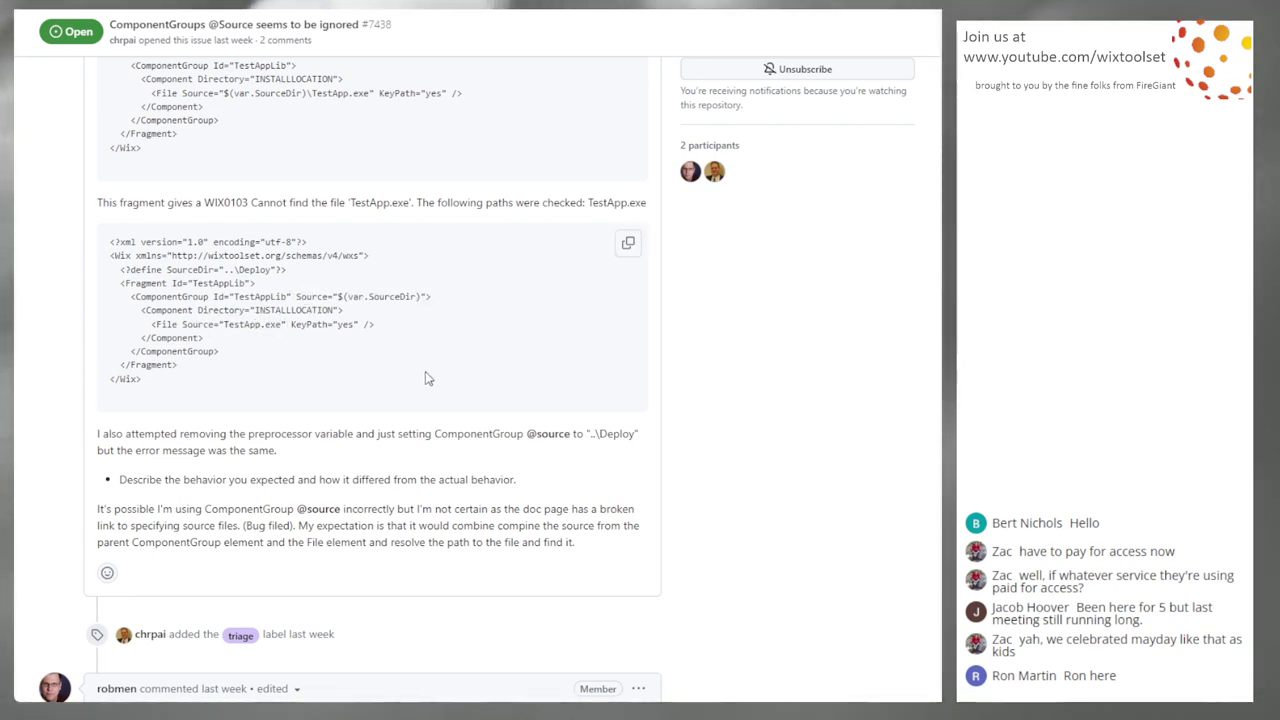
{"action": "scroll", "coordinate": [425, 372], "scroll_direction": "down", "scroll_amount": 2}
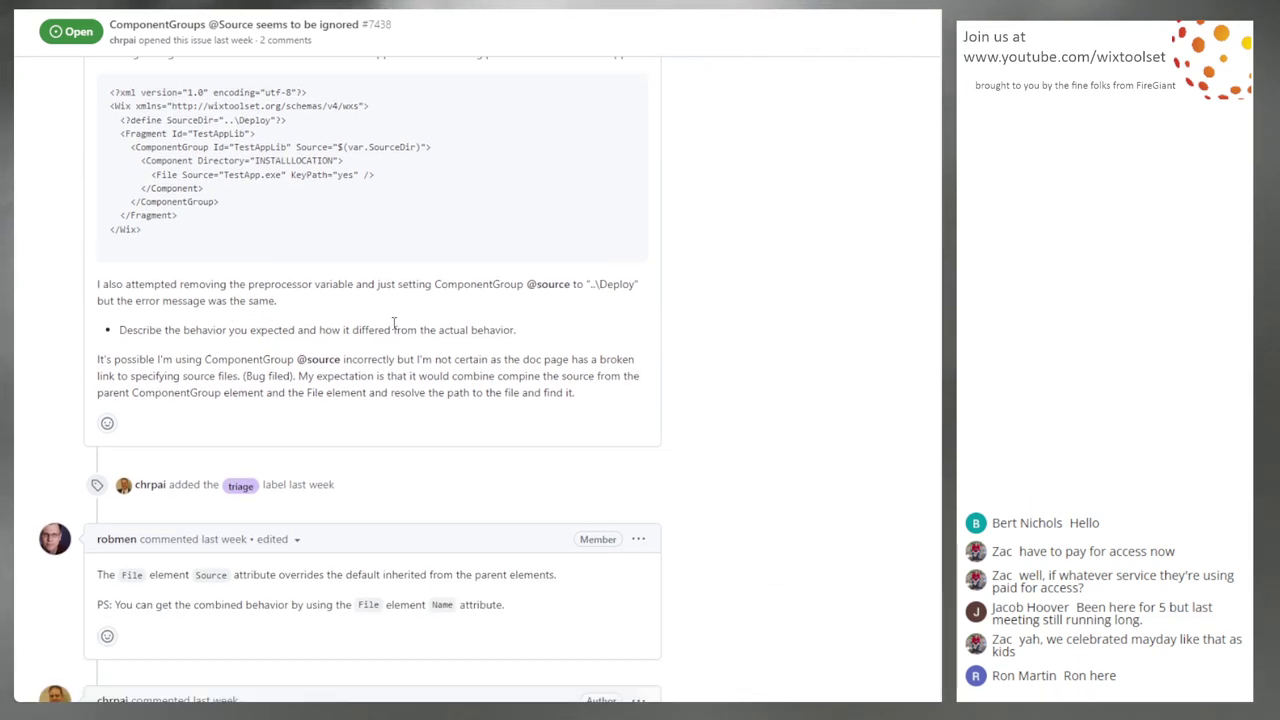
{"action": "scroll", "coordinate": [375, 288], "scroll_direction": "down", "scroll_amount": 4}
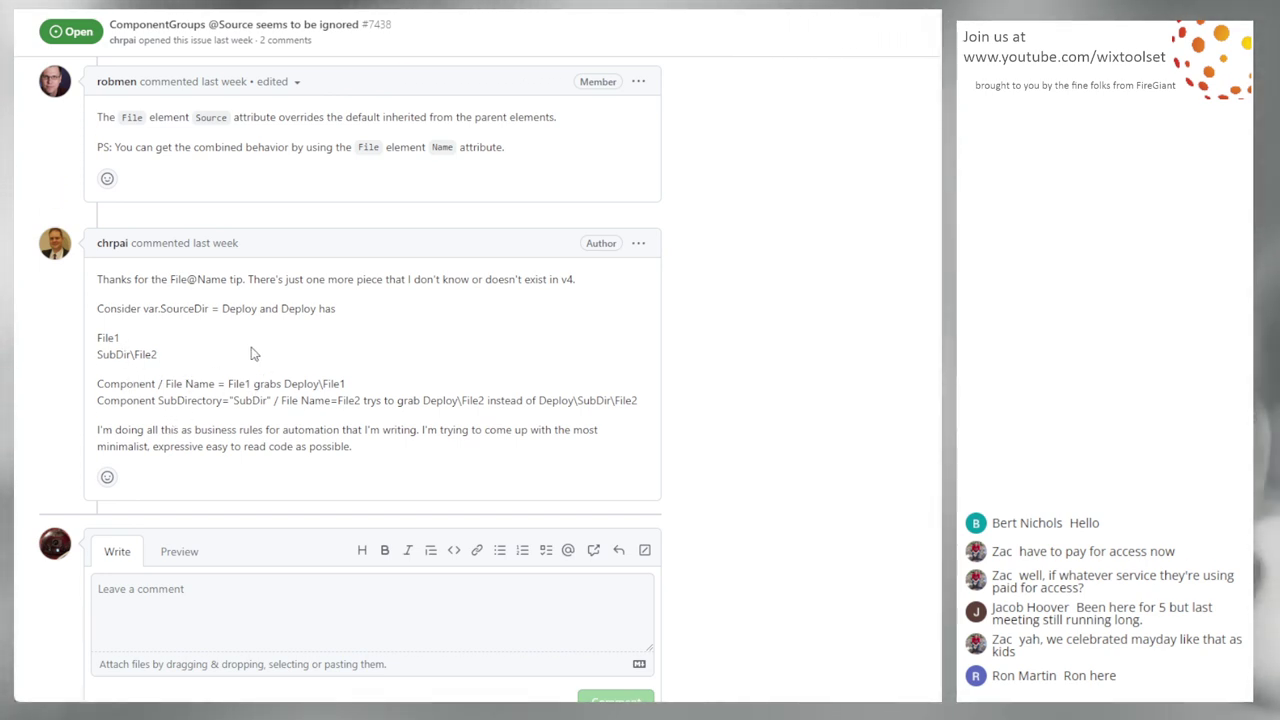
{"action": "left_click", "coordinate": [637, 246]}
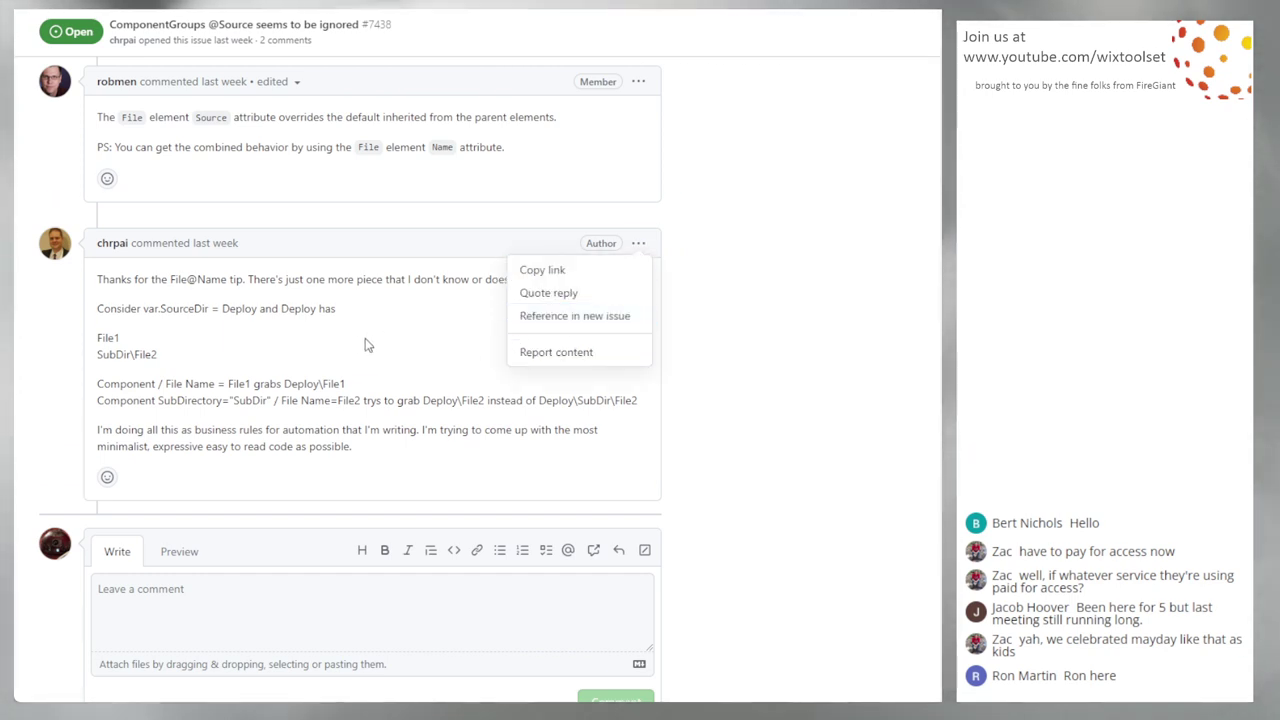
{"action": "left_click", "coordinate": [565, 270]}
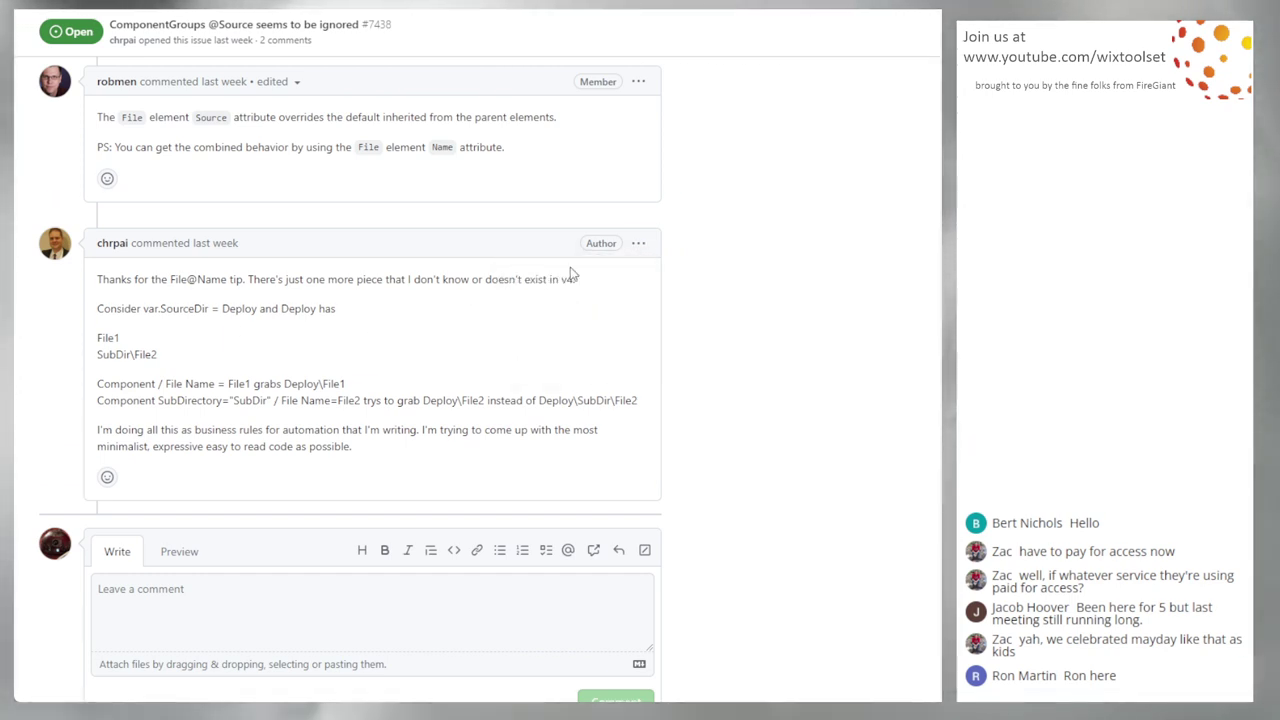
{"action": "left_click", "coordinate": [640, 246]}
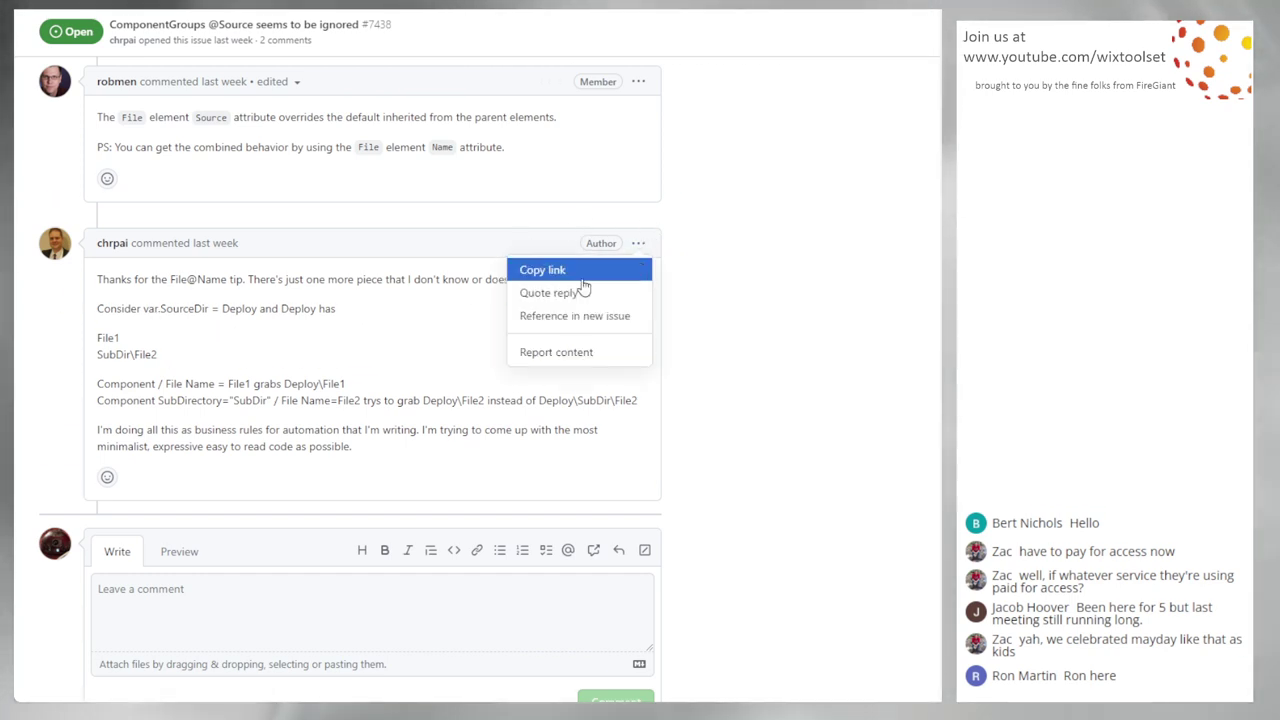
{"action": "left_click", "coordinate": [258, 341]}
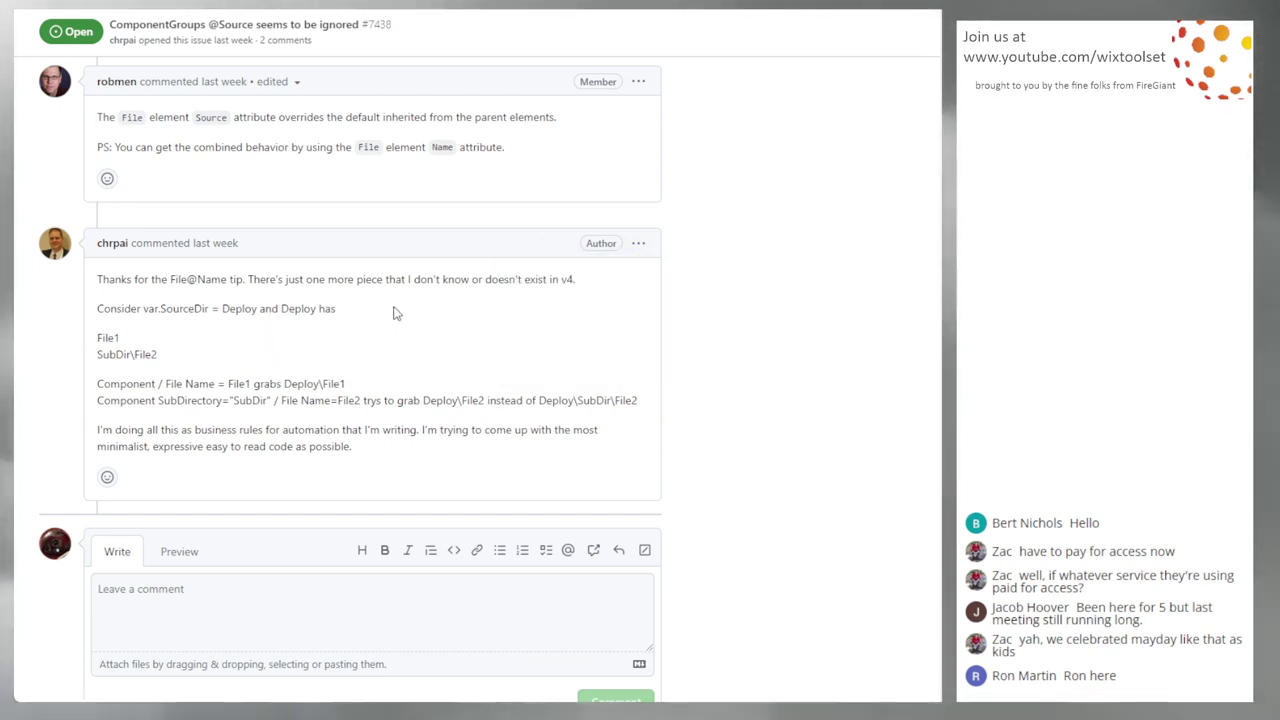
{"action": "left_click", "coordinate": [640, 245]}
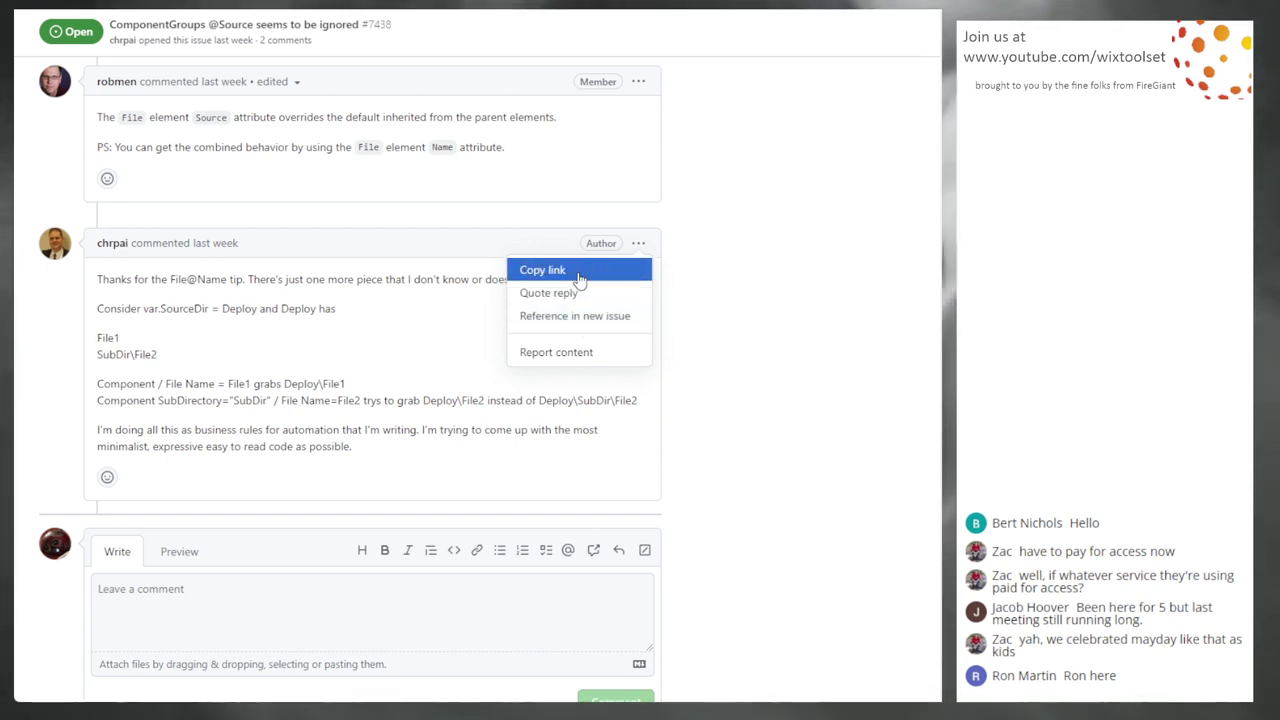
{"action": "left_click", "coordinate": [324, 338]}
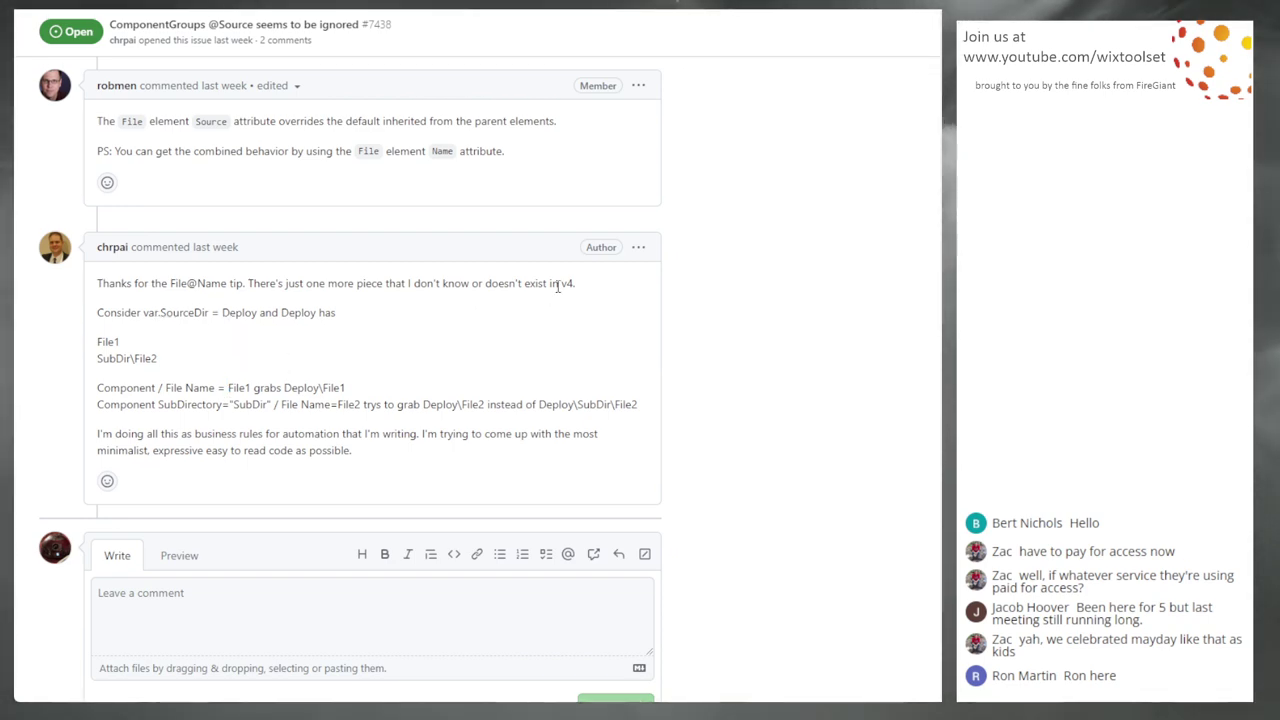
Scroll through issue #7438's WIX0103 report, then return to the triage-labelled issue list.
{"action": "scroll", "coordinate": [551, 283], "scroll_direction": "up", "scroll_amount": 15}
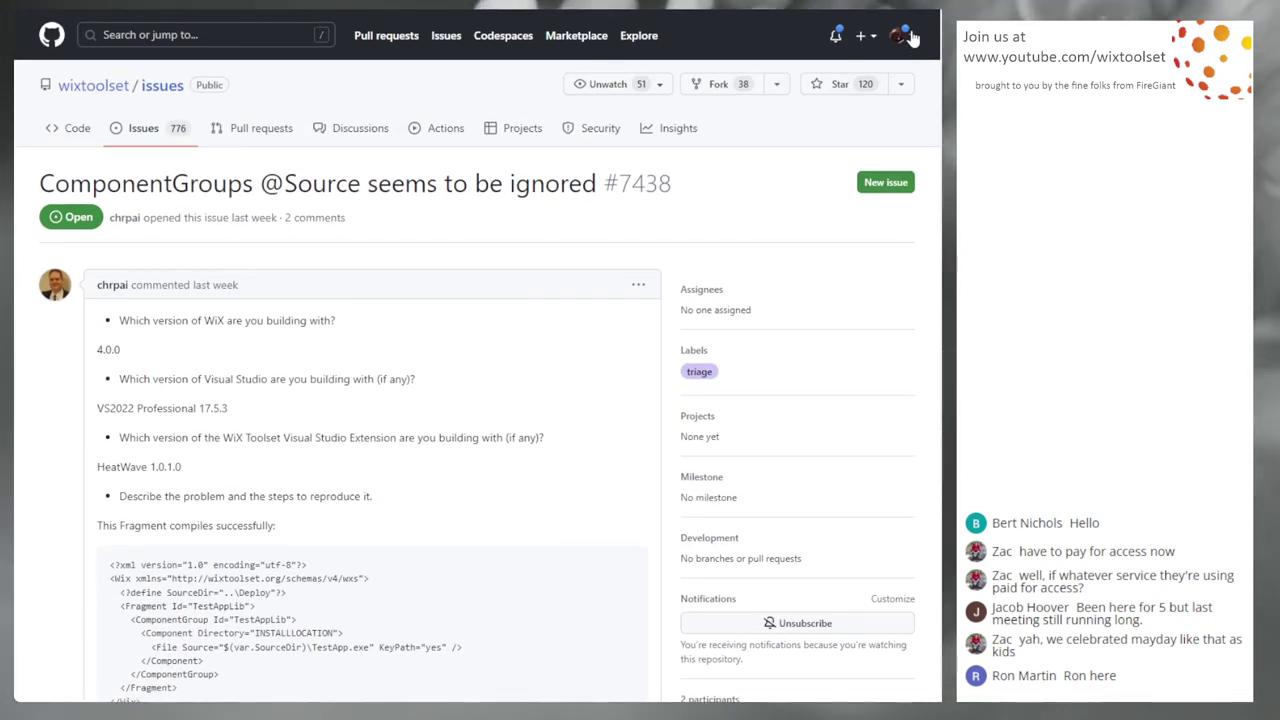
{"action": "scroll", "coordinate": [525, 255], "scroll_direction": "down", "scroll_amount": 3}
{"action": "scroll", "coordinate": [365, 330], "scroll_direction": "down", "scroll_amount": 12}
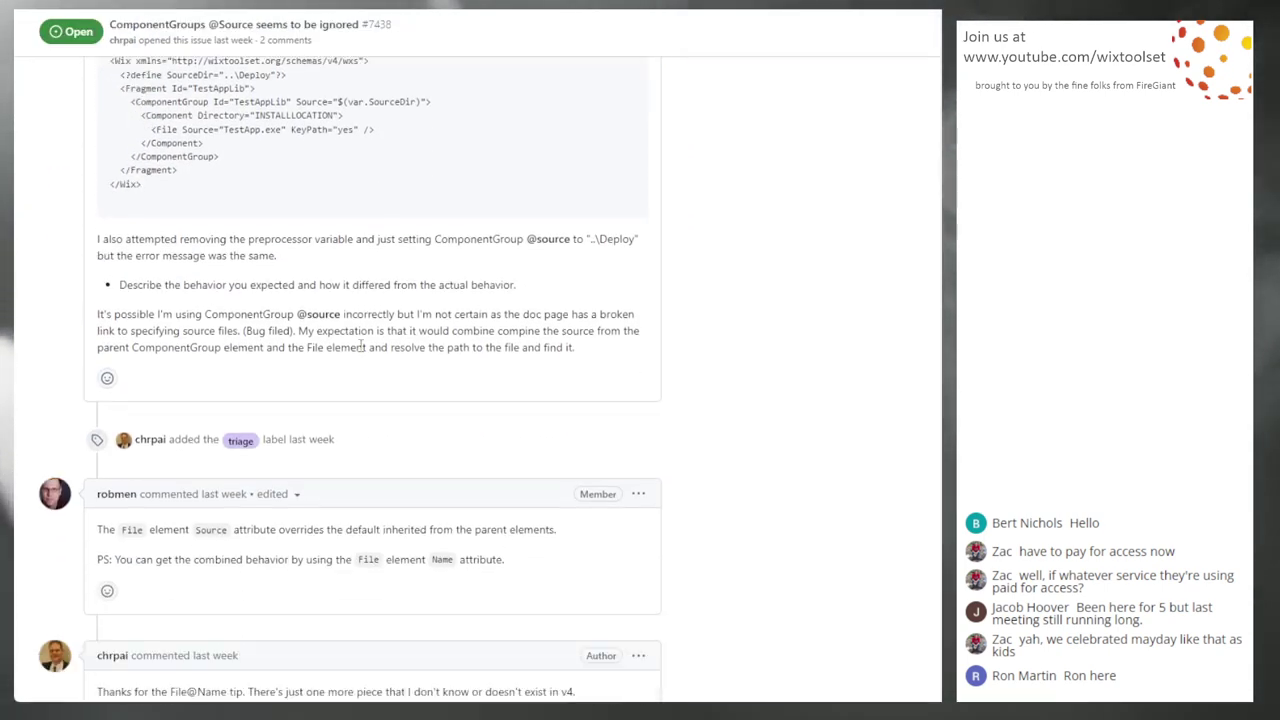
{"action": "scroll", "coordinate": [360, 345], "scroll_direction": "up", "scroll_amount": 2}
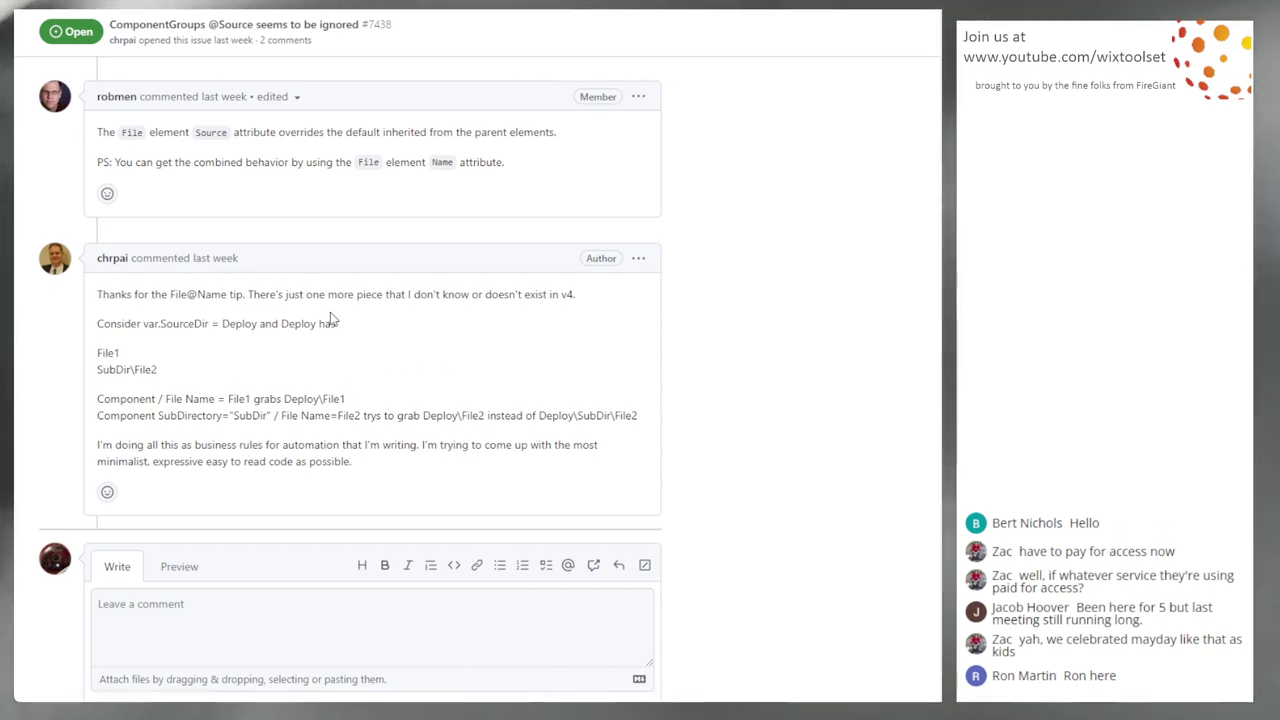
{"action": "scroll", "coordinate": [366, 366], "scroll_direction": "up", "scroll_amount": 10}
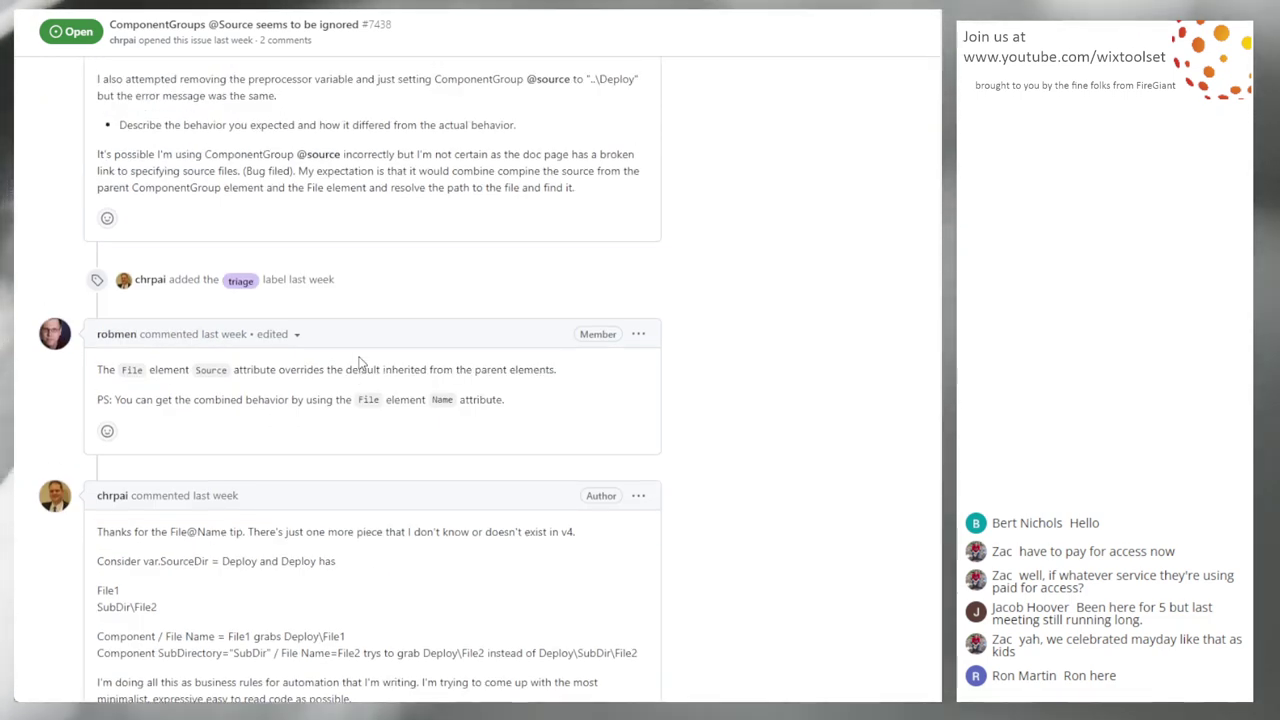
{"action": "scroll", "coordinate": [376, 368], "scroll_direction": "up", "scroll_amount": 1}
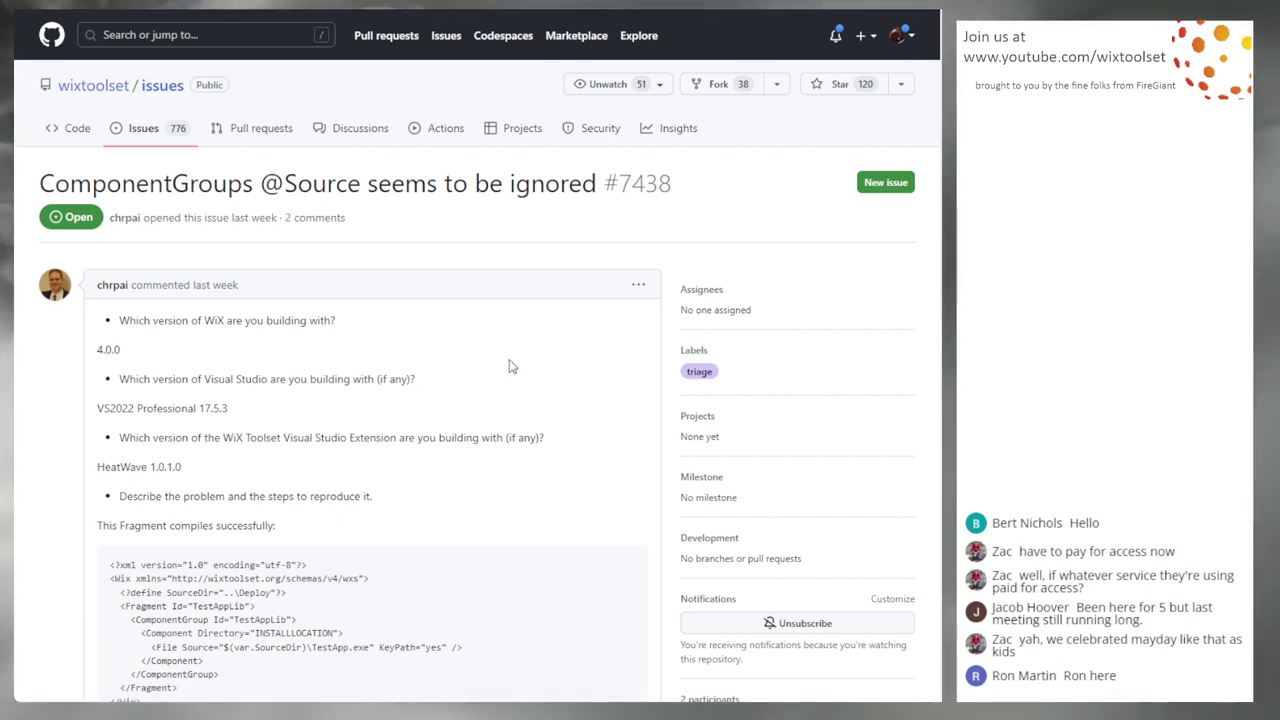
{"action": "key", "text": "alt+Left"}
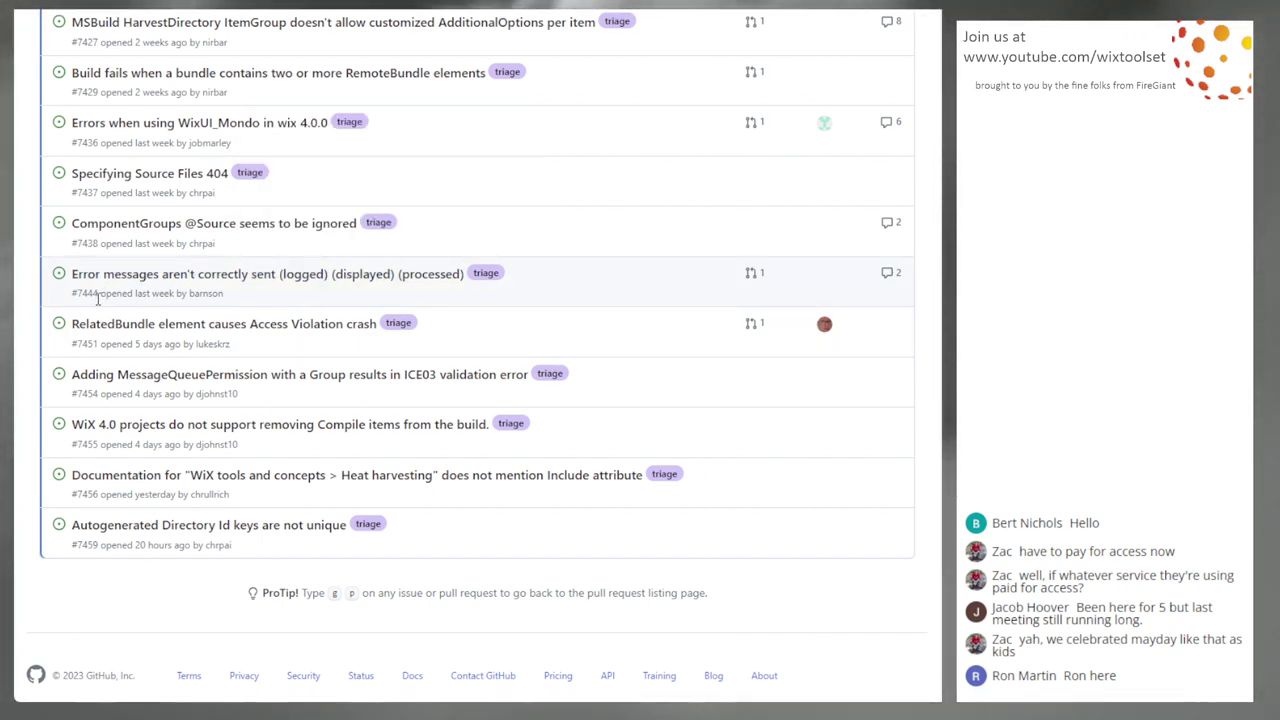
{"action": "mouse_move", "coordinate": [257, 281]}
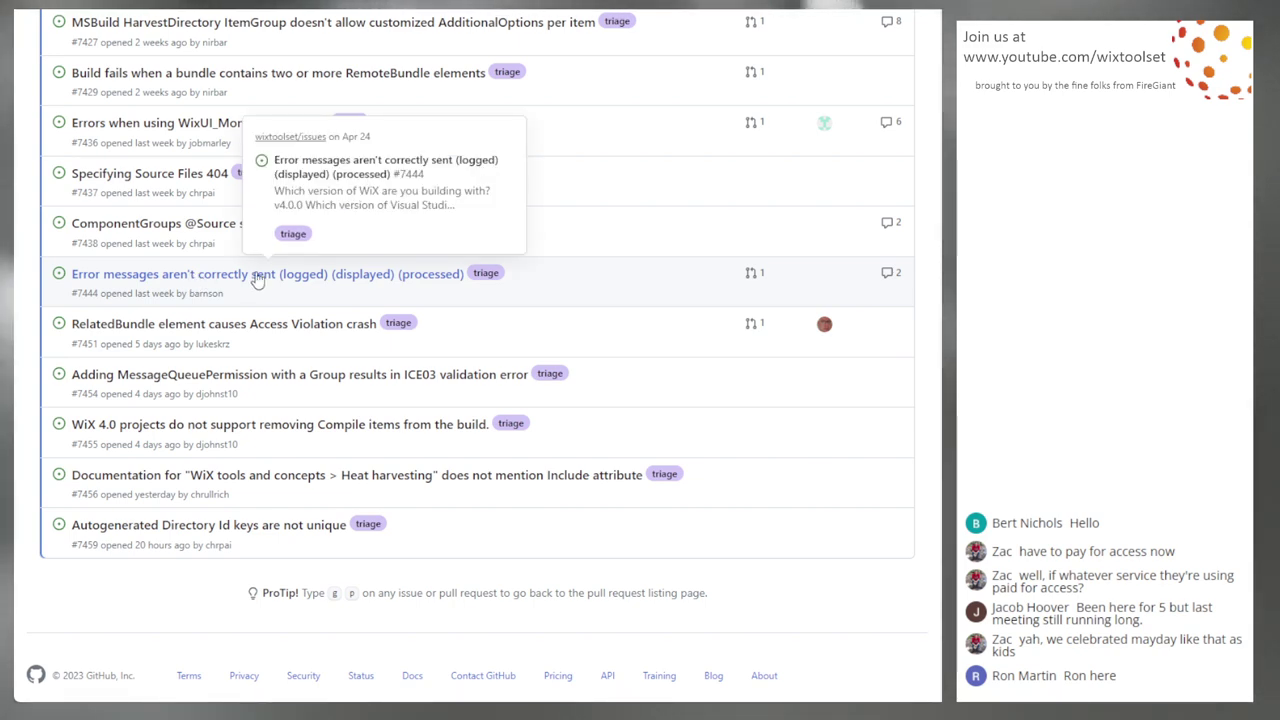
{"action": "left_click", "coordinate": [307, 283]}
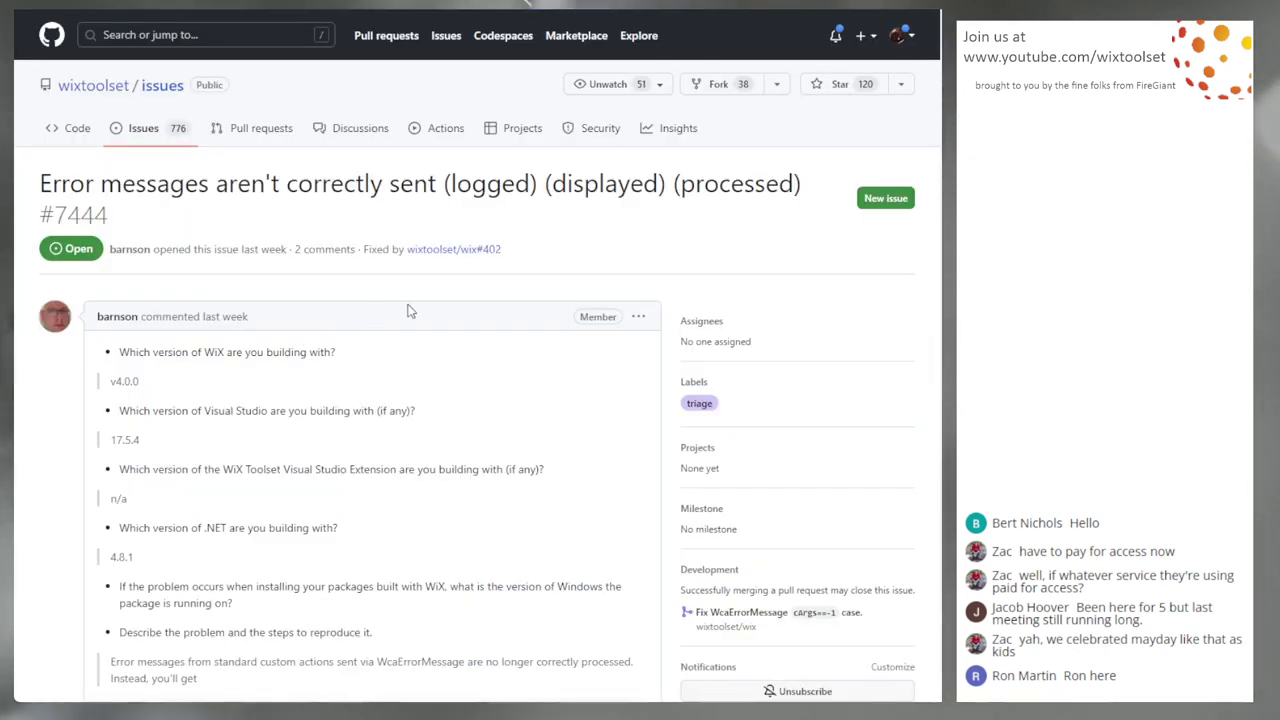
{"action": "scroll", "coordinate": [430, 400], "scroll_direction": "down", "scroll_amount": 3}
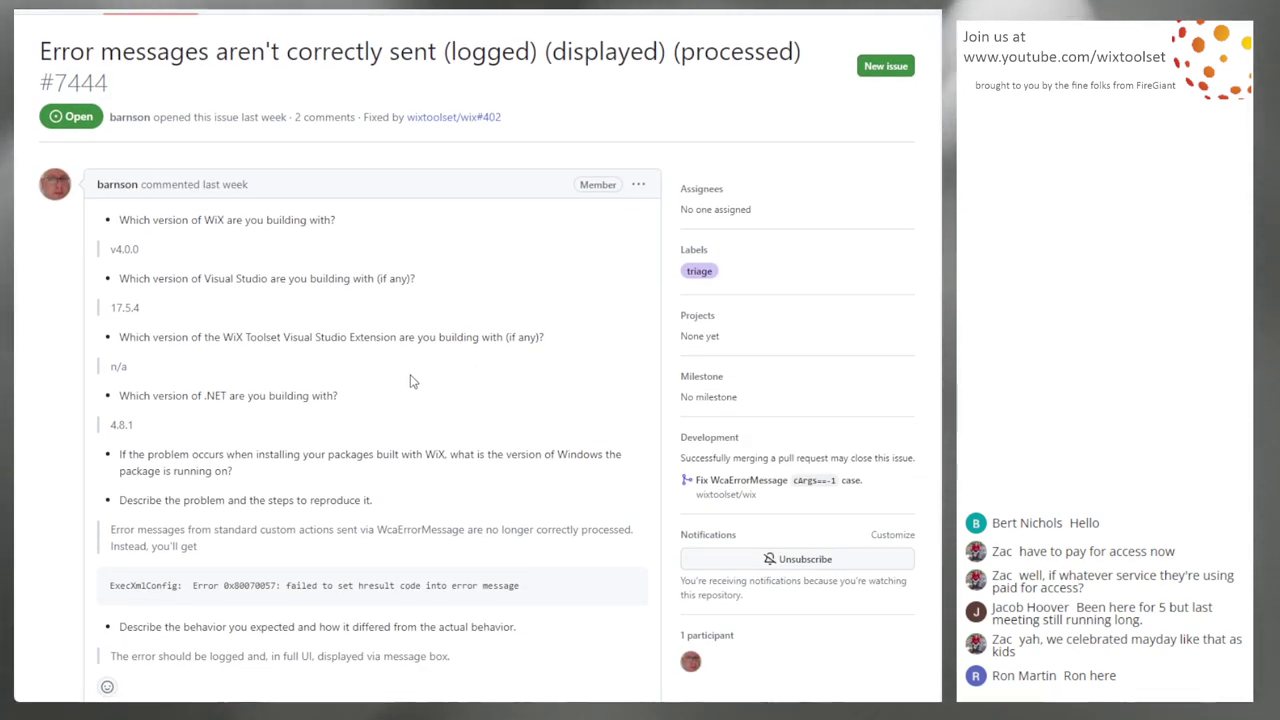
{"action": "scroll", "coordinate": [408, 350], "scroll_direction": "down", "scroll_amount": 6}
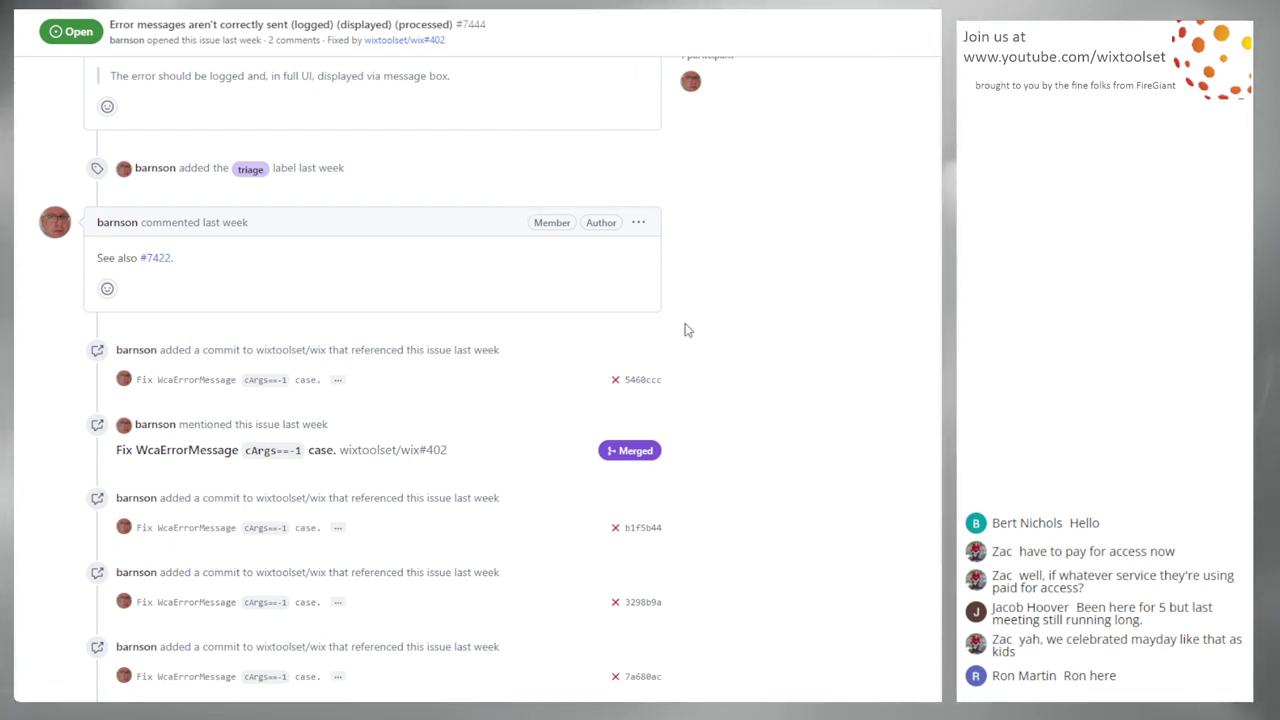
{"action": "scroll", "coordinate": [687, 330], "scroll_direction": "up", "scroll_amount": 2}
{"action": "scroll", "coordinate": [600, 310], "scroll_direction": "up", "scroll_amount": 2}
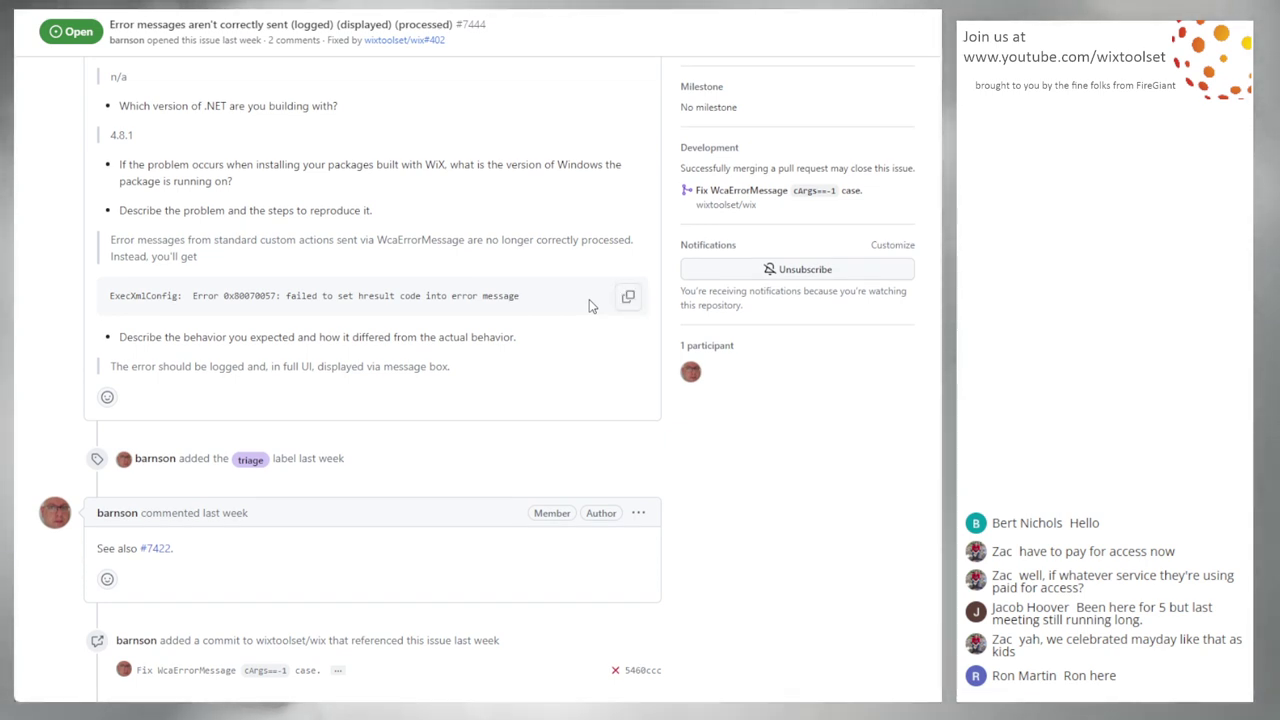
{"action": "scroll", "coordinate": [589, 304], "scroll_direction": "up", "scroll_amount": 3}
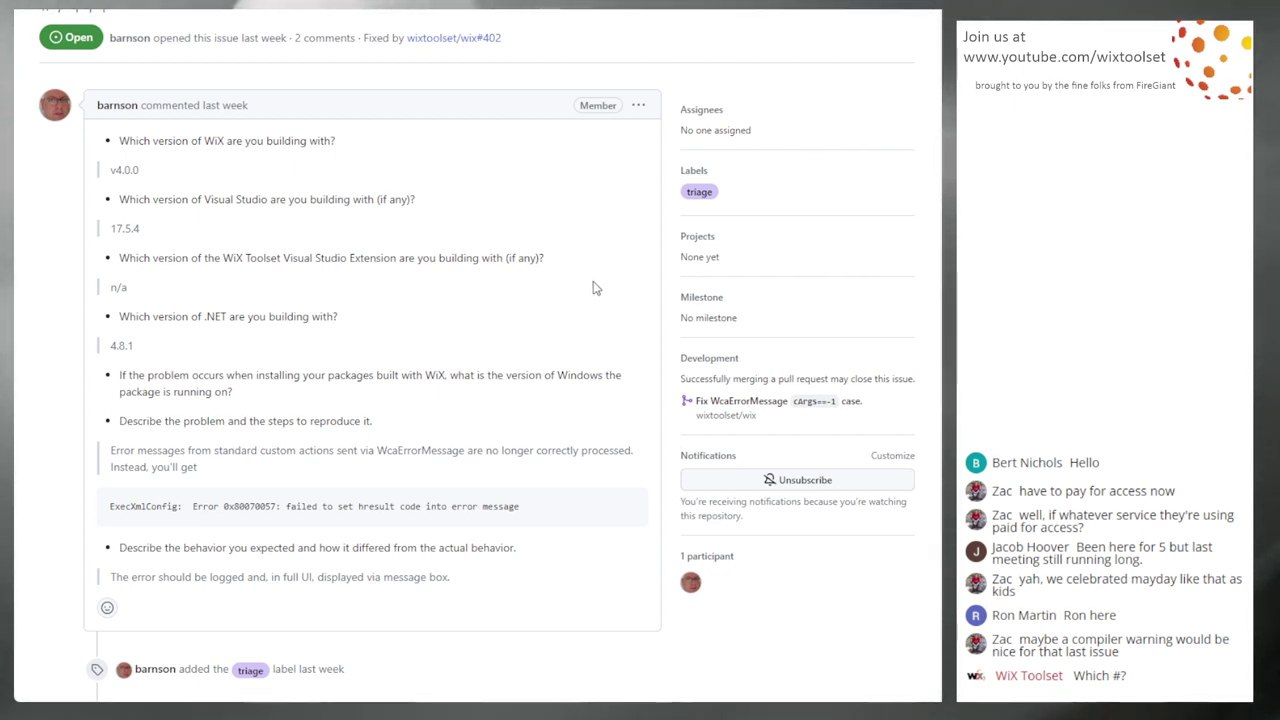
{"action": "scroll", "coordinate": [593, 288], "scroll_direction": "up", "scroll_amount": 3}
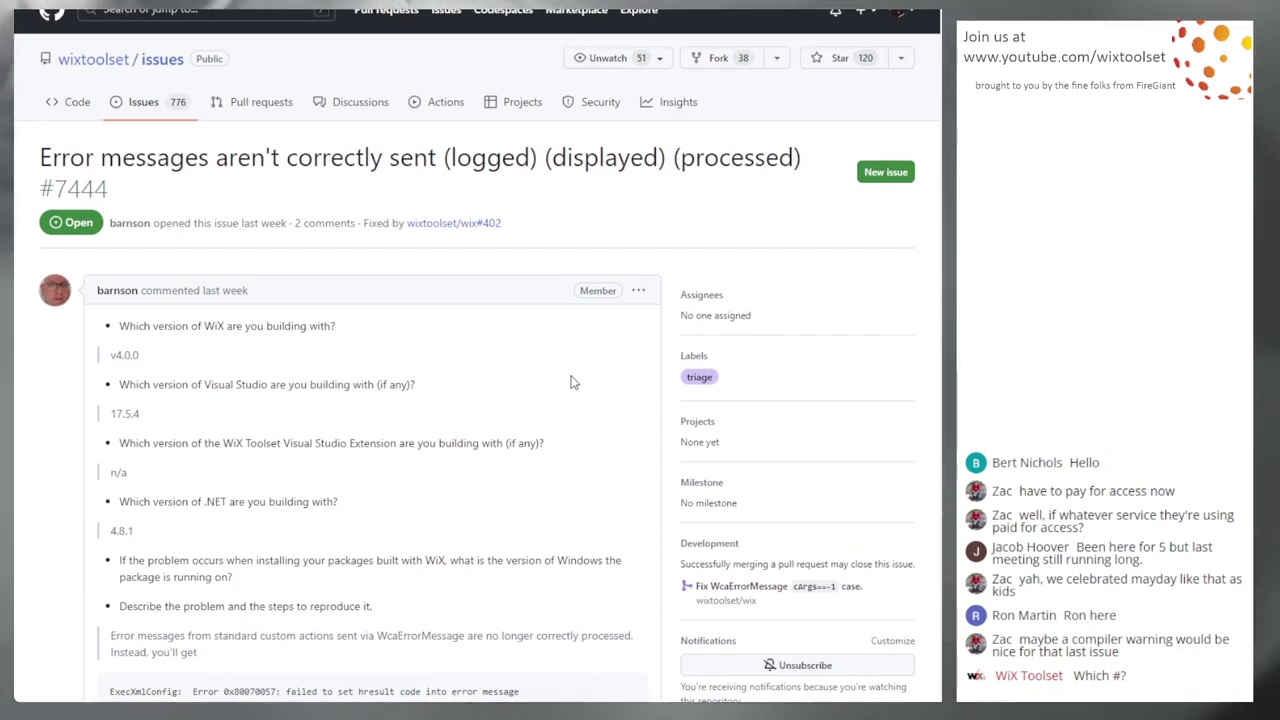
{"action": "key", "text": "alt+Left"}
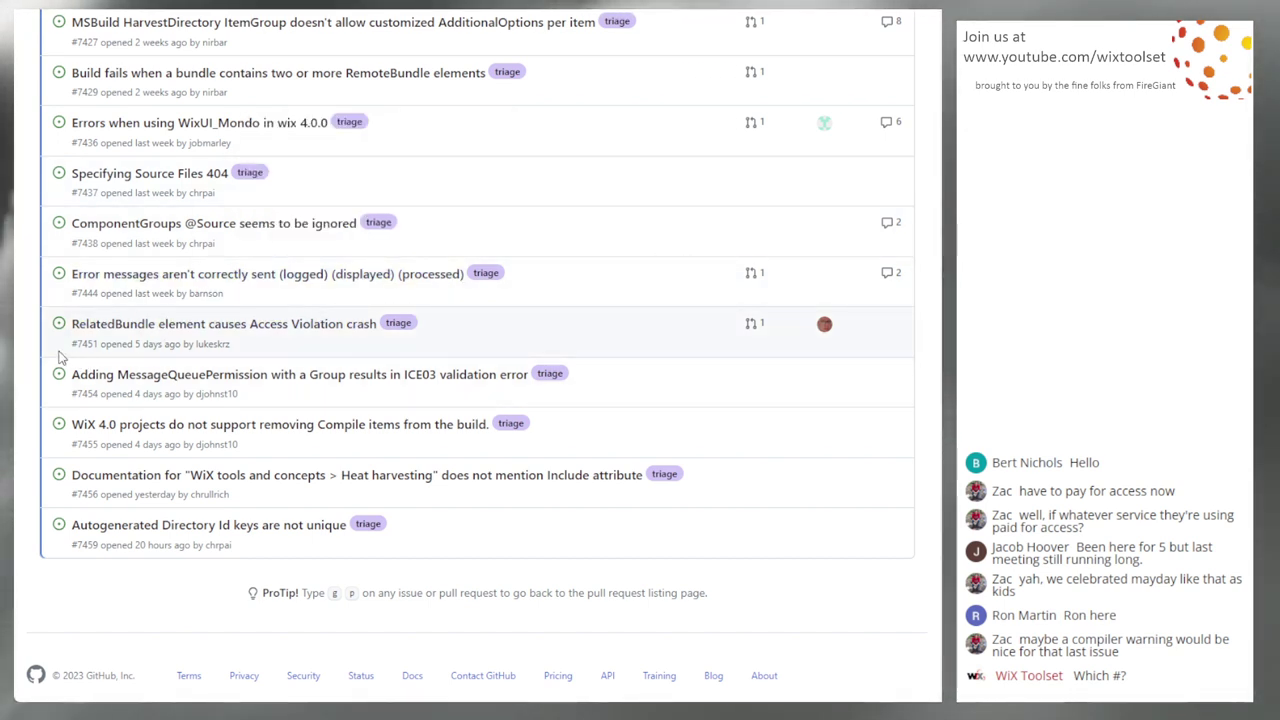
Scroll through issue #7451's timeline to its merged fix pull request, then back to the top.
{"action": "mouse_move", "coordinate": [175, 335]}
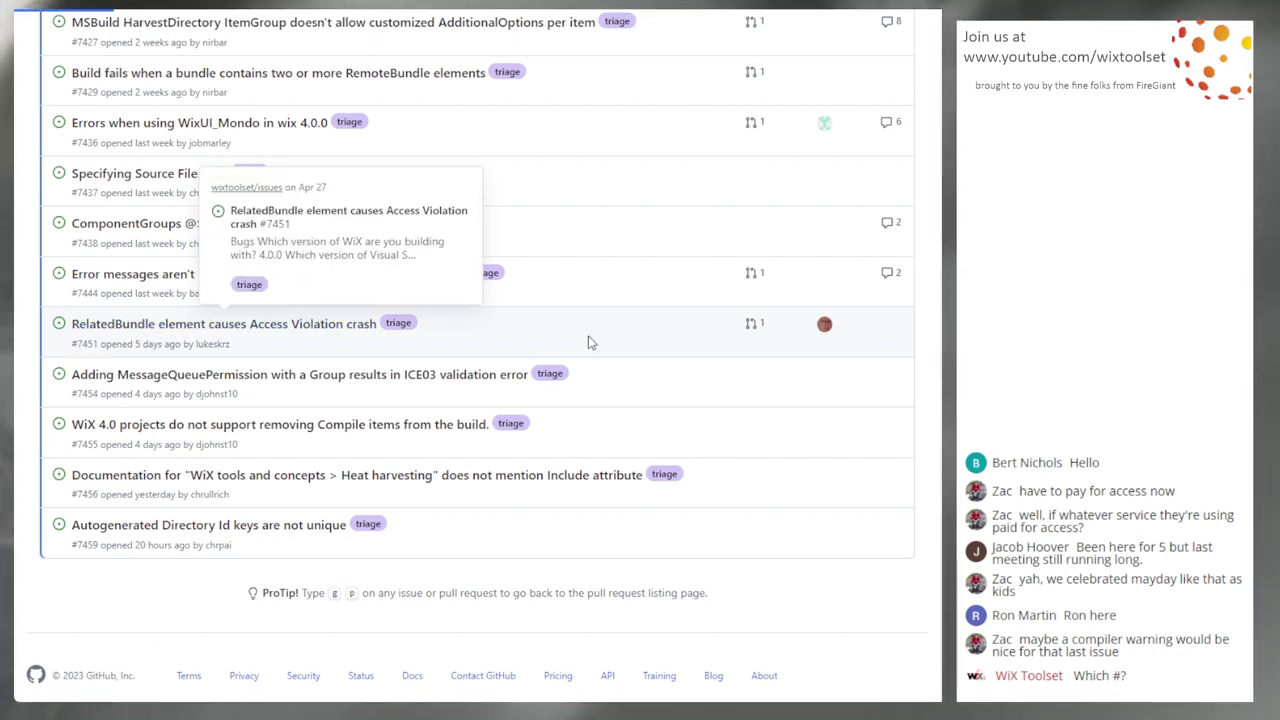
{"action": "scroll", "coordinate": [552, 358], "scroll_direction": "down", "scroll_amount": 1}
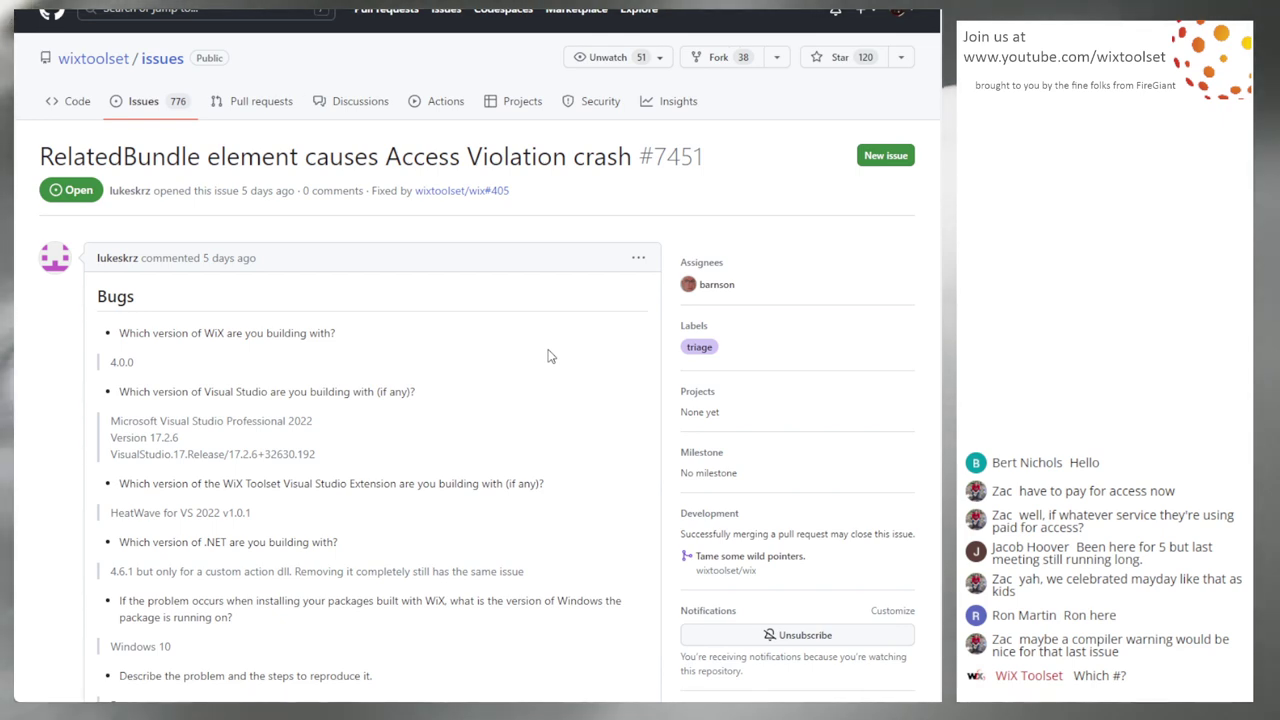
{"action": "scroll", "coordinate": [547, 352], "scroll_direction": "down", "scroll_amount": 5}
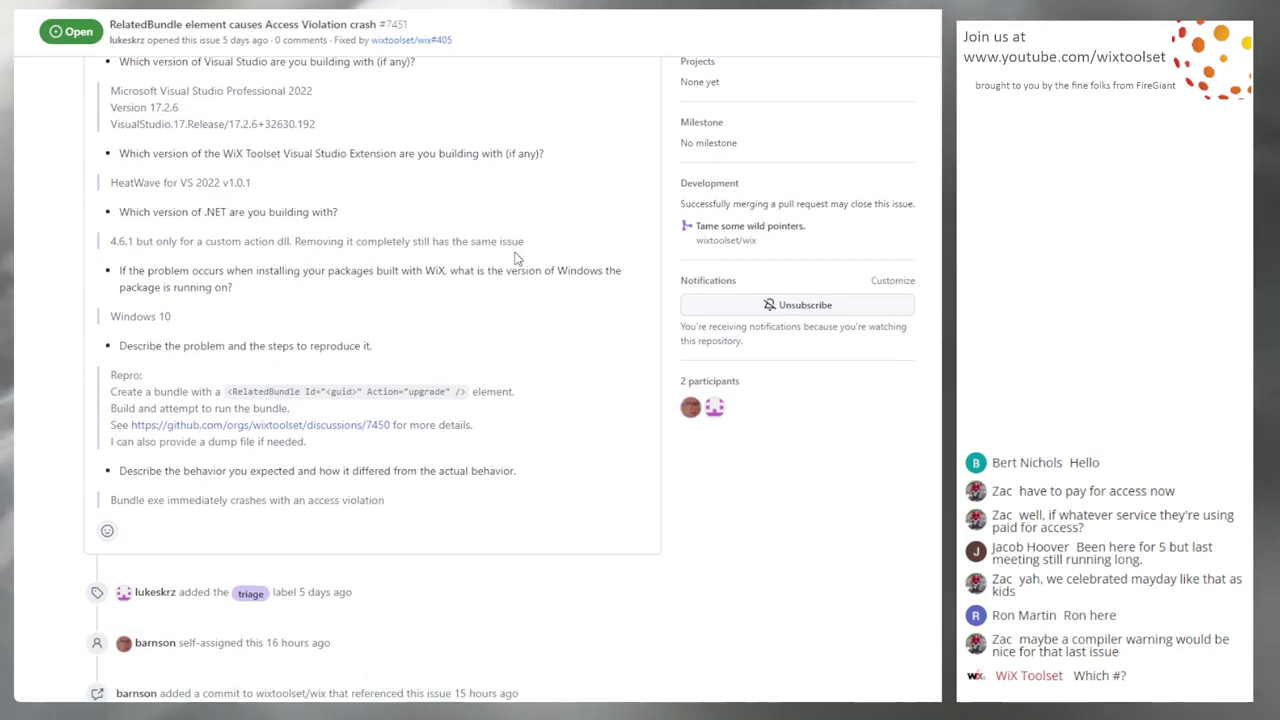
{"action": "scroll", "coordinate": [562, 305], "scroll_direction": "down", "scroll_amount": 1}
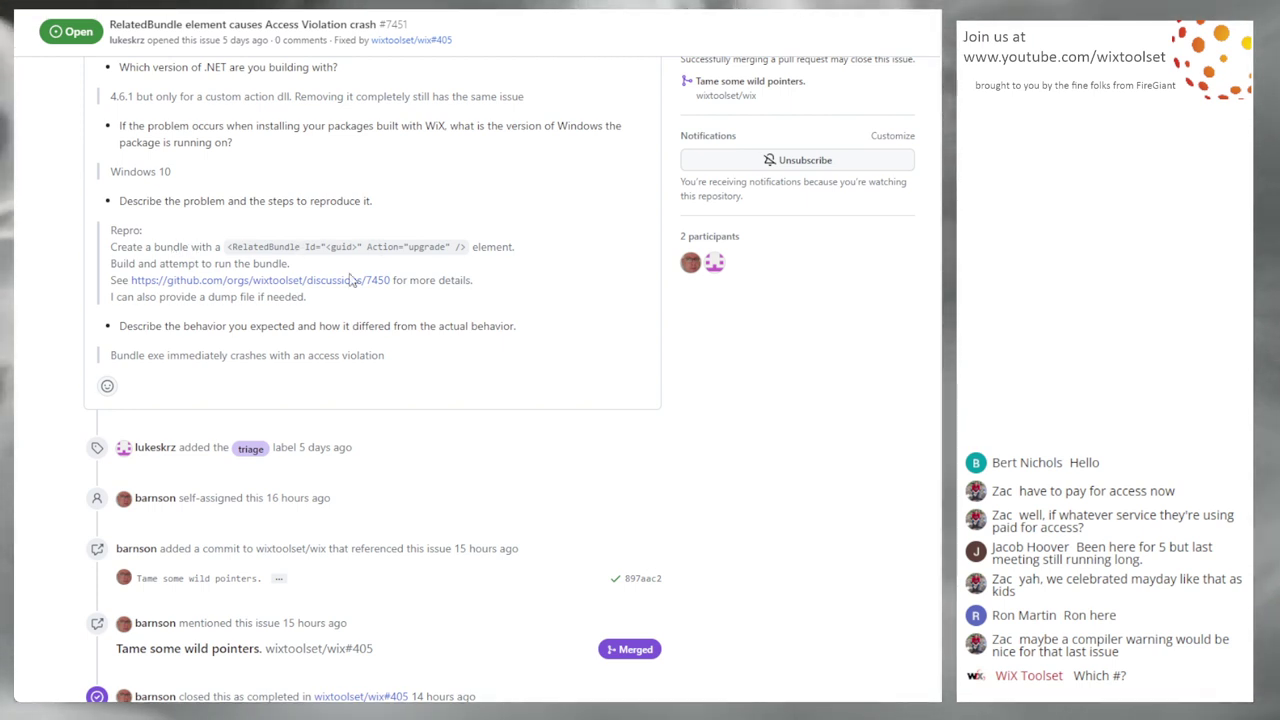
{"action": "scroll", "coordinate": [472, 302], "scroll_direction": "down", "scroll_amount": 2}
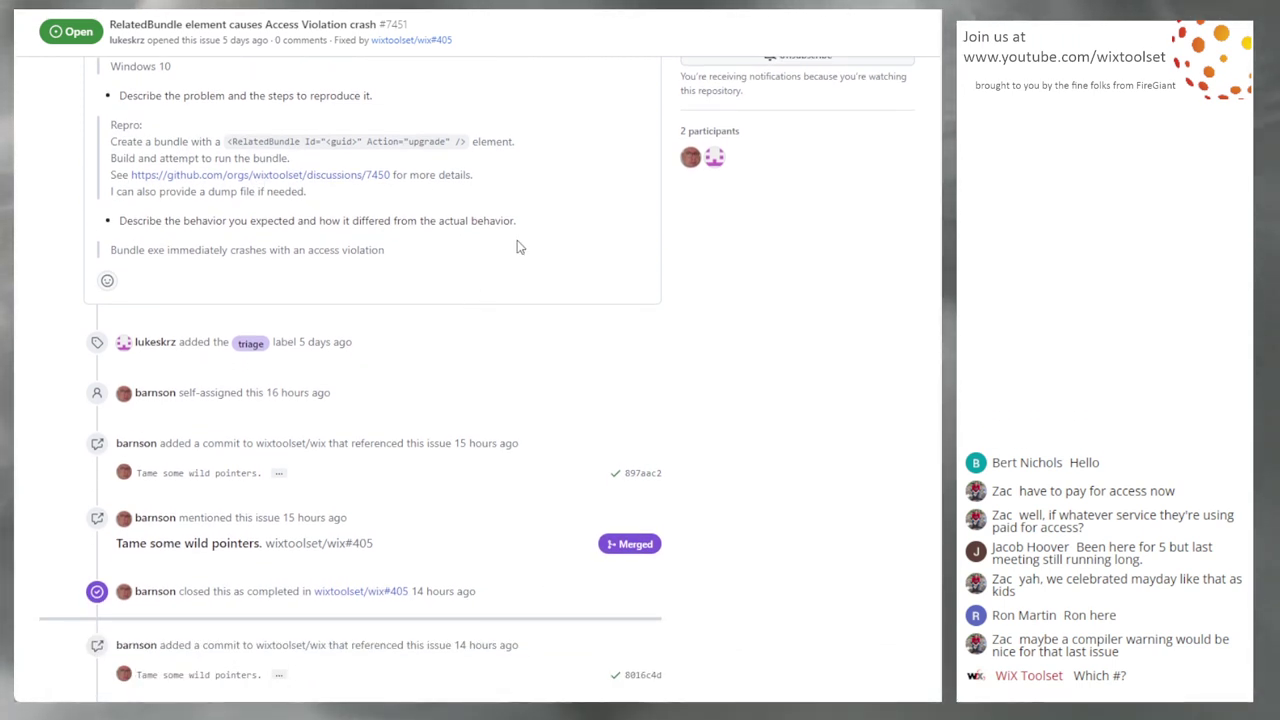
{"action": "scroll", "coordinate": [514, 247], "scroll_direction": "down", "scroll_amount": 1}
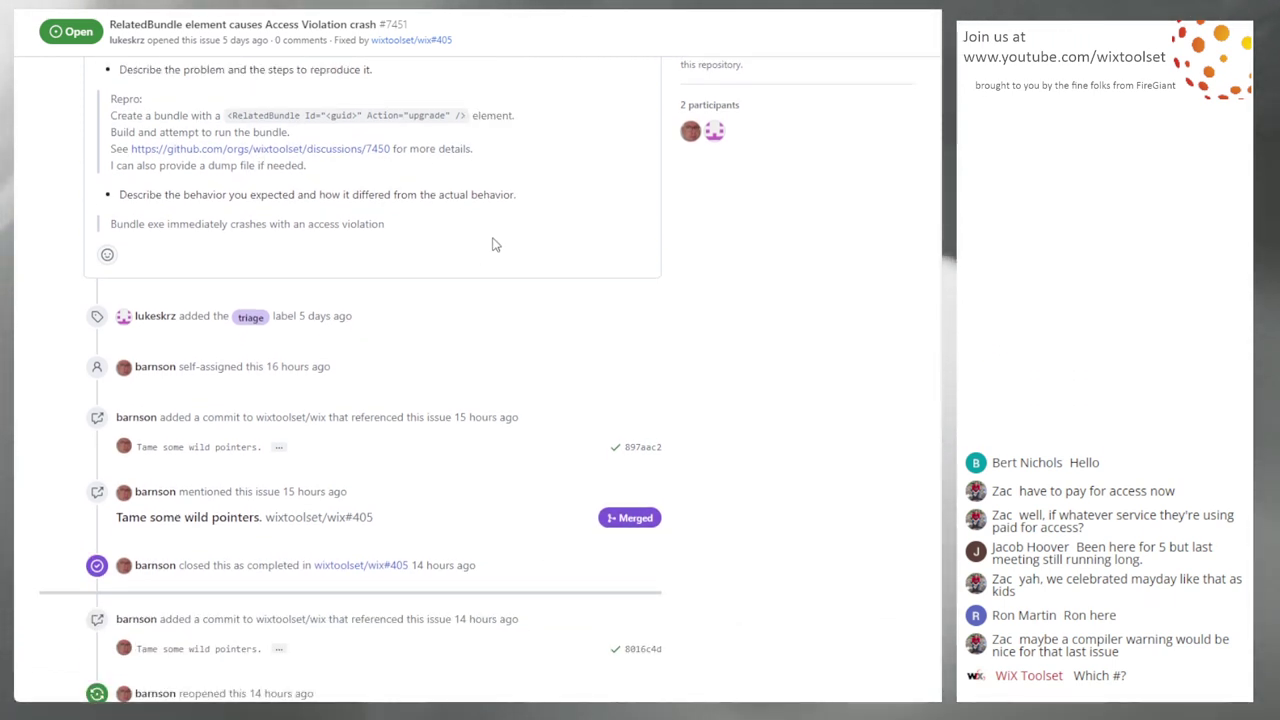
{"action": "scroll", "coordinate": [491, 247], "scroll_direction": "down", "scroll_amount": 3}
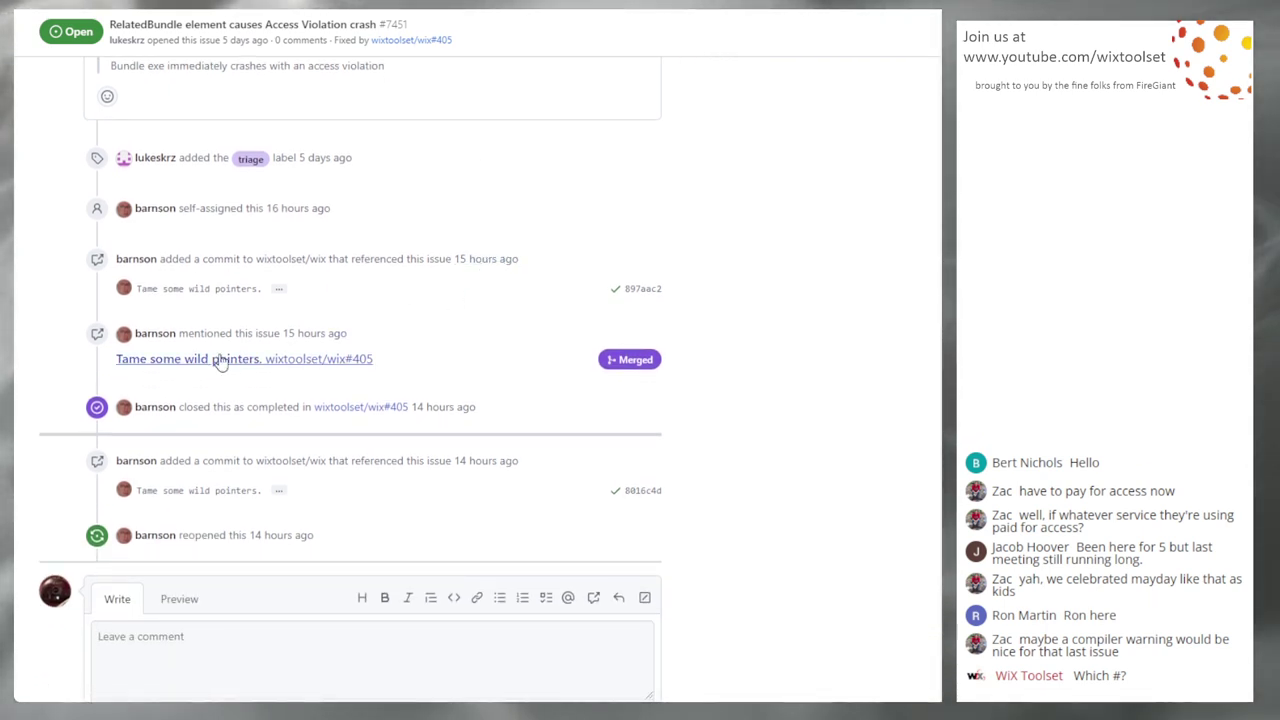
{"action": "mouse_move", "coordinate": [209, 360]}
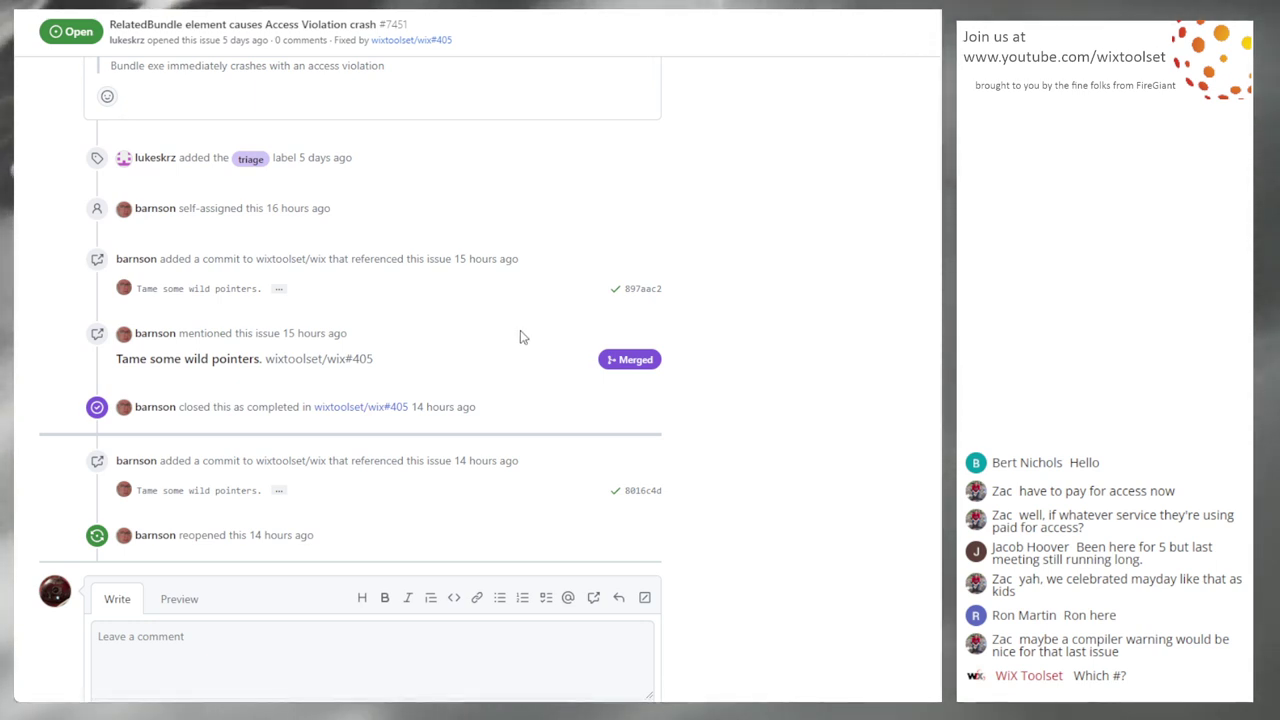
{"action": "scroll", "coordinate": [520, 334], "scroll_direction": "up", "scroll_amount": 3}
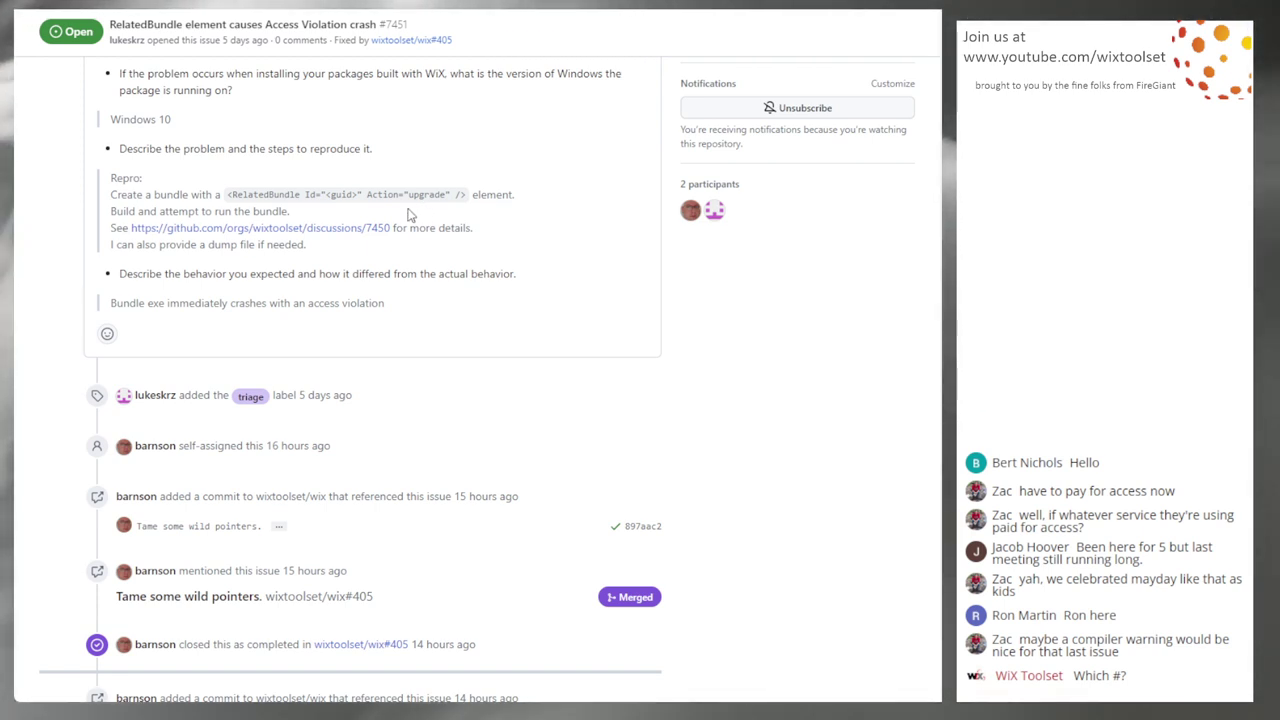
{"action": "scroll", "coordinate": [477, 213], "scroll_direction": "up", "scroll_amount": 5}
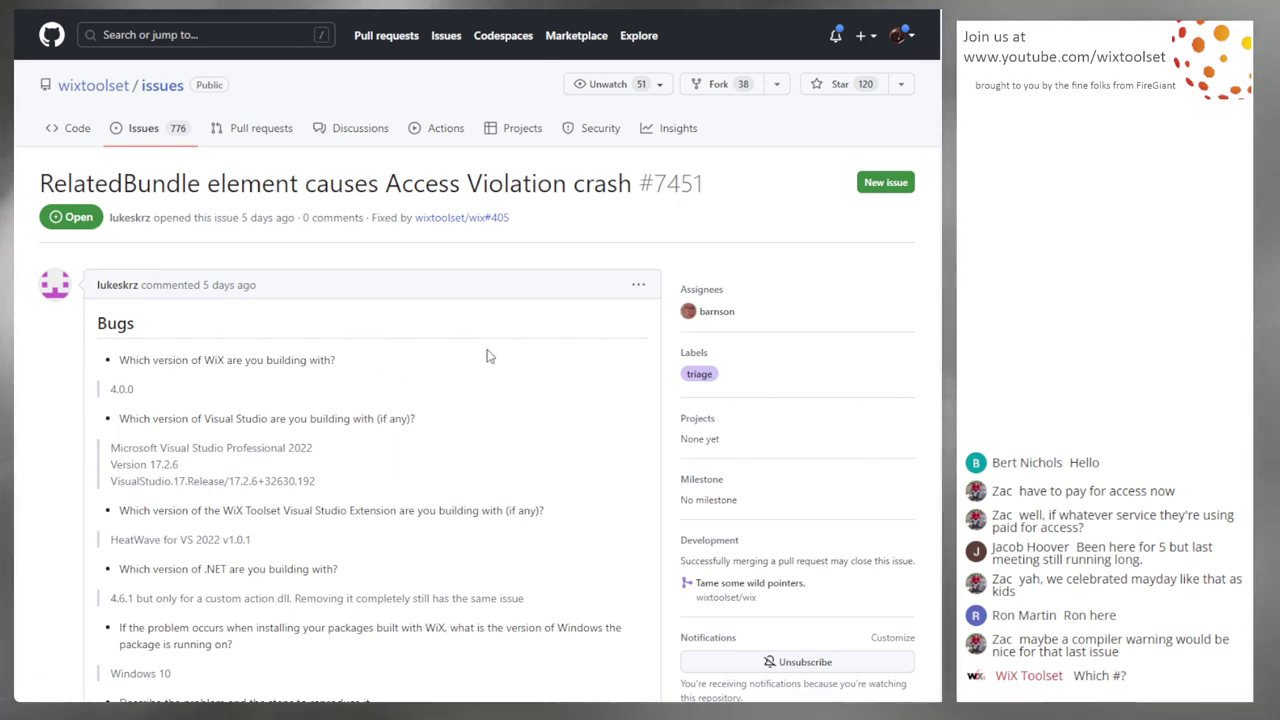
{"action": "key", "text": "alt+Left"}
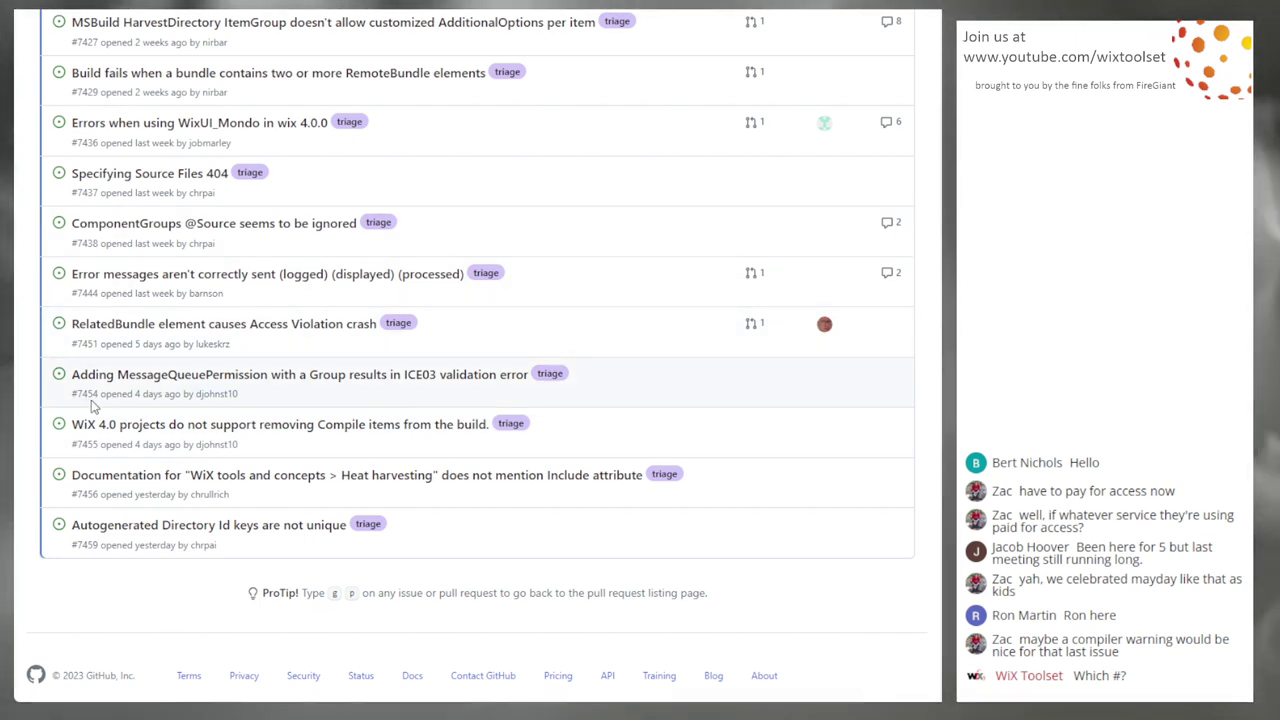
{"action": "left_click", "coordinate": [404, 386]}
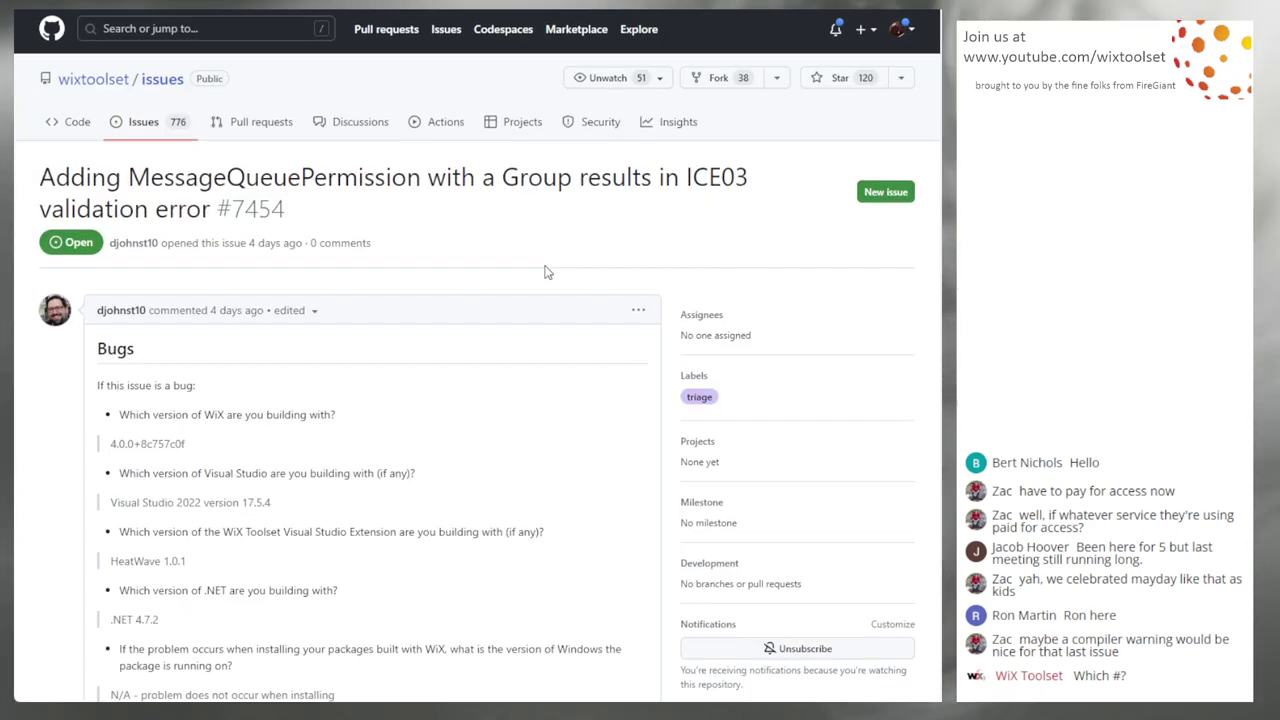
{"action": "scroll", "coordinate": [503, 303], "scroll_direction": "down", "scroll_amount": 3}
{"action": "scroll", "coordinate": [490, 318], "scroll_direction": "down", "scroll_amount": 2}
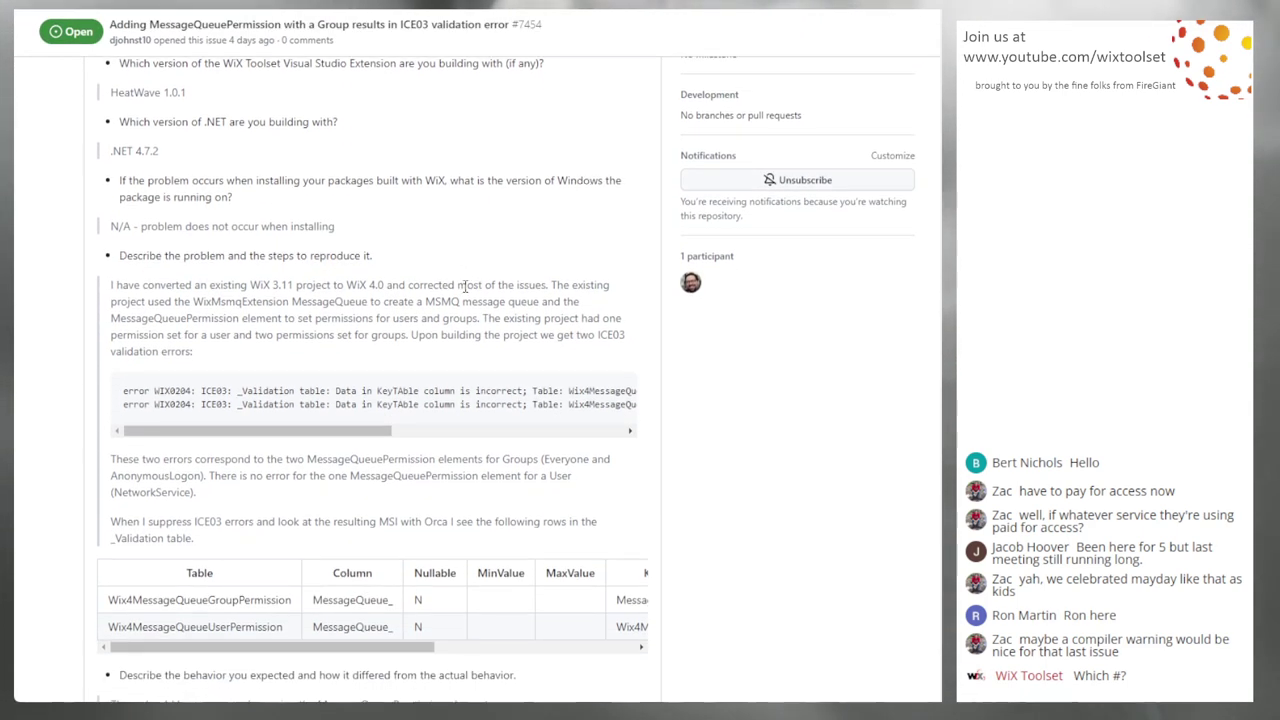
{"action": "left_click_drag", "start_coordinate": [372, 440], "coordinate": [175, 435]}
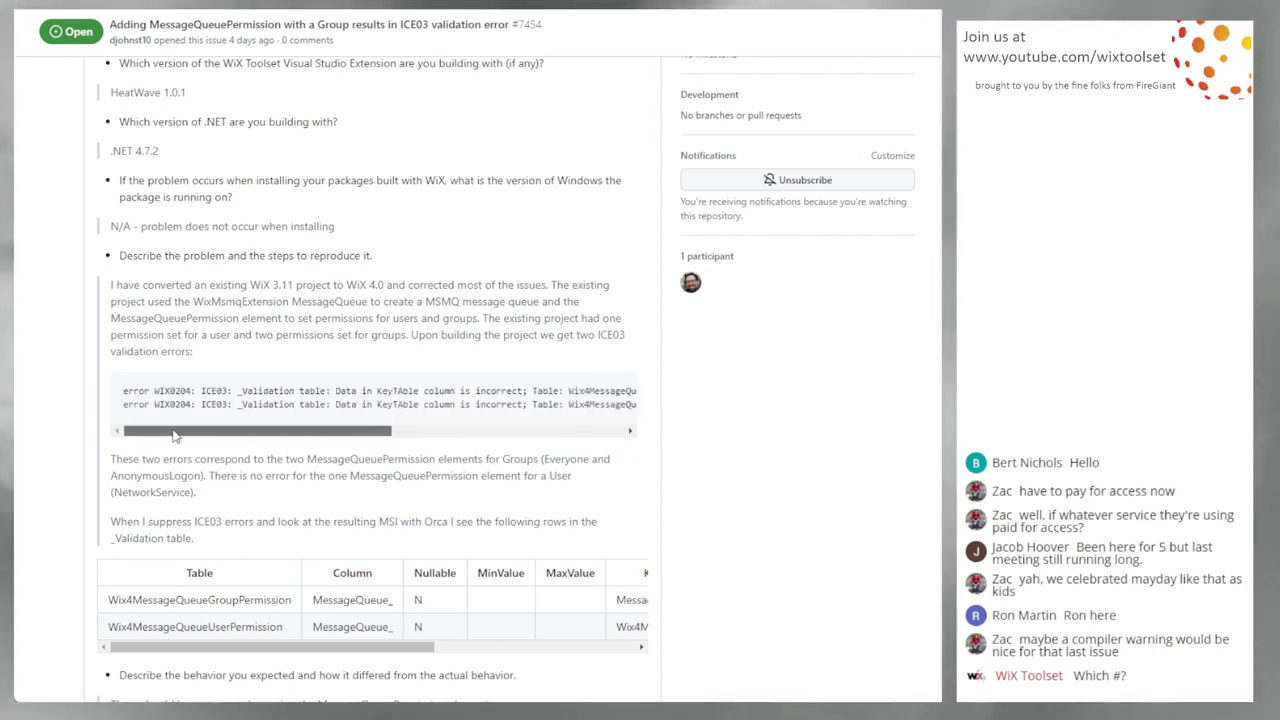
{"action": "scroll", "coordinate": [380, 450], "scroll_direction": "down", "scroll_amount": 3}
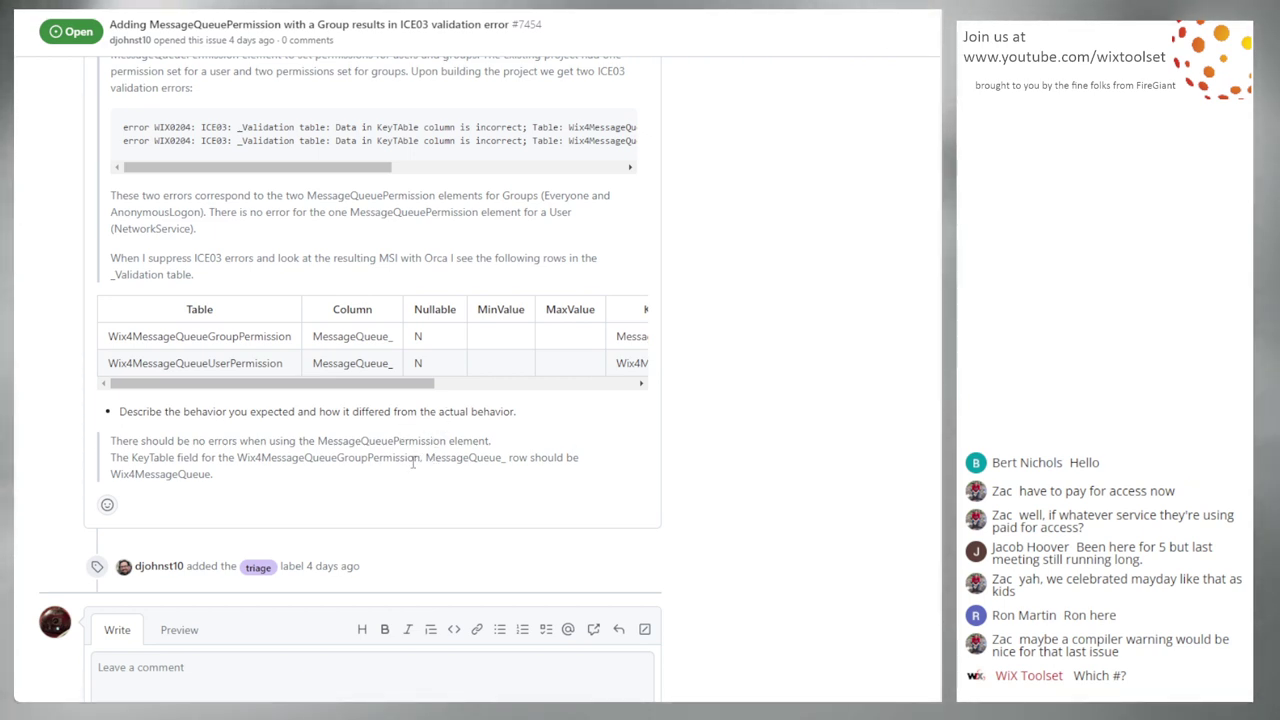
{"action": "mouse_move", "coordinate": [363, 384]}
{"action": "left_mouse_down"}
{"action": "mouse_move", "coordinate": [563, 389]}
{"action": "mouse_move", "coordinate": [360, 389]}
{"action": "left_mouse_up"}
{"action": "scroll", "coordinate": [457, 457], "scroll_direction": "down", "scroll_amount": 1}
{"action": "scroll", "coordinate": [451, 451], "scroll_direction": "up", "scroll_amount": 4}
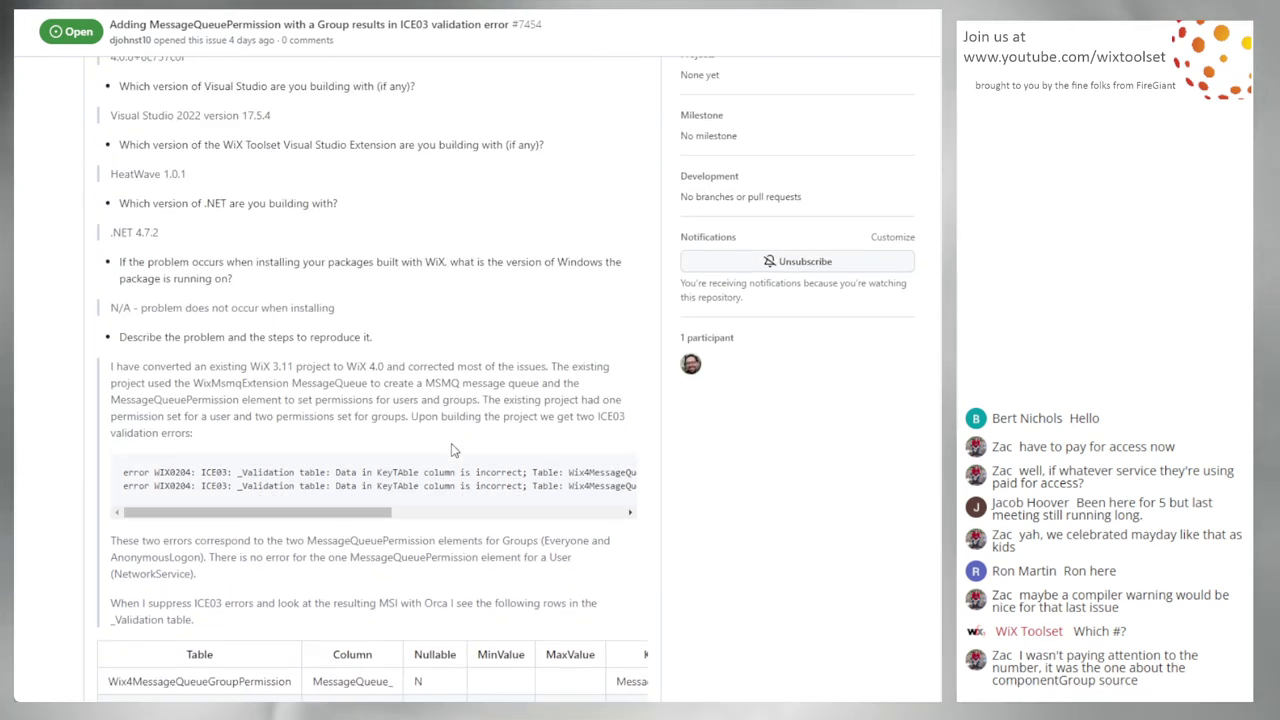
{"action": "scroll", "coordinate": [451, 451], "scroll_direction": "up", "scroll_amount": 4}
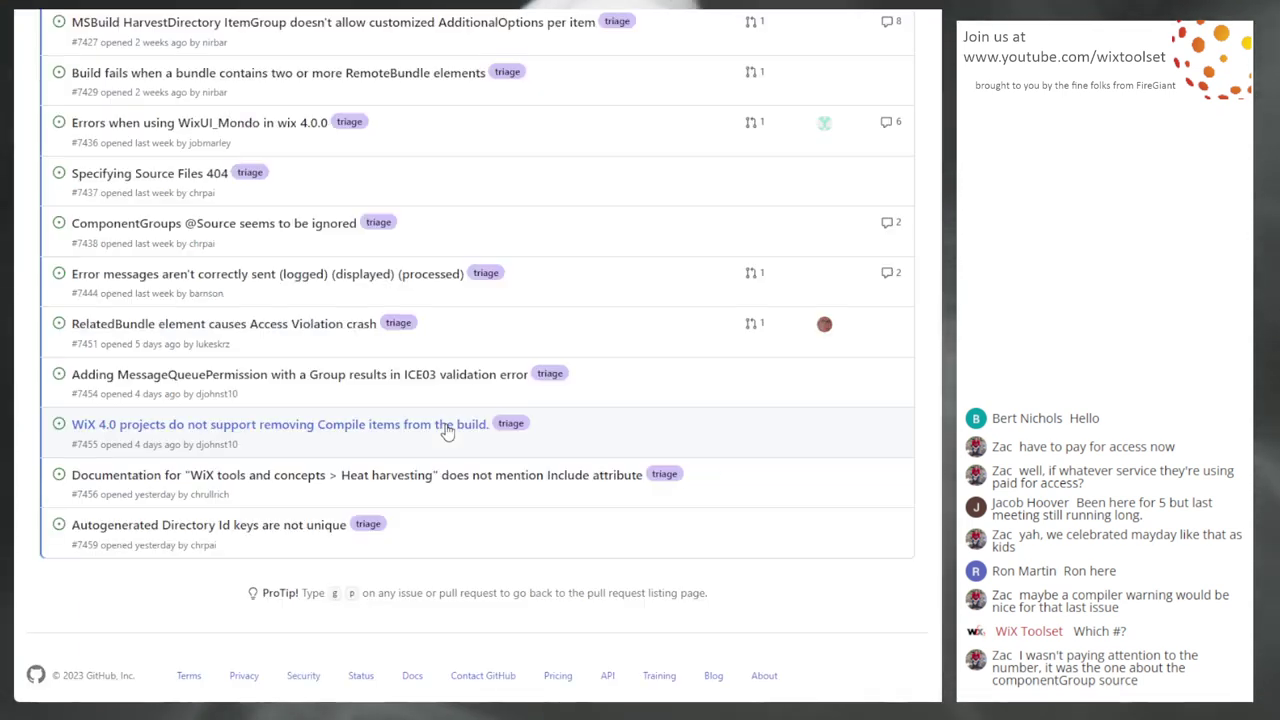
Return from issue #7454 to the triage list showing issues #7427 through #7459.
{"action": "key", "text": "alt+Left"}
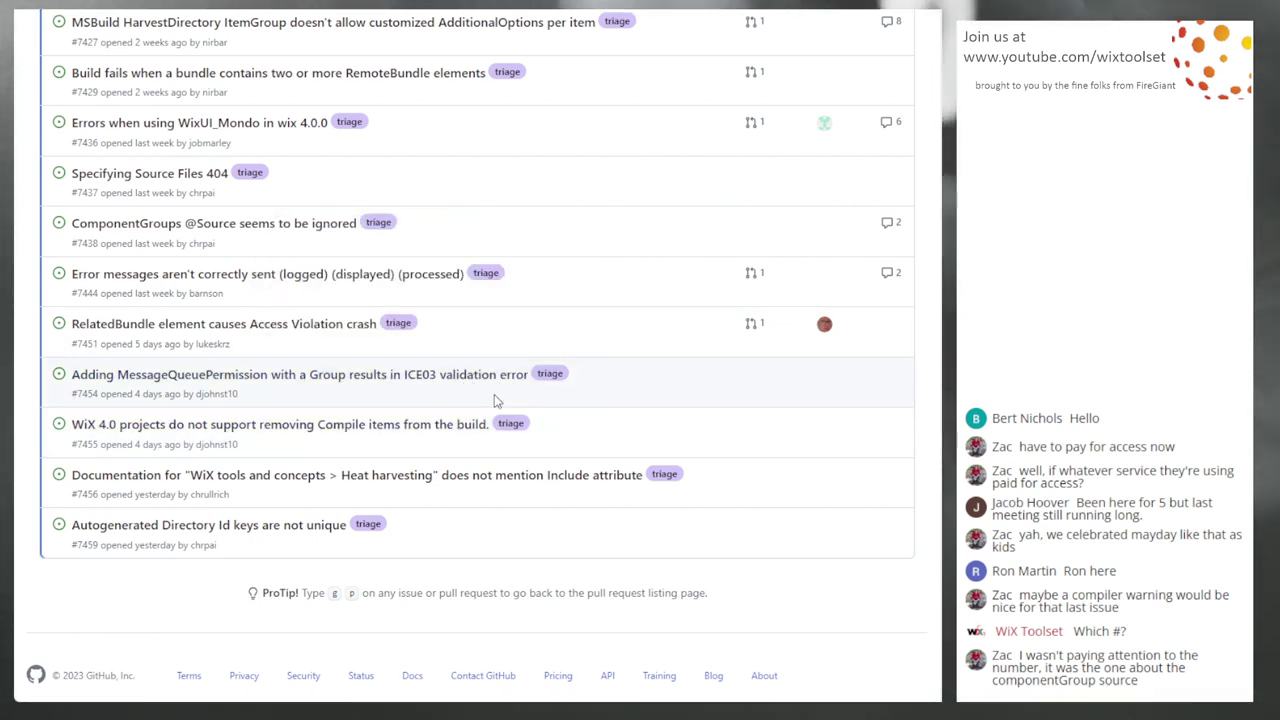
{"action": "mouse_move", "coordinate": [438, 388]}
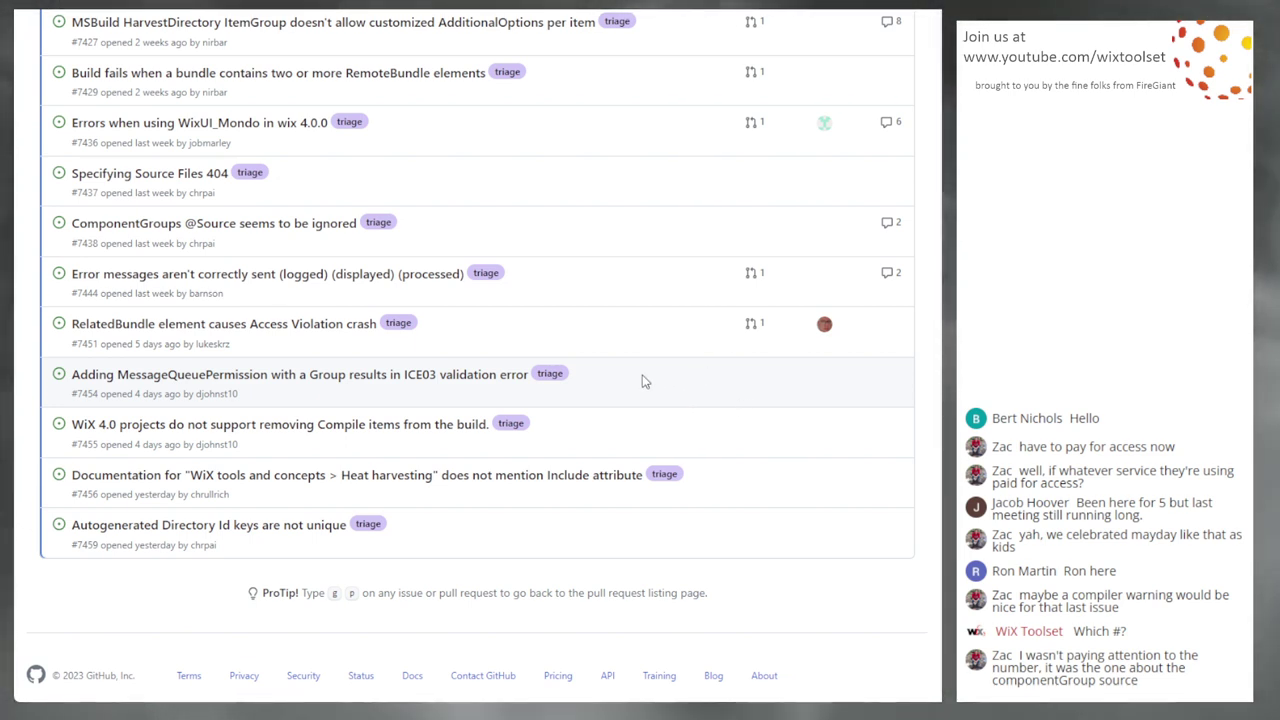
{"action": "mouse_move", "coordinate": [238, 233]}
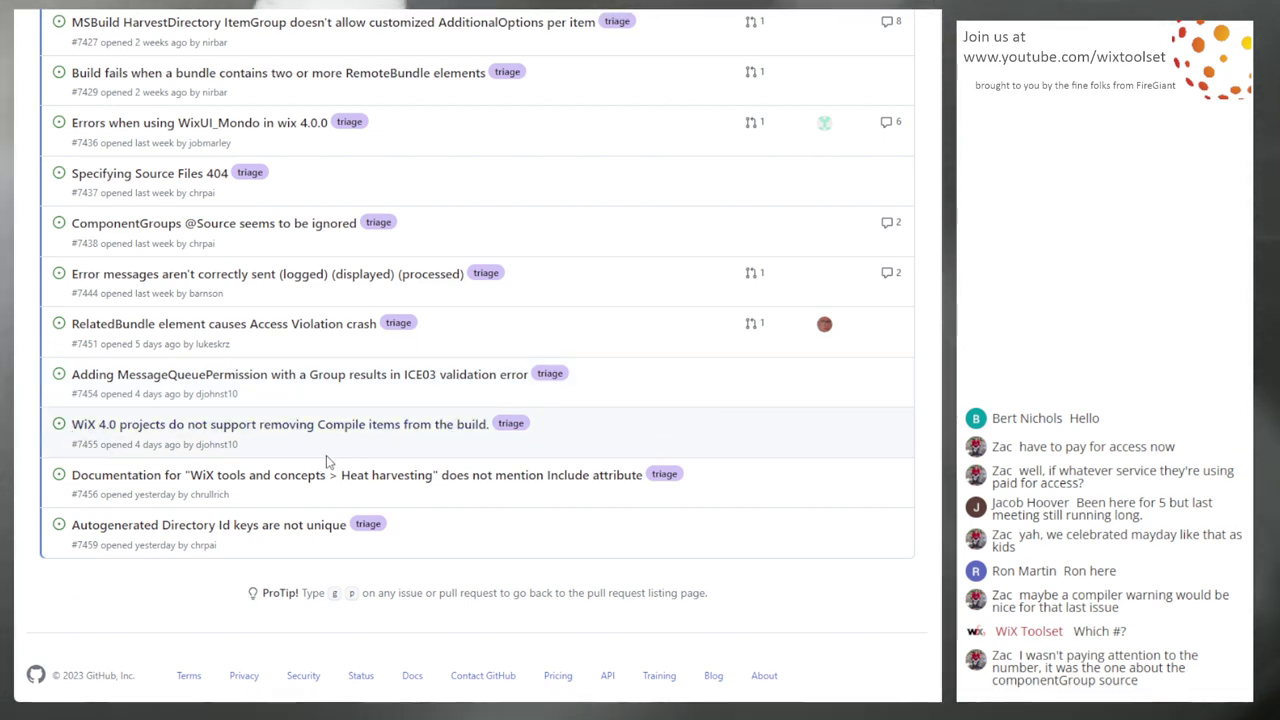
{"action": "mouse_move", "coordinate": [213, 442]}
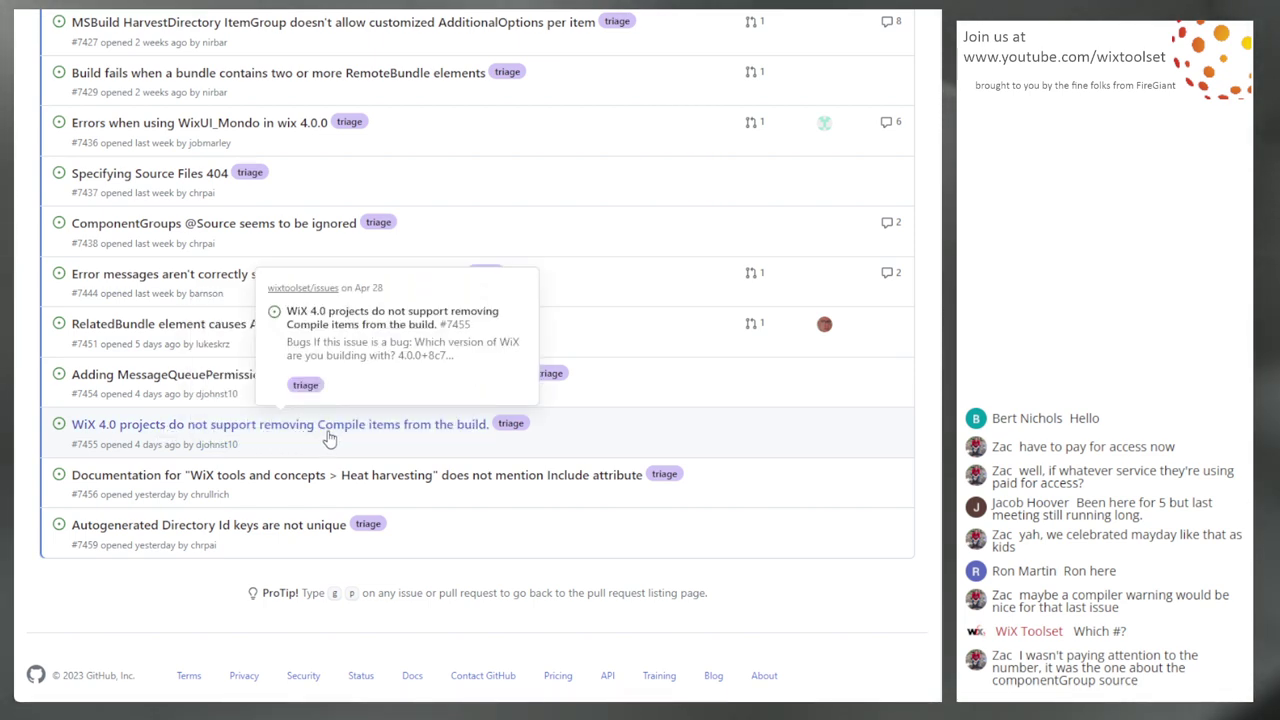
{"action": "left_click", "coordinate": [342, 437]}
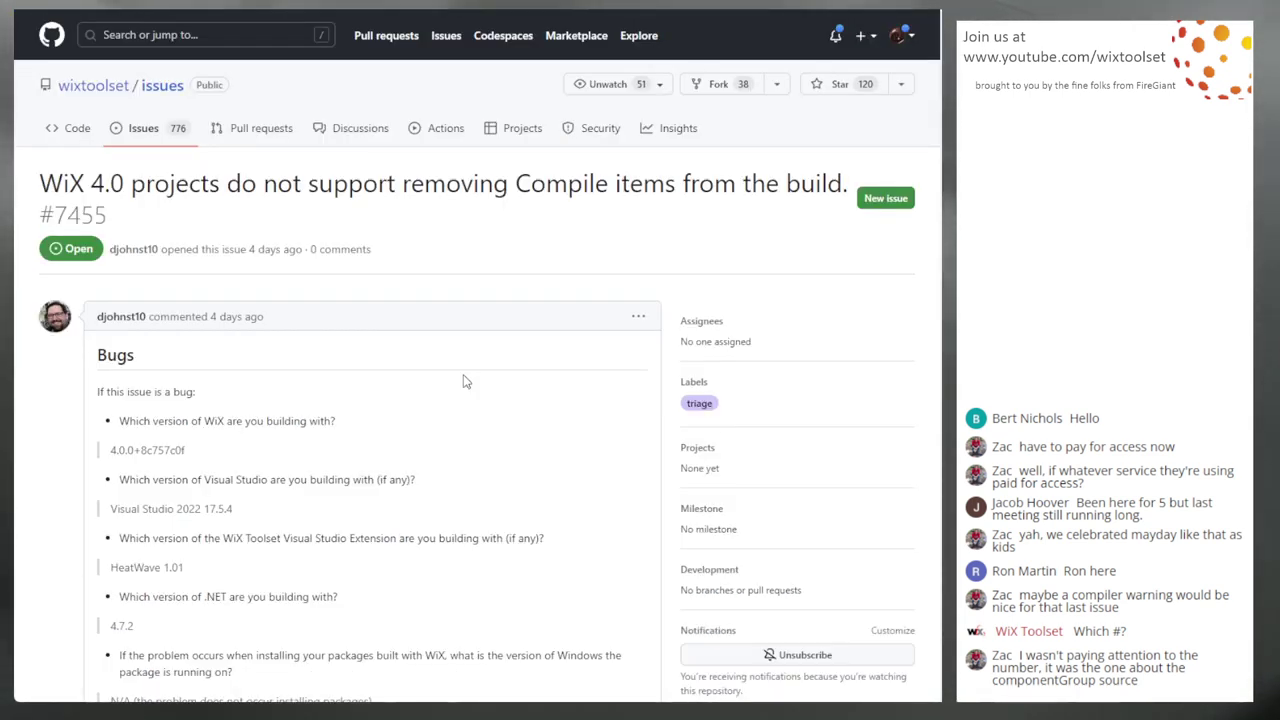
{"action": "scroll", "coordinate": [423, 380], "scroll_direction": "down", "scroll_amount": 2}
{"action": "scroll", "coordinate": [397, 291], "scroll_direction": "down", "scroll_amount": 5}
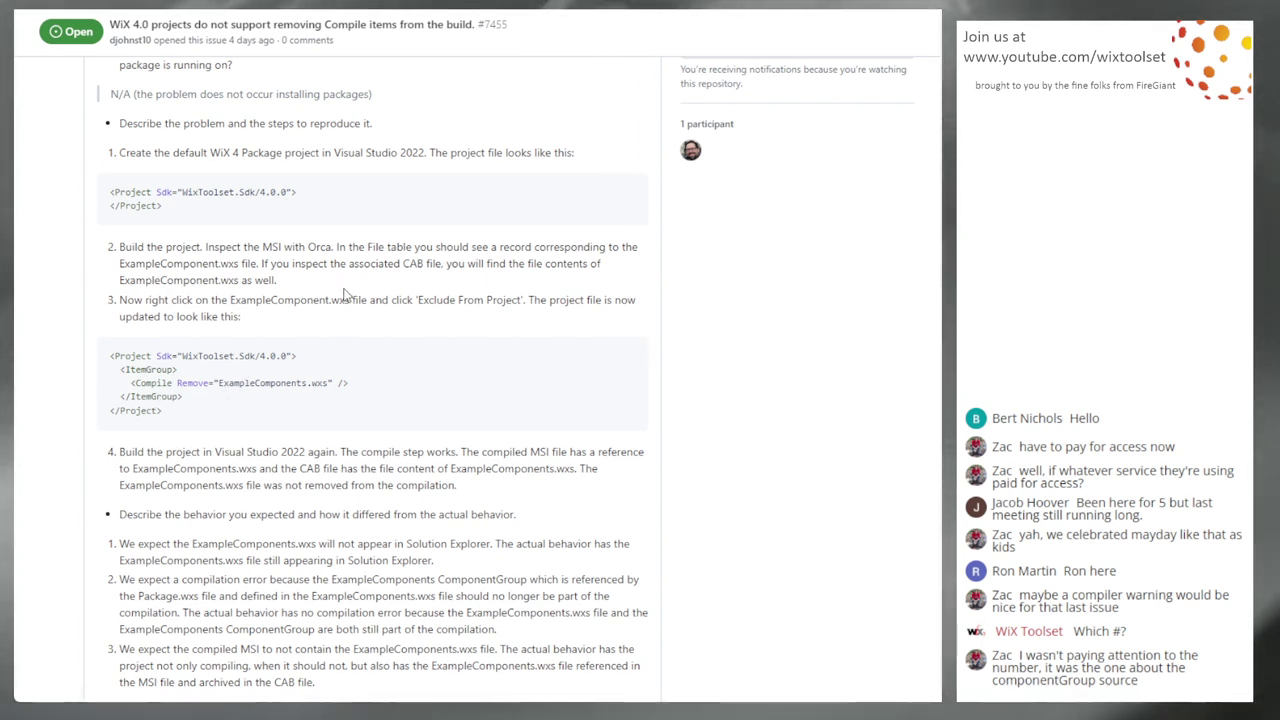
{"action": "scroll", "coordinate": [343, 294], "scroll_direction": "down", "scroll_amount": 1}
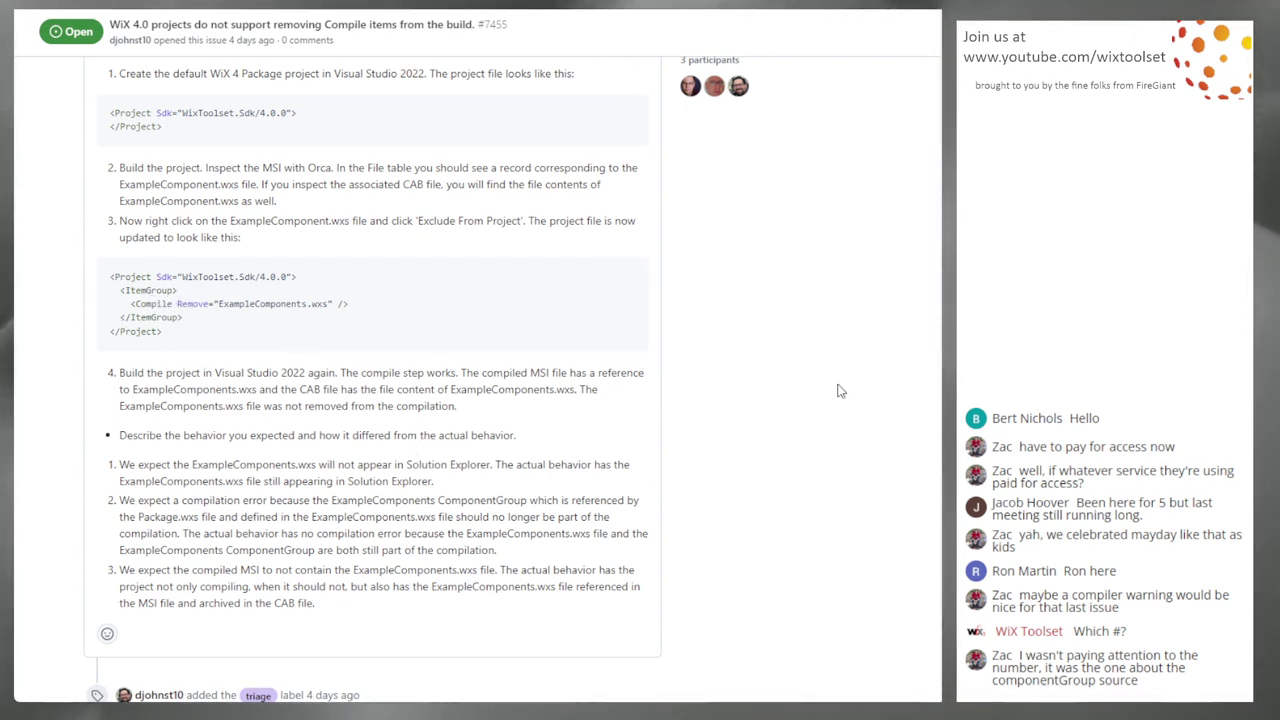
{"action": "key", "text": "alt+Left"}
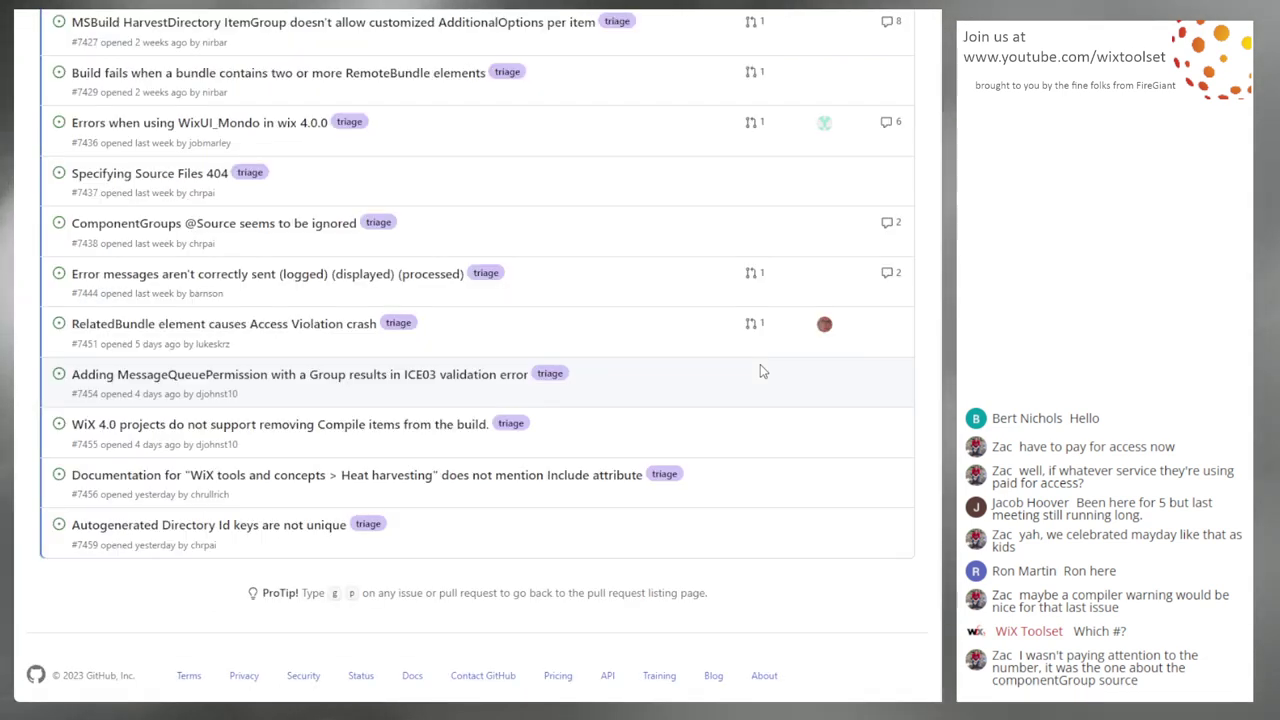
{"action": "mouse_move", "coordinate": [363, 437]}
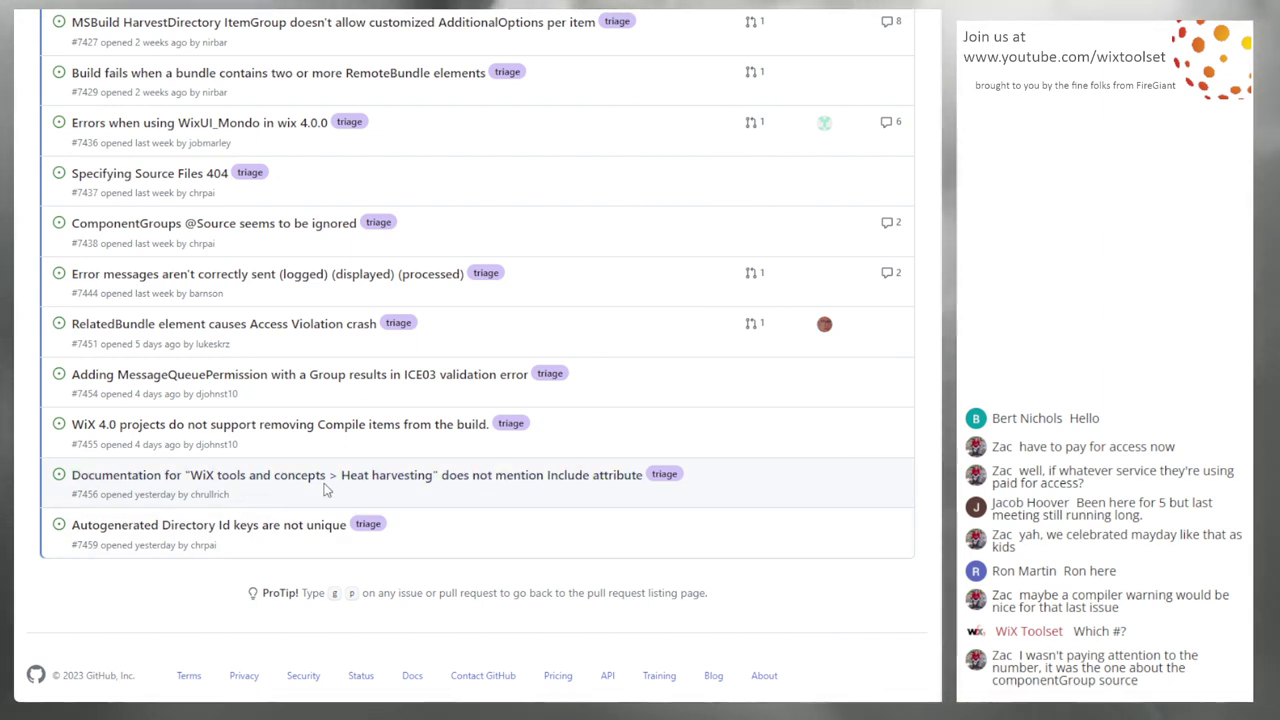
{"action": "left_click", "coordinate": [452, 479]}
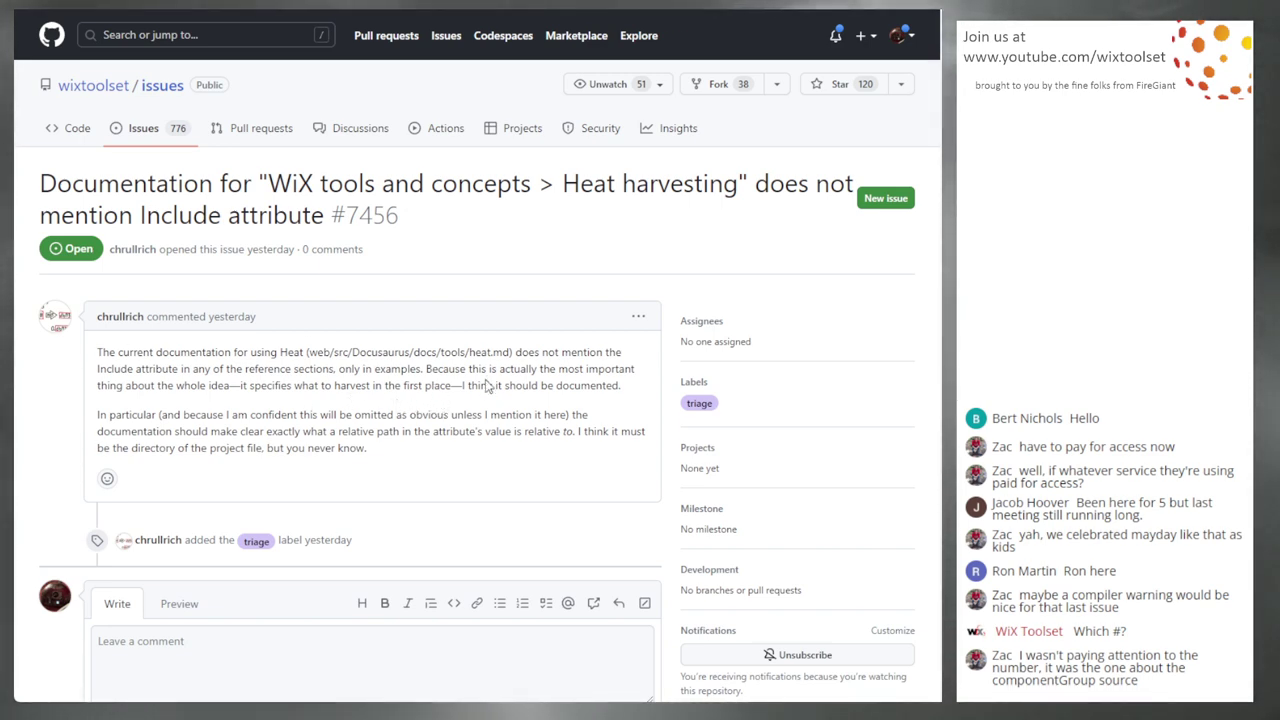
{"action": "key", "text": "alt+Left"}
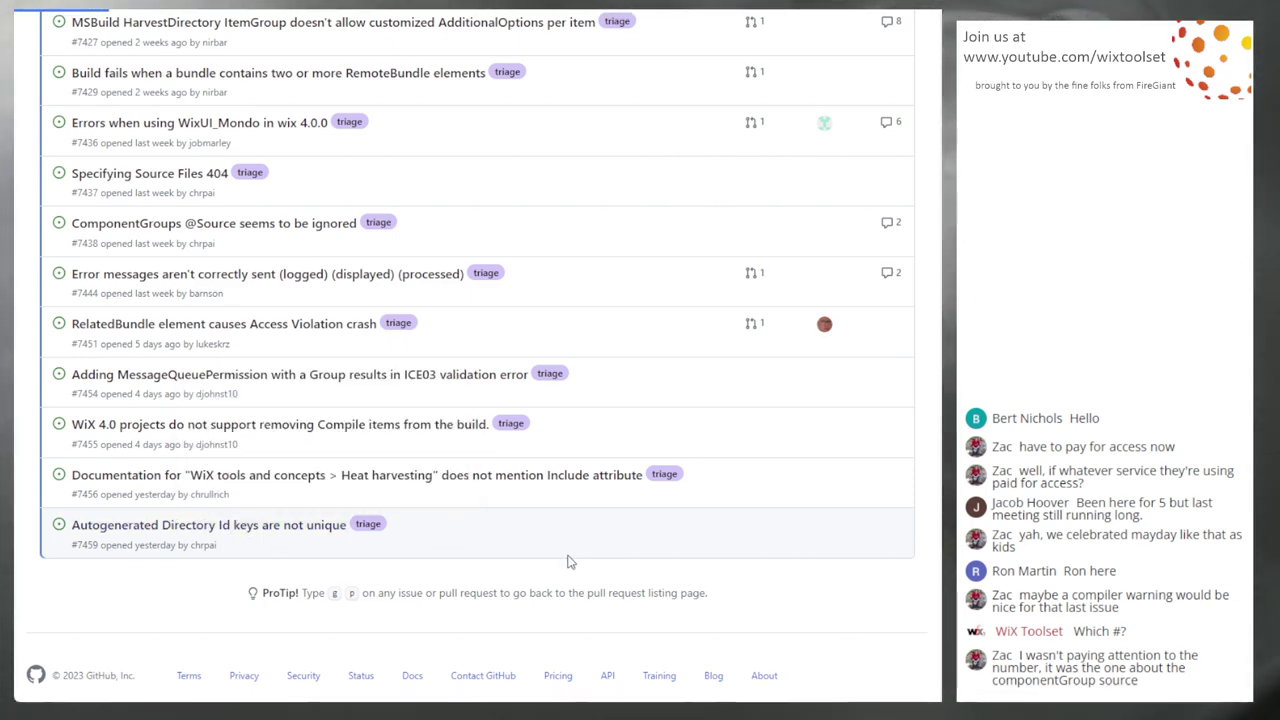
Read issue #7459's WIX0130 duplicate-key error, then return to the triage list.
{"action": "scroll", "coordinate": [514, 366], "scroll_direction": "down", "scroll_amount": 3}
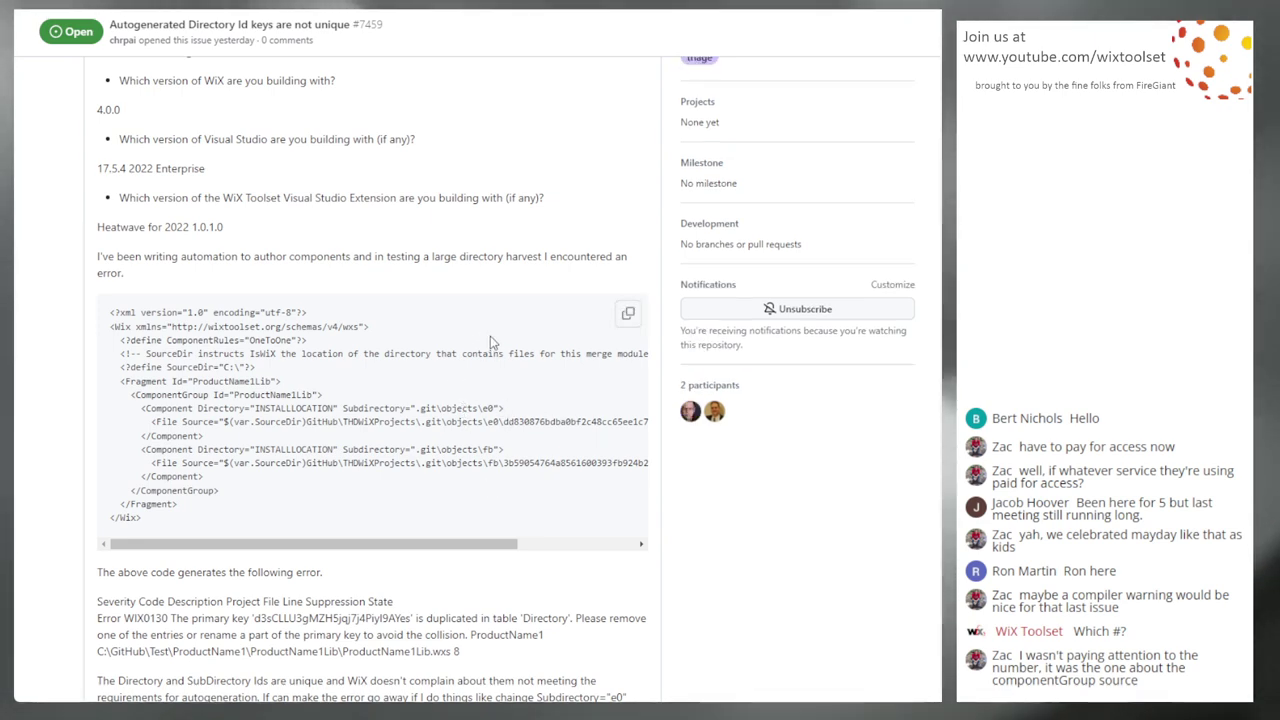
{"action": "scroll", "coordinate": [268, 437], "scroll_direction": "down", "scroll_amount": 3}
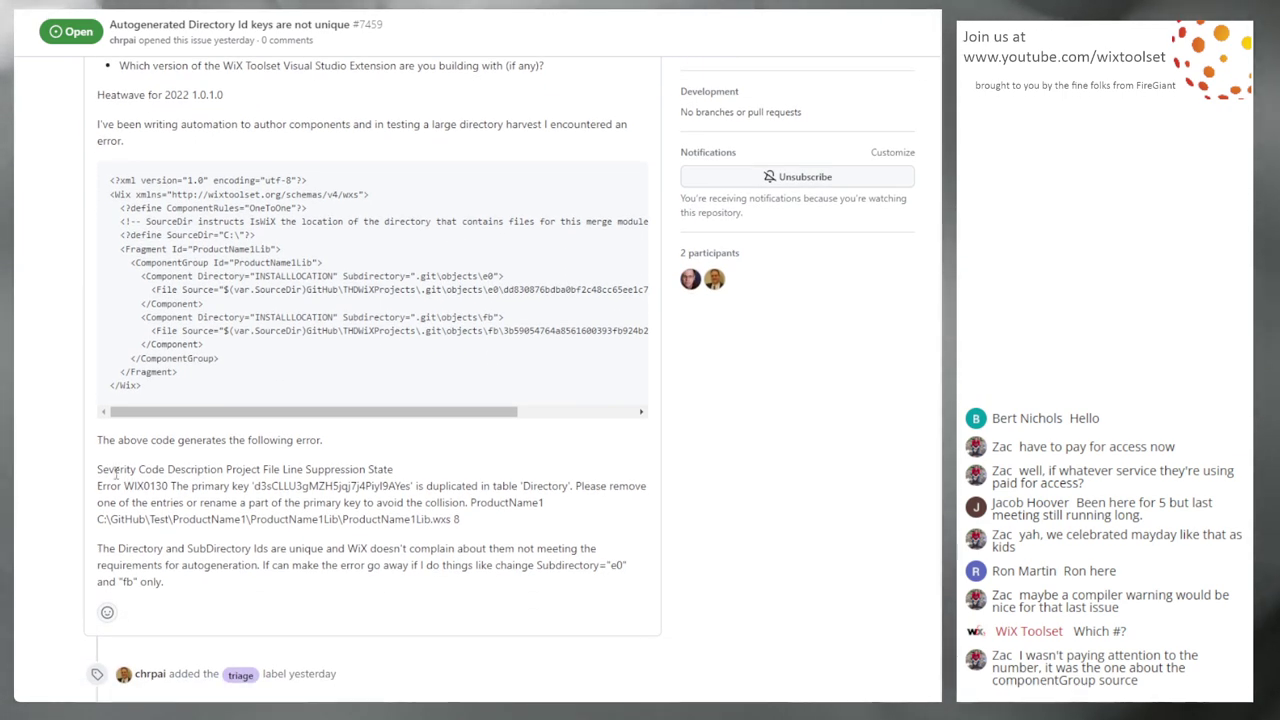
{"action": "left_click_drag", "start_coordinate": [97, 469], "coordinate": [570, 530]}
{"action": "left_click", "coordinate": [388, 543]}
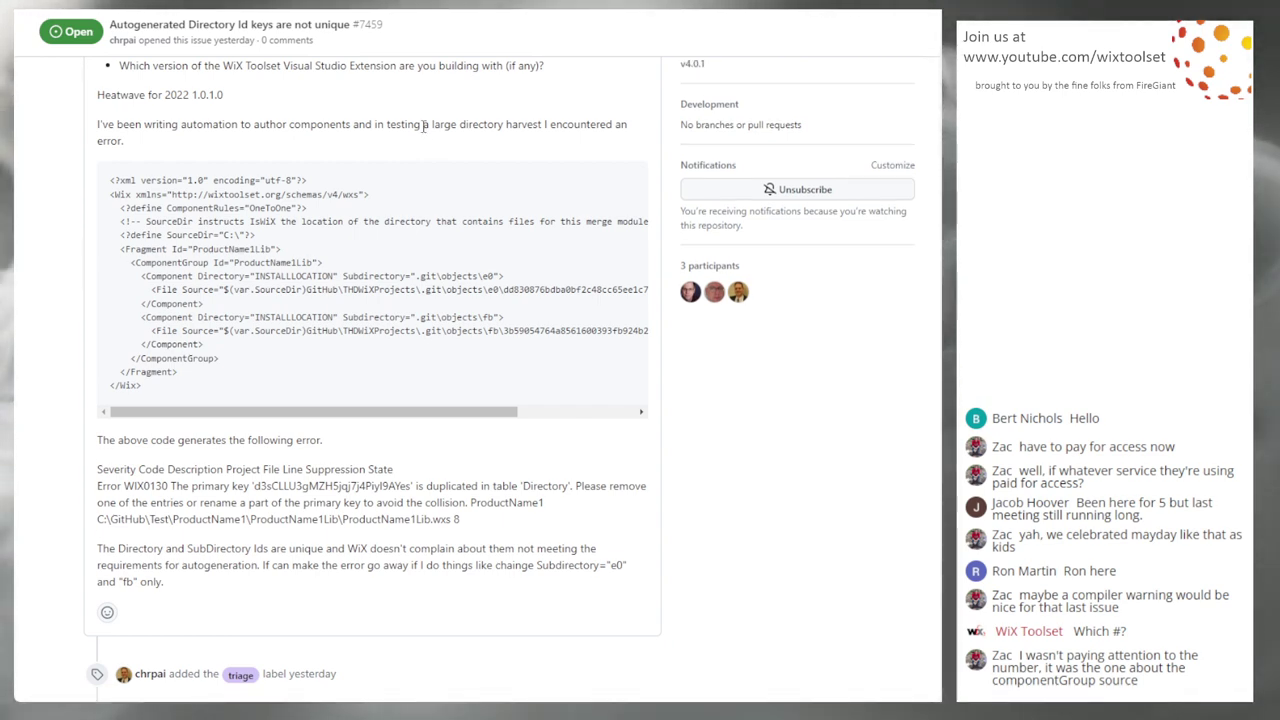
{"action": "key", "text": "alt+Left"}
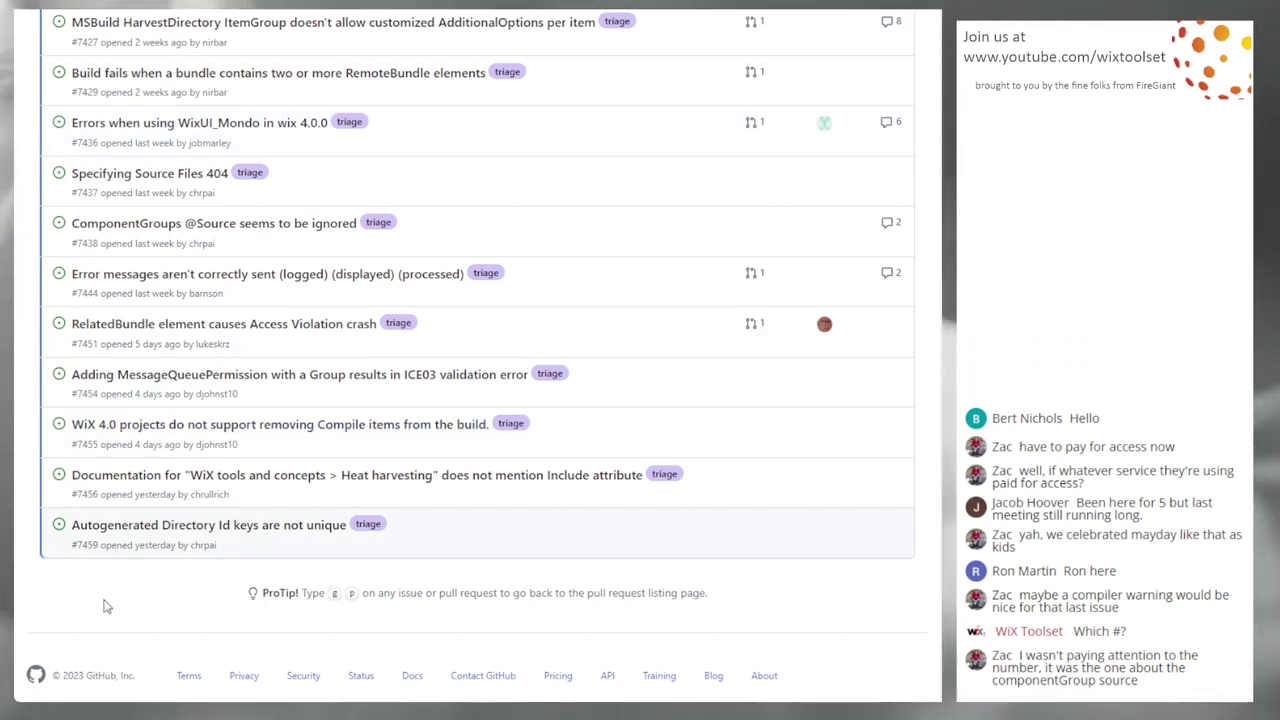
Filter issues with milestone:v4.0.1 sort:created-asc and scroll the list starting at #7377.
{"action": "key", "text": "Return"}
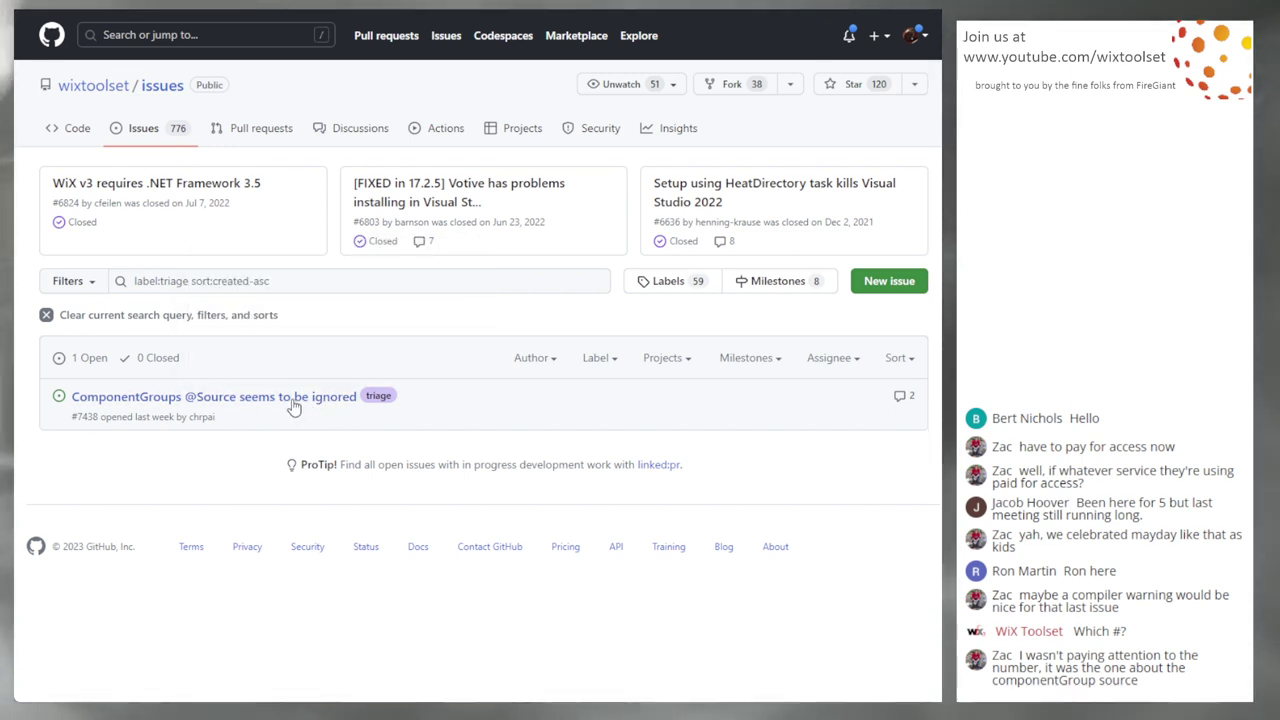
{"action": "mouse_move", "coordinate": [311, 397]}
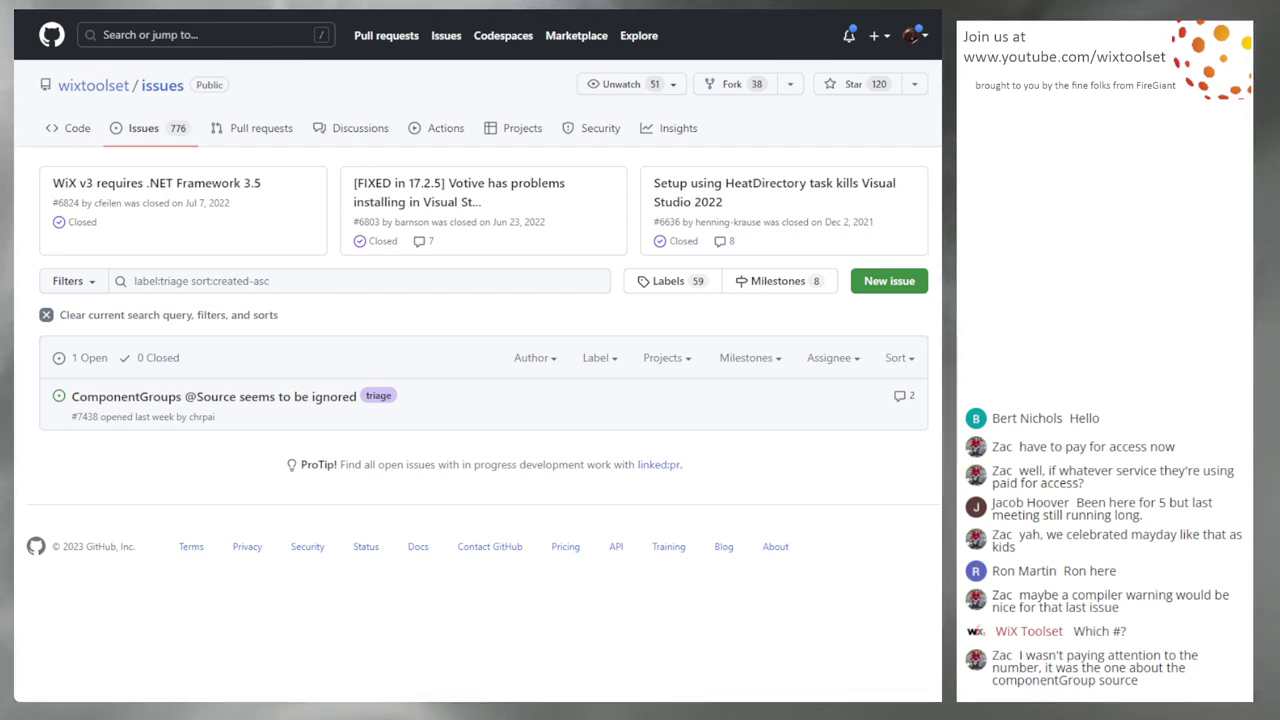
{"action": "key", "text": "alt+Left"}
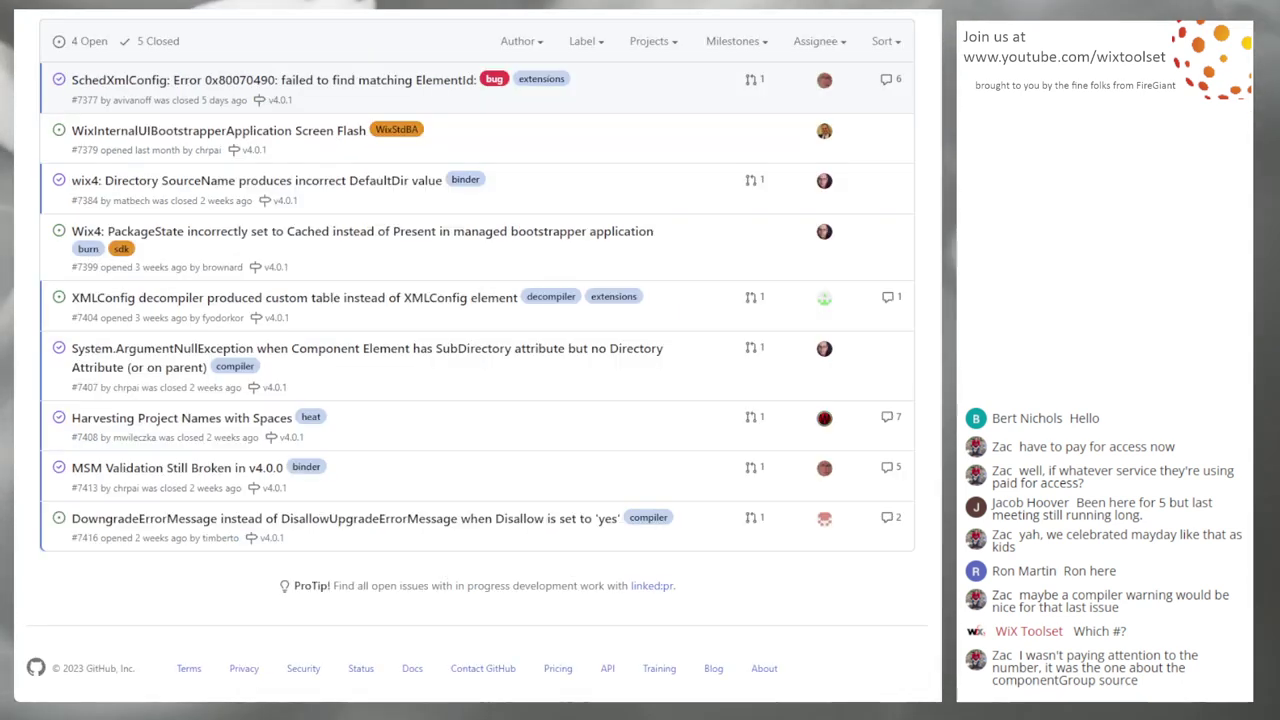
{"action": "scroll", "coordinate": [548, 198], "scroll_direction": "up", "scroll_amount": 3}
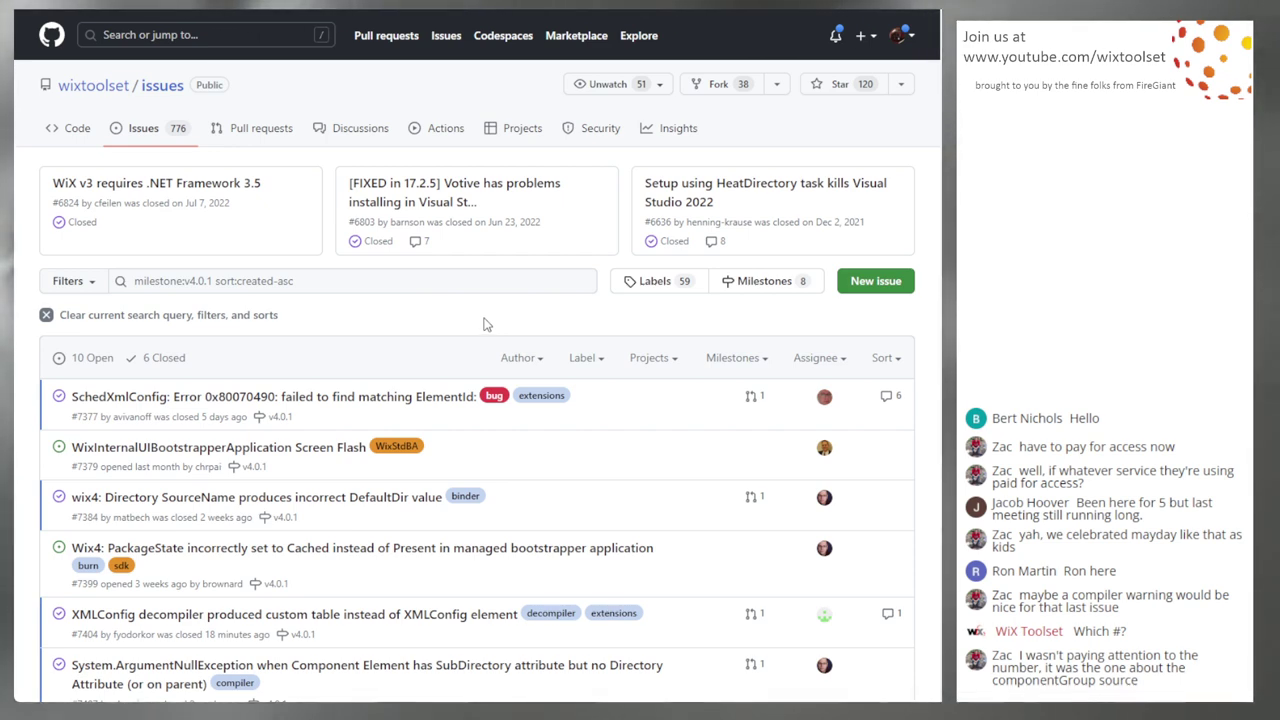
{"action": "scroll", "coordinate": [483, 300], "scroll_direction": "down", "scroll_amount": 1}
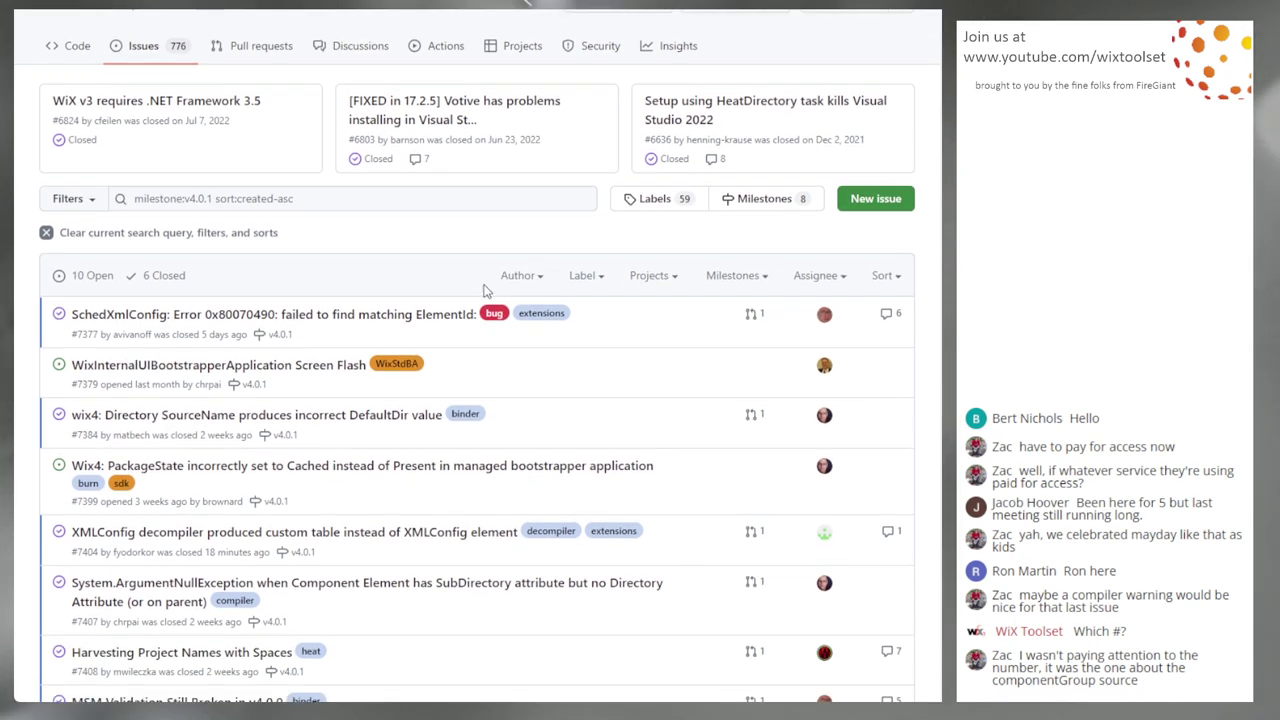
{"action": "scroll", "coordinate": [483, 290], "scroll_direction": "down", "scroll_amount": 1}
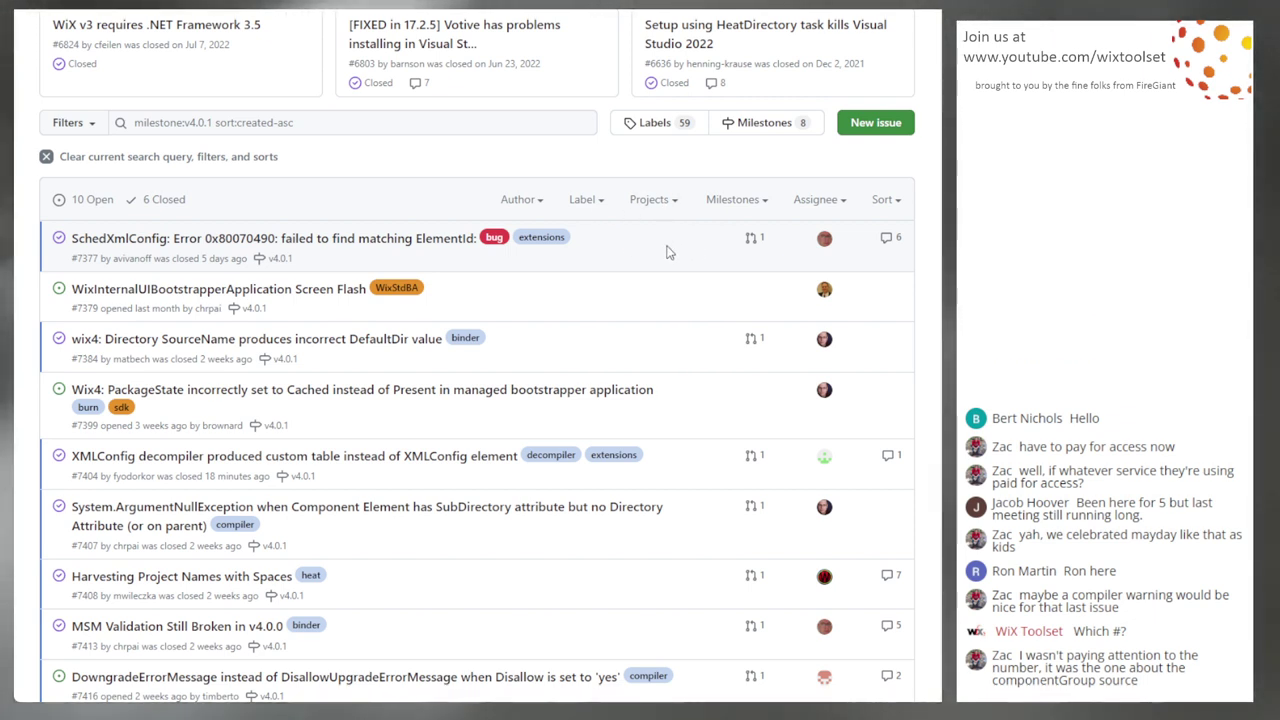
{"action": "scroll", "coordinate": [655, 285], "scroll_direction": "down", "scroll_amount": 1}
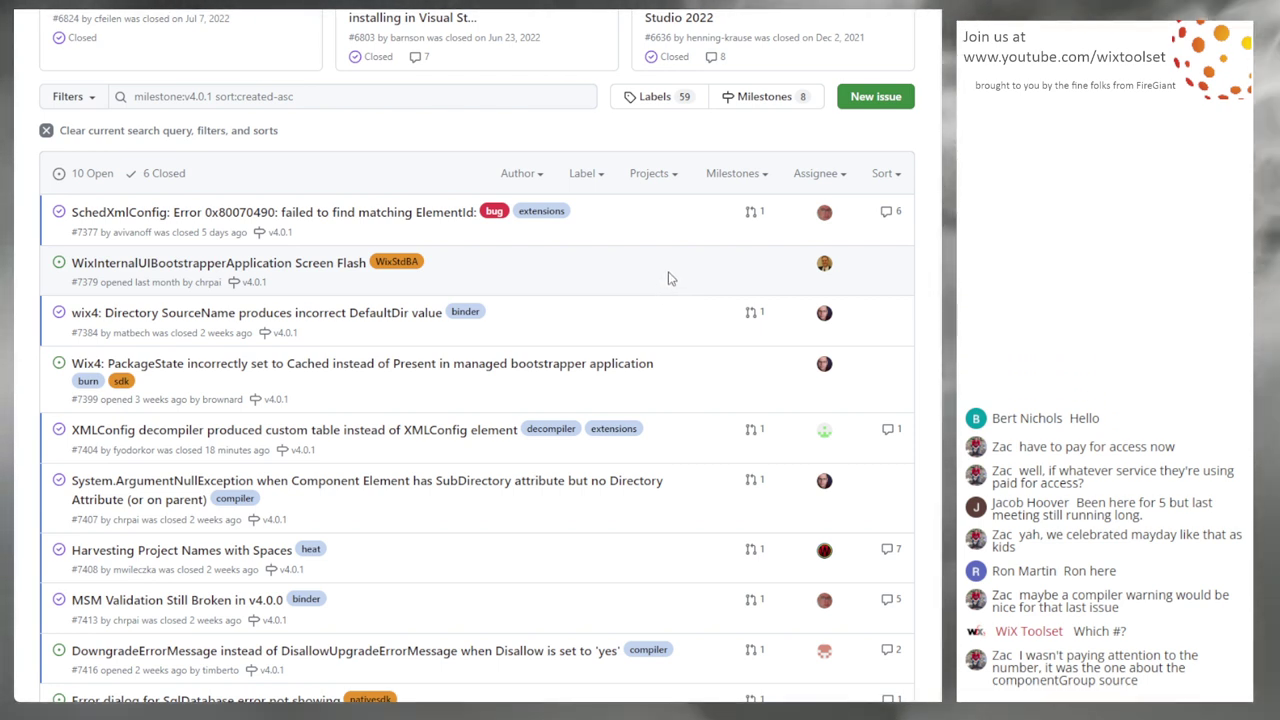
{"action": "mouse_move", "coordinate": [241, 231]}
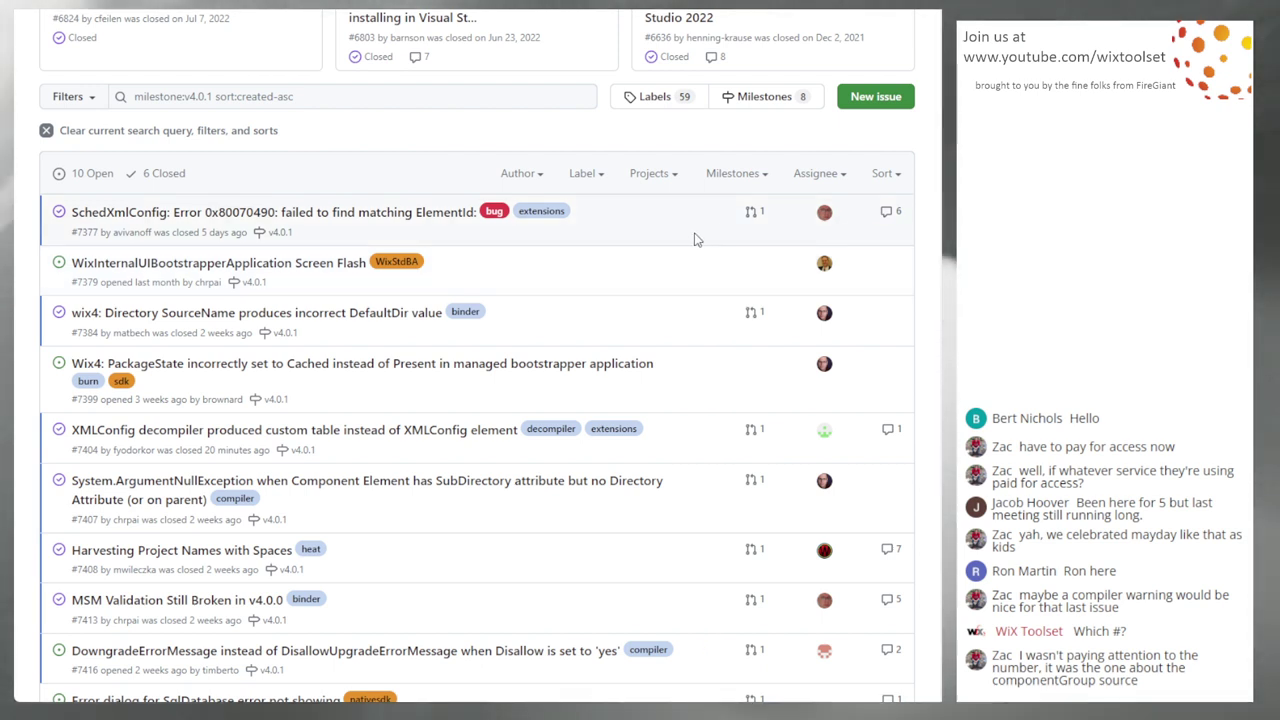
{"action": "scroll", "coordinate": [678, 244], "scroll_direction": "down", "scroll_amount": 1}
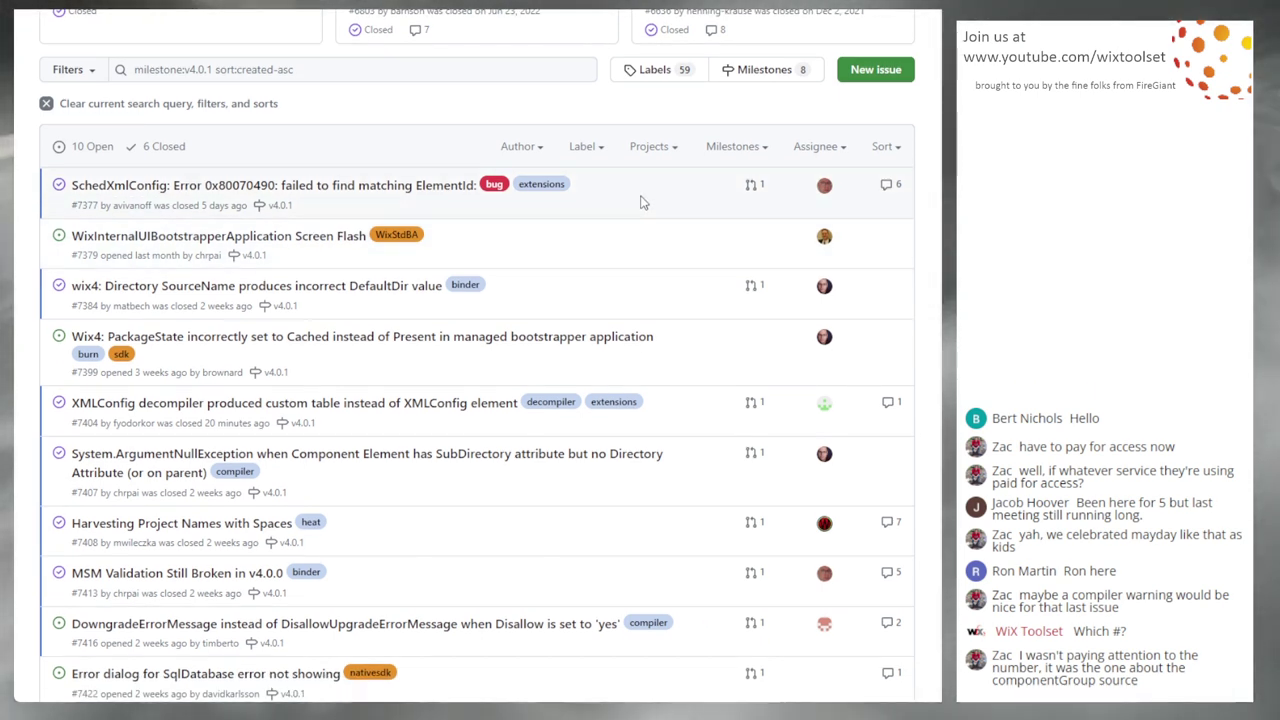
{"action": "scroll", "coordinate": [623, 241], "scroll_direction": "up", "scroll_amount": 1}
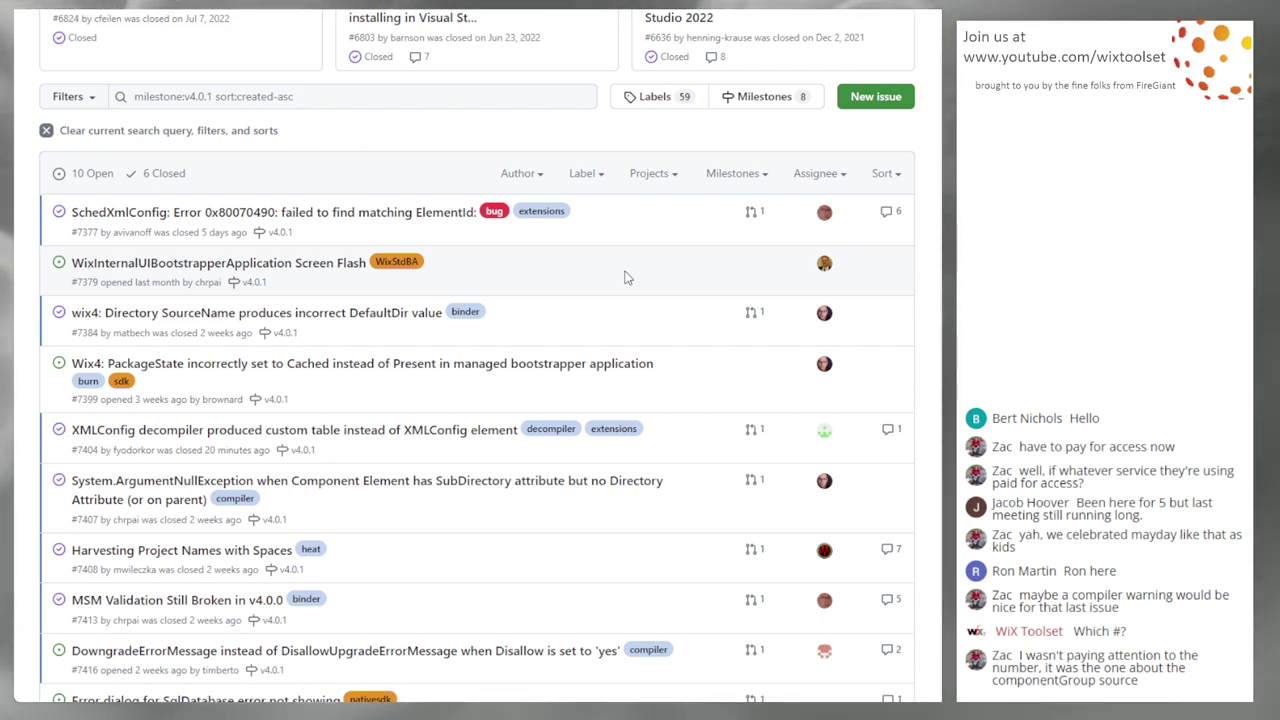
{"action": "mouse_move", "coordinate": [145, 262]}
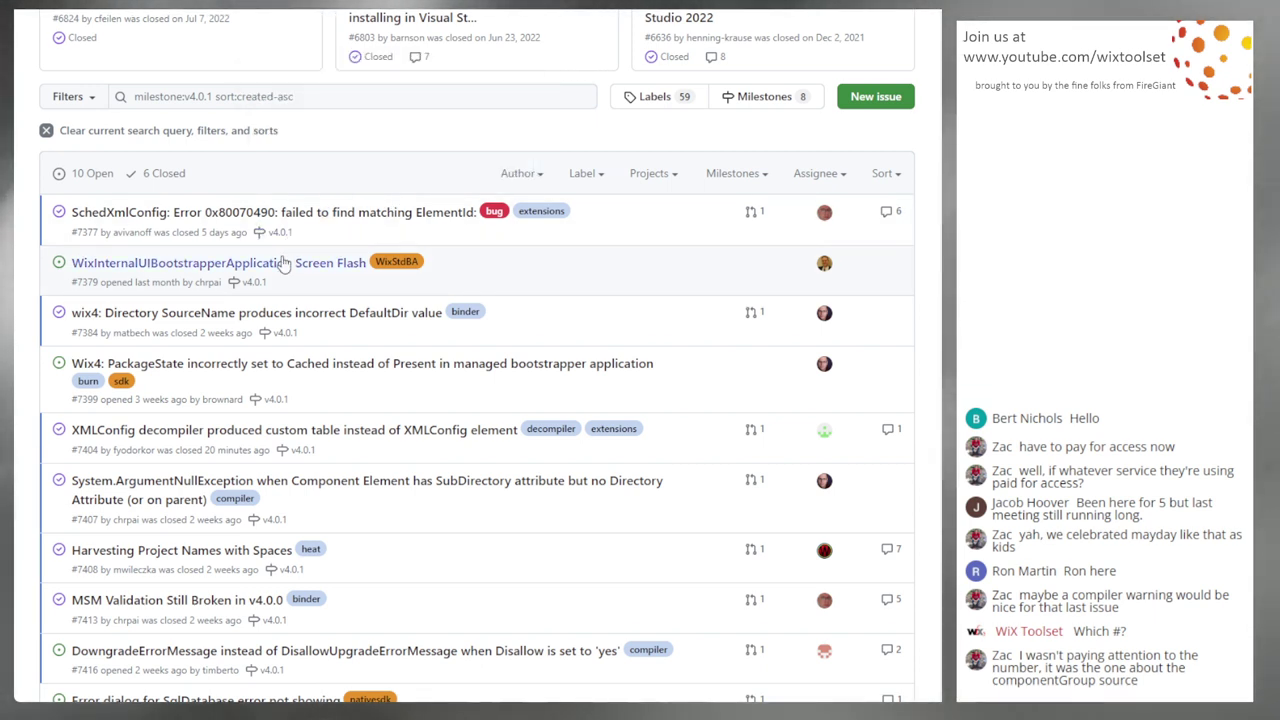
{"action": "scroll", "coordinate": [646, 284], "scroll_direction": "down", "scroll_amount": 1}
{"action": "scroll", "coordinate": [646, 284], "scroll_direction": "down", "scroll_amount": 1}
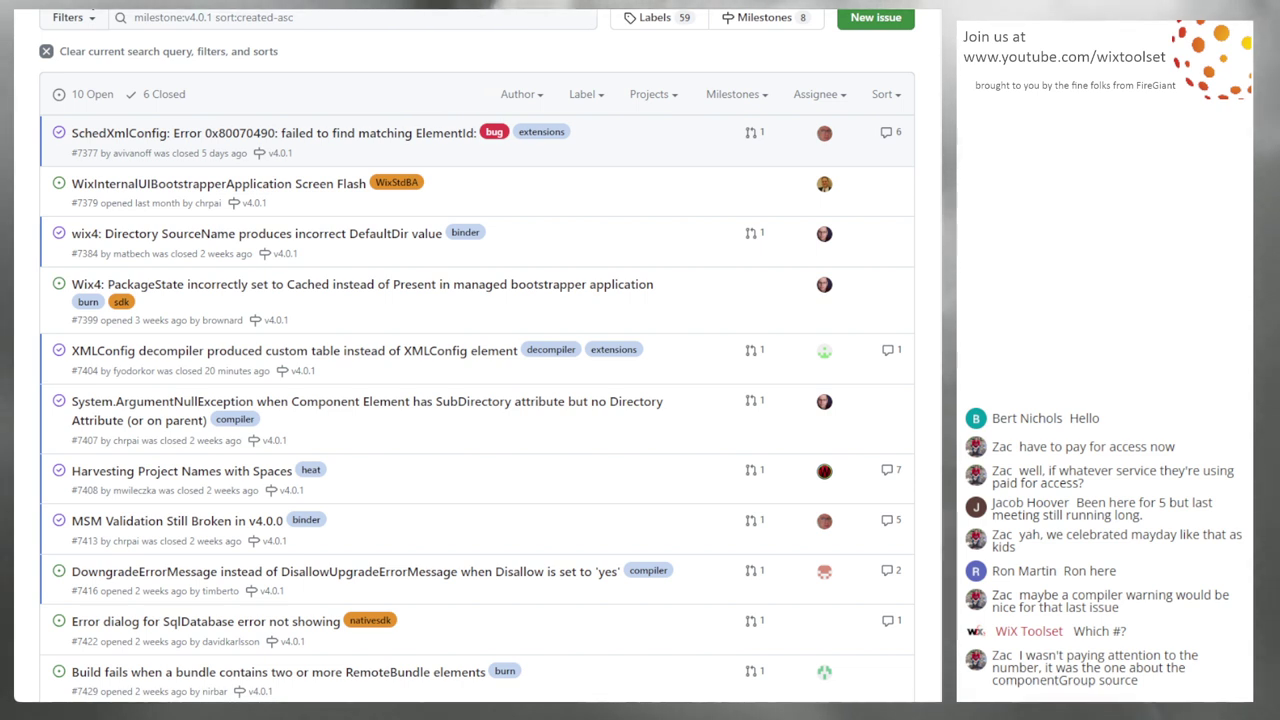
Reload the v4.0.1 milestone list and confirm #7422, #7436 and #7444 now show as closed.
{"action": "key", "text": "F5"}
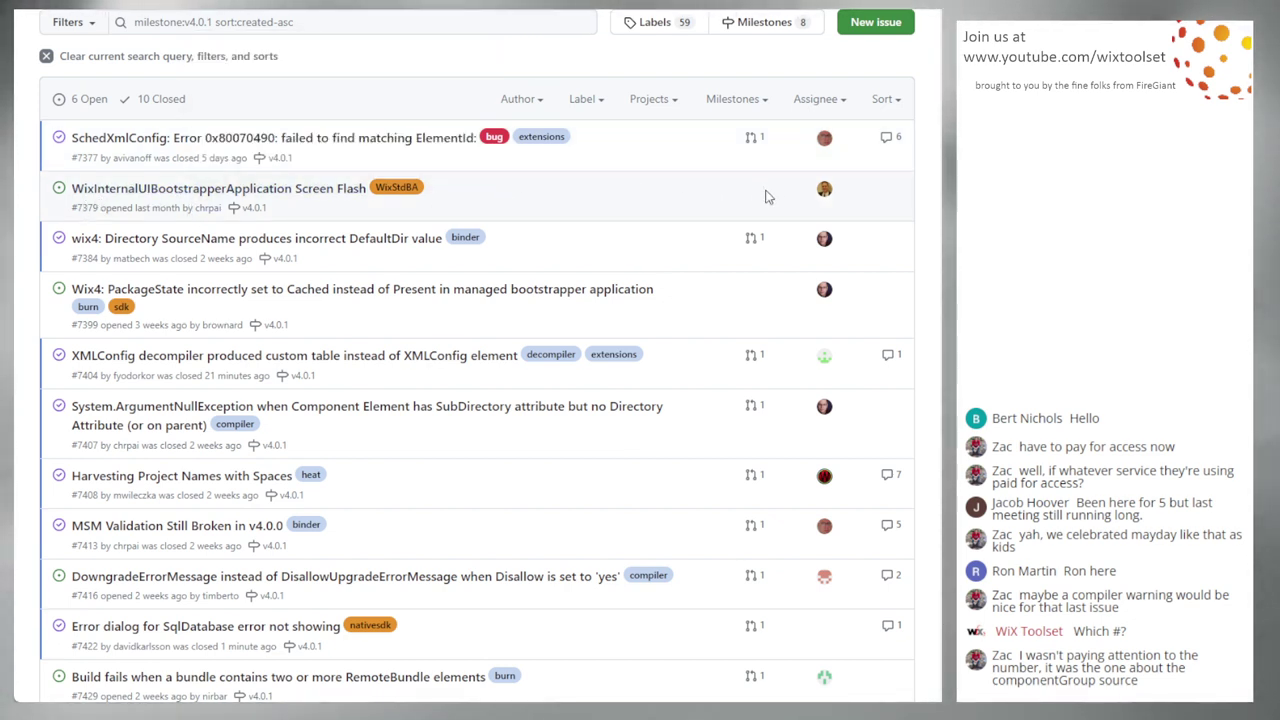
{"action": "scroll", "coordinate": [490, 240], "scroll_direction": "down", "scroll_amount": 1}
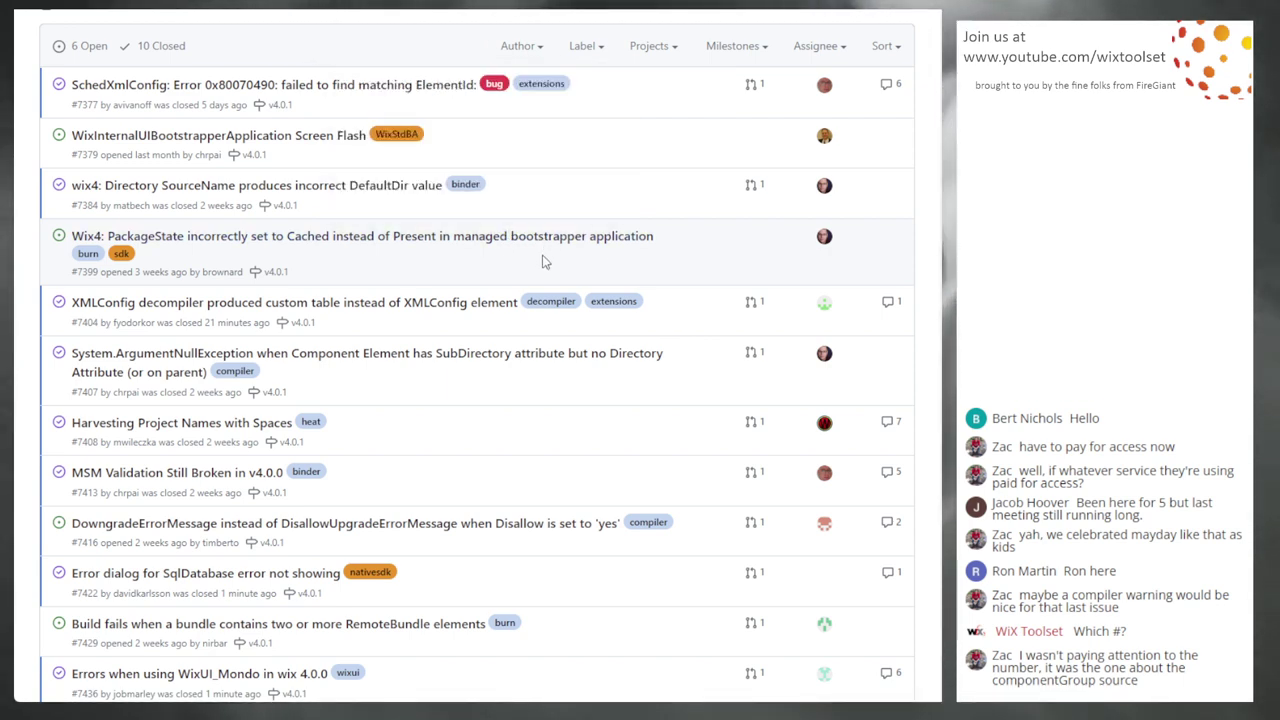
{"action": "scroll", "coordinate": [686, 264], "scroll_direction": "down", "scroll_amount": 1}
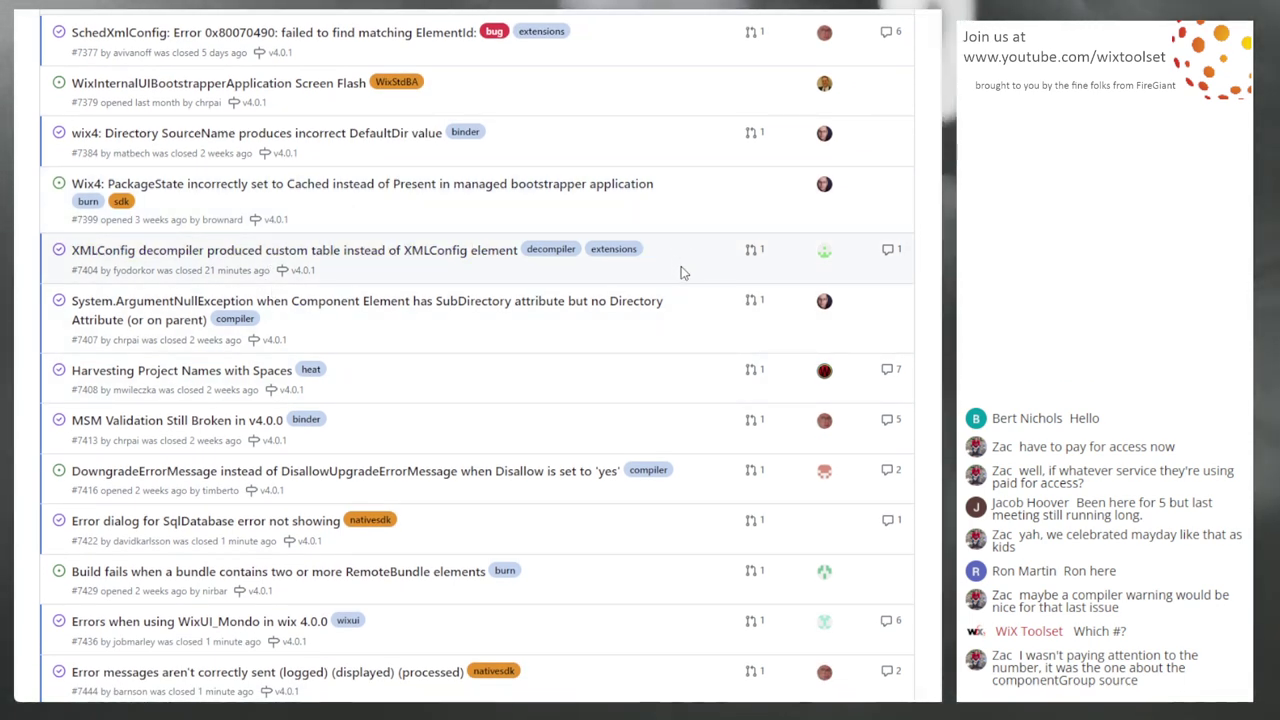
{"action": "mouse_move", "coordinate": [394, 264]}
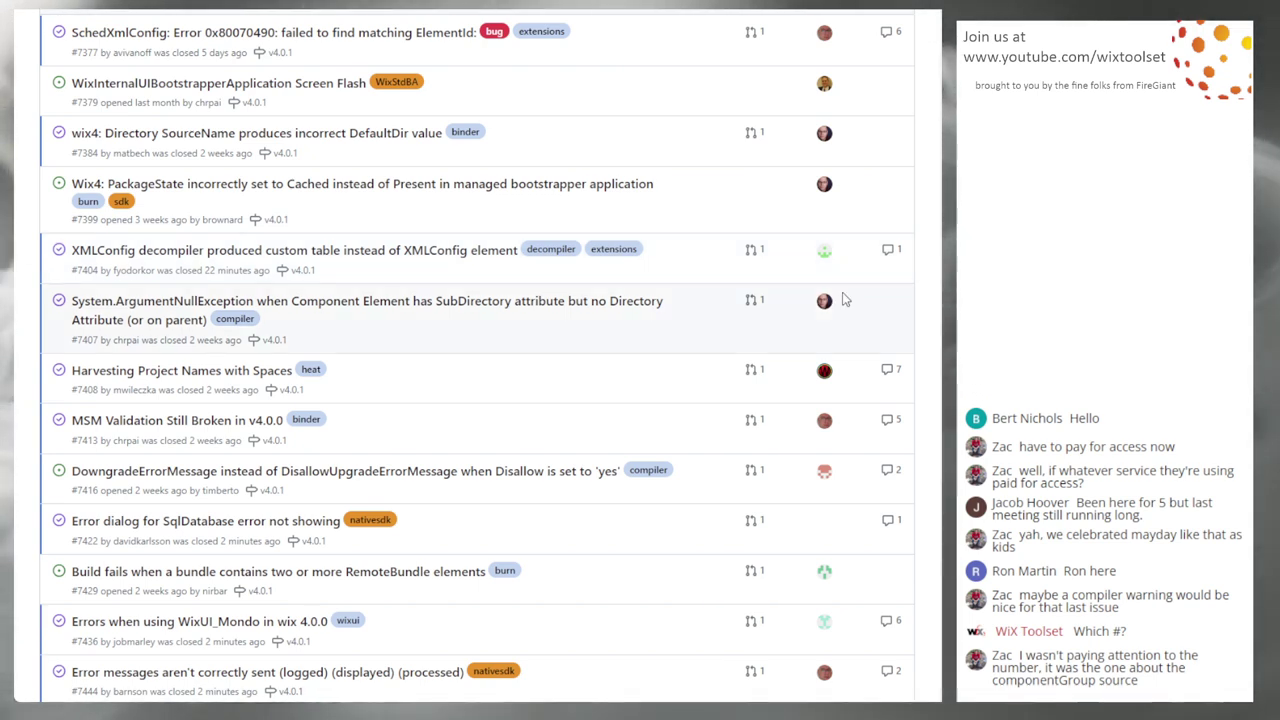
{"action": "scroll", "coordinate": [700, 282], "scroll_direction": "down", "scroll_amount": 1}
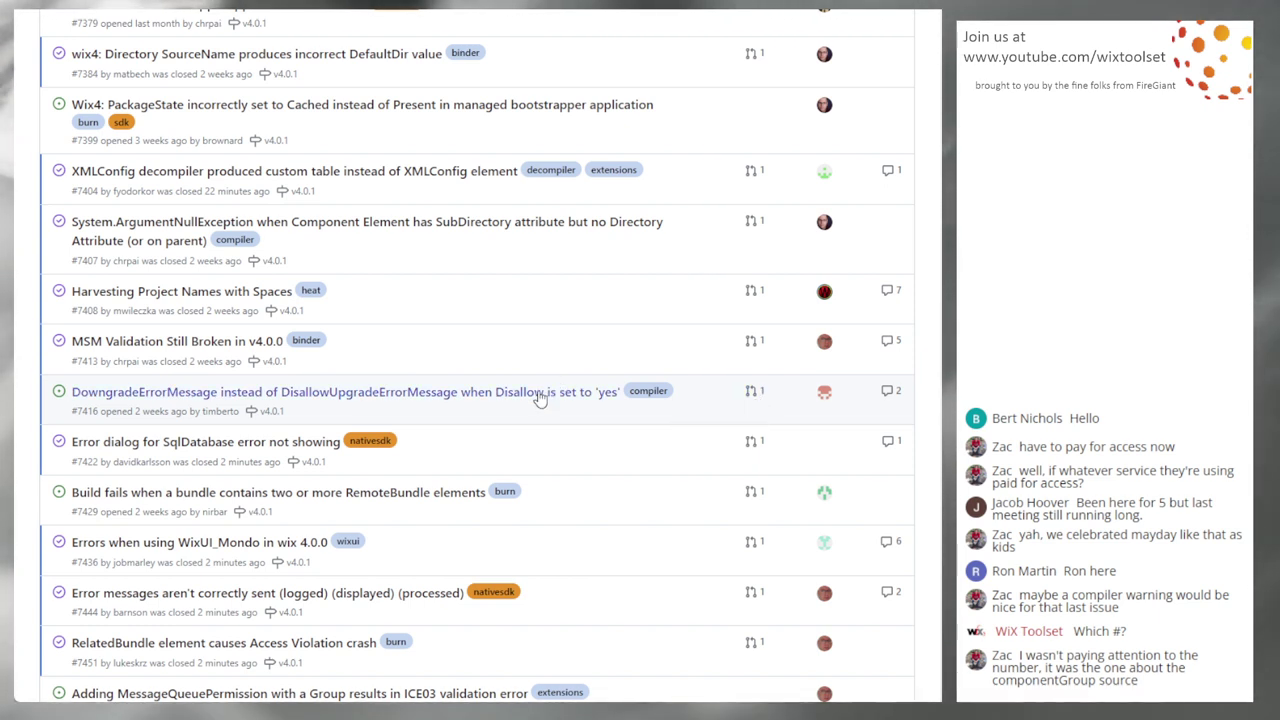
{"action": "mouse_move", "coordinate": [588, 404]}
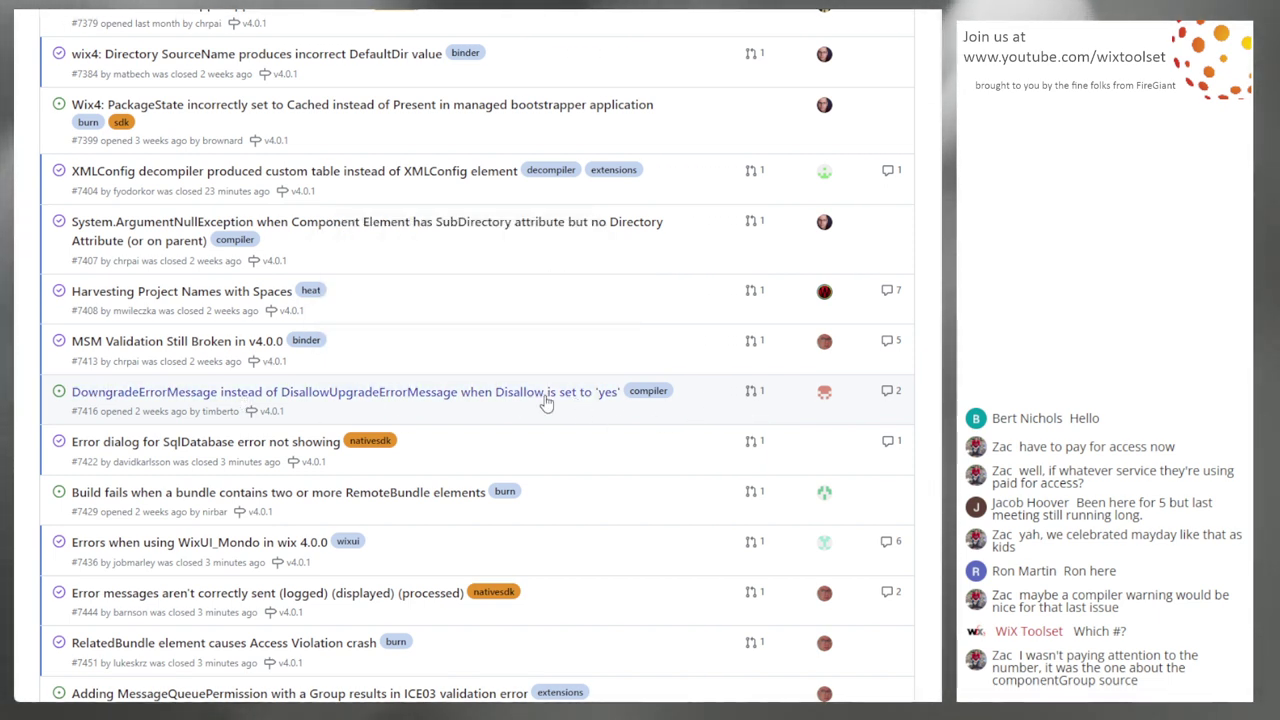
{"action": "scroll", "coordinate": [712, 430], "scroll_direction": "down", "scroll_amount": 1}
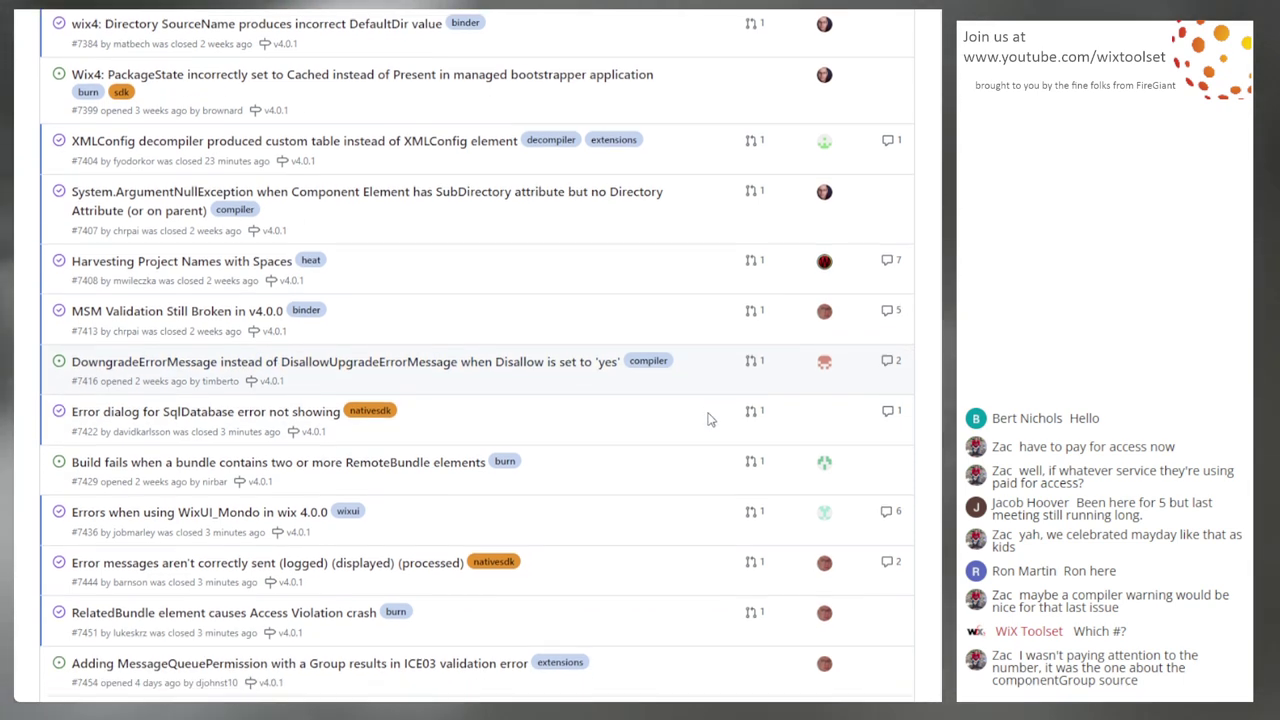
{"action": "scroll", "coordinate": [707, 419], "scroll_direction": "down", "scroll_amount": 3}
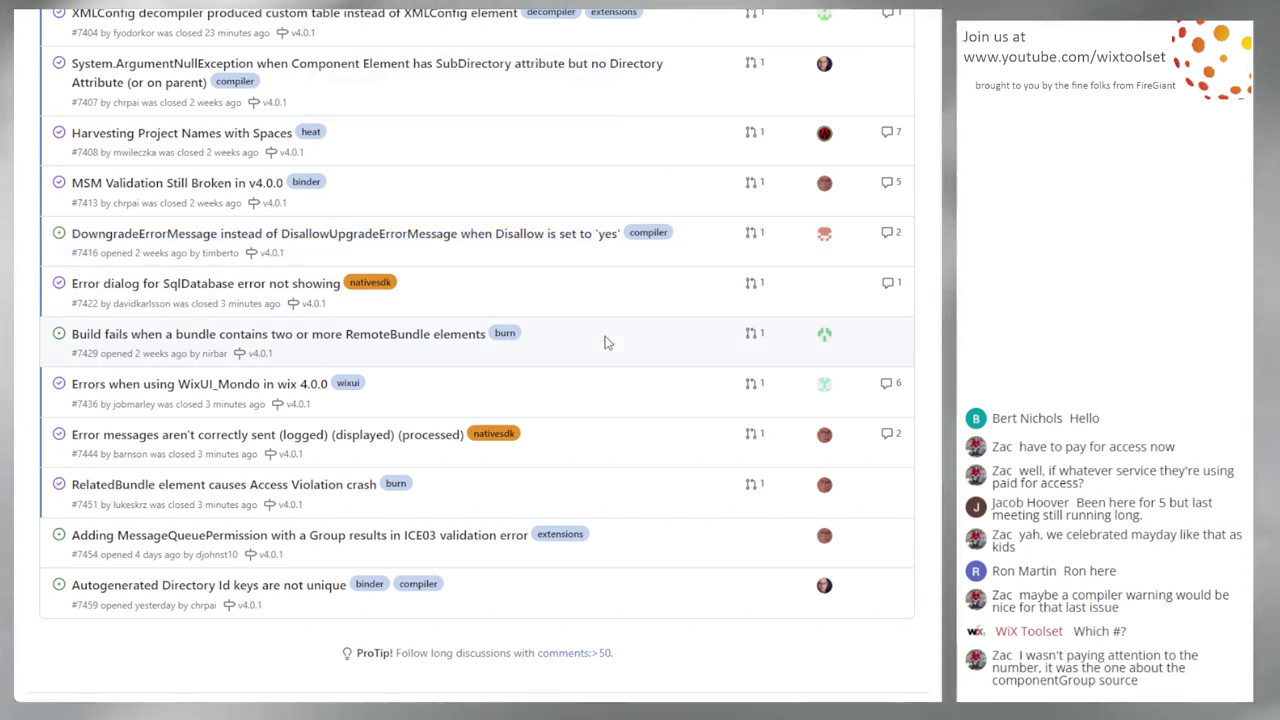
Scroll up and down through the v4.0.1 milestone issues to review them.
{"action": "scroll", "coordinate": [685, 320], "scroll_direction": "down", "scroll_amount": 2}
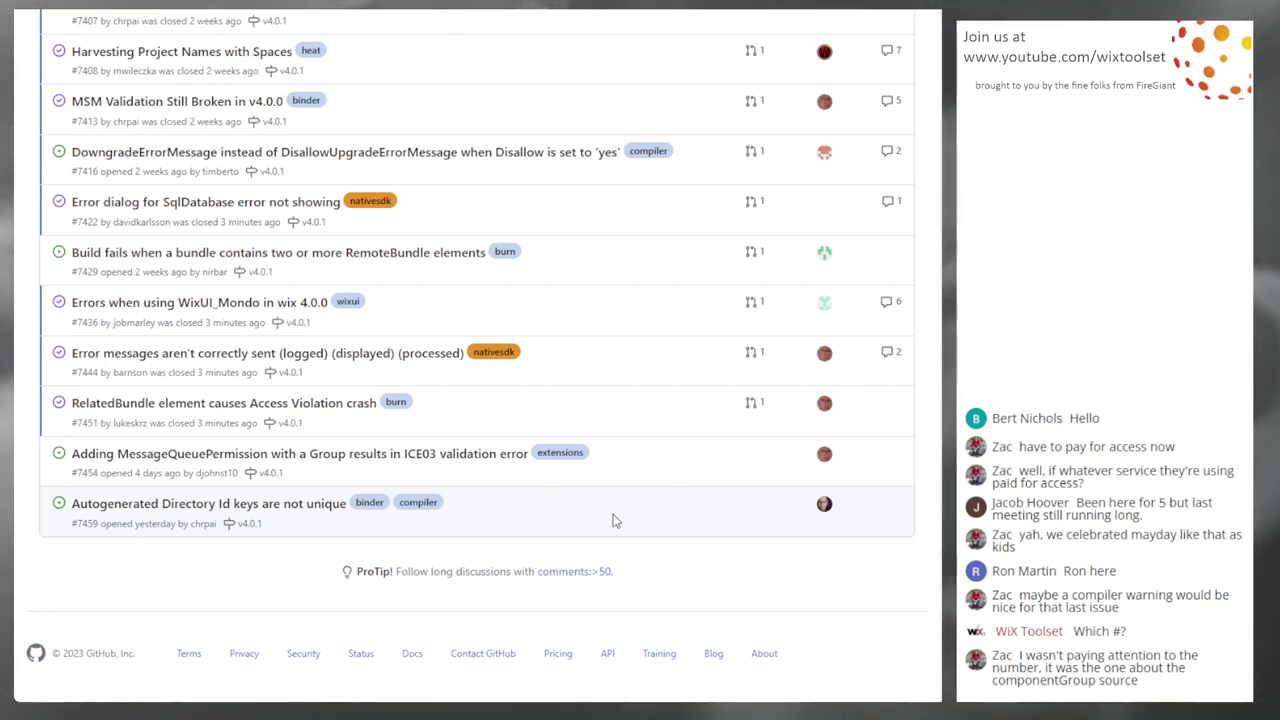
{"action": "scroll", "coordinate": [660, 475], "scroll_direction": "up", "scroll_amount": 3}
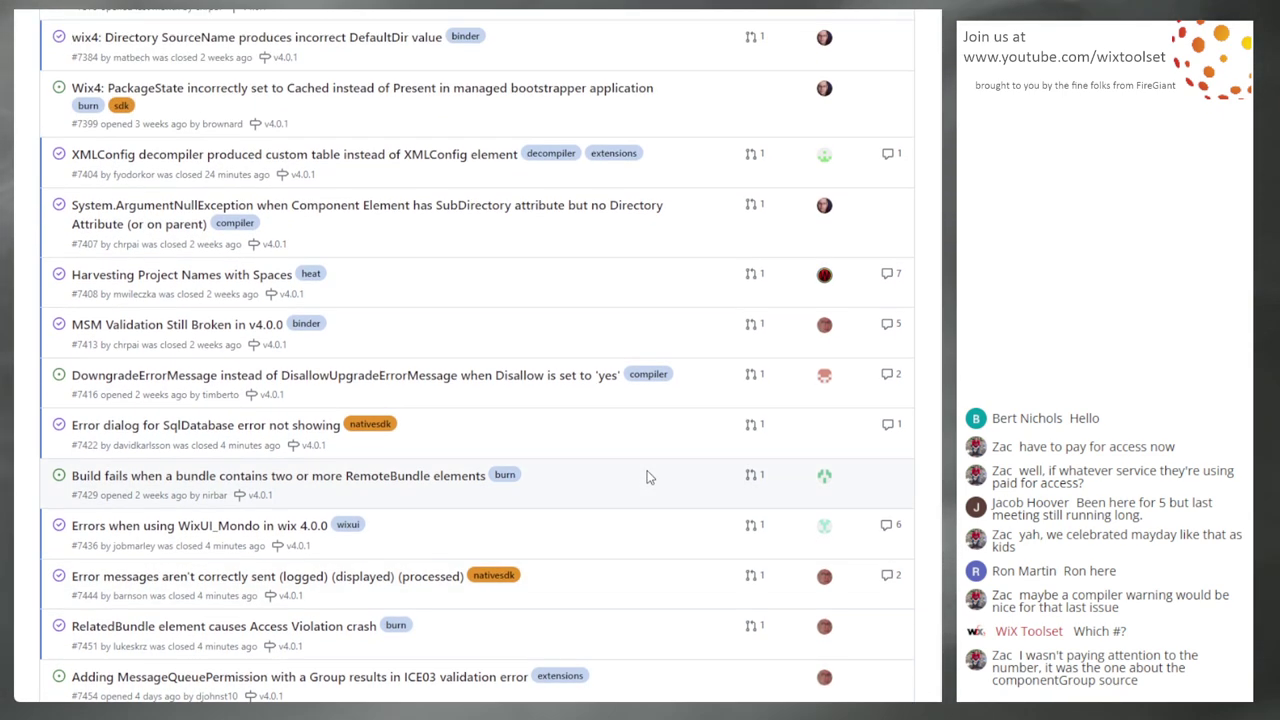
{"action": "scroll", "coordinate": [685, 75], "scroll_direction": "up", "scroll_amount": 2}
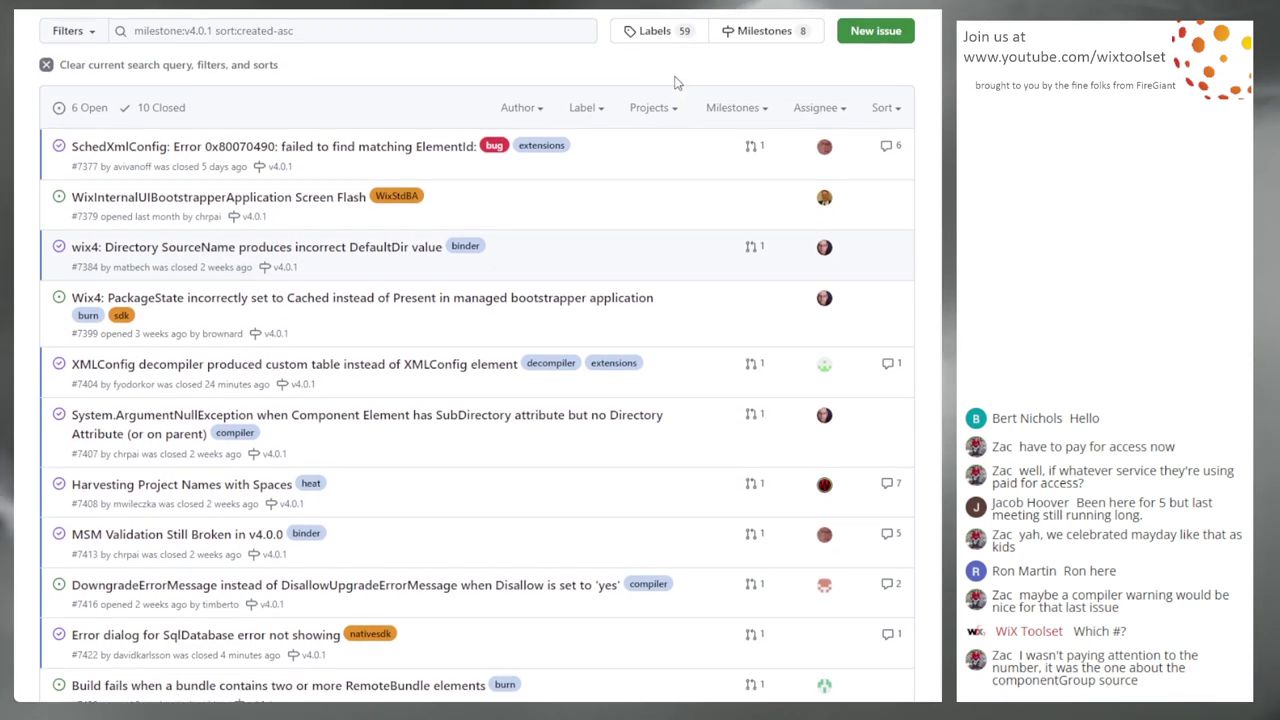
{"action": "scroll", "coordinate": [695, 316], "scroll_direction": "down", "scroll_amount": 3}
{"action": "scroll", "coordinate": [695, 316], "scroll_direction": "down", "scroll_amount": 3}
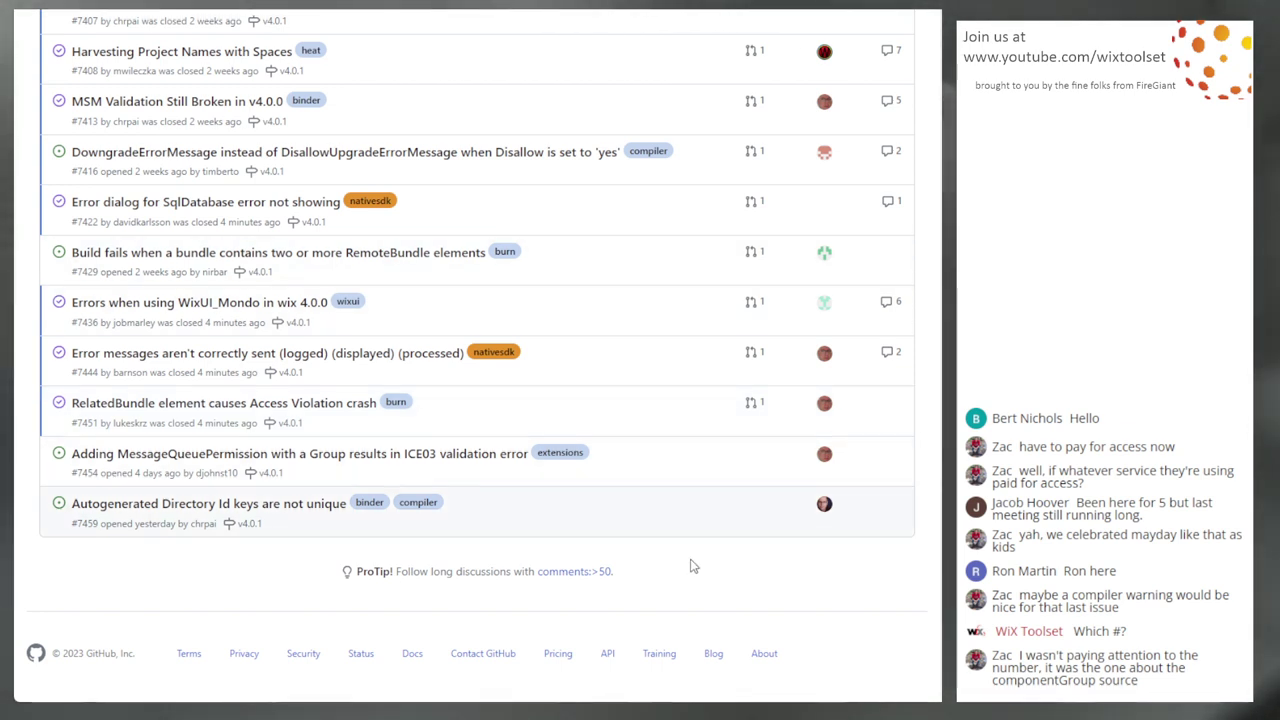
{"action": "scroll", "coordinate": [684, 555], "scroll_direction": "up", "scroll_amount": 1}
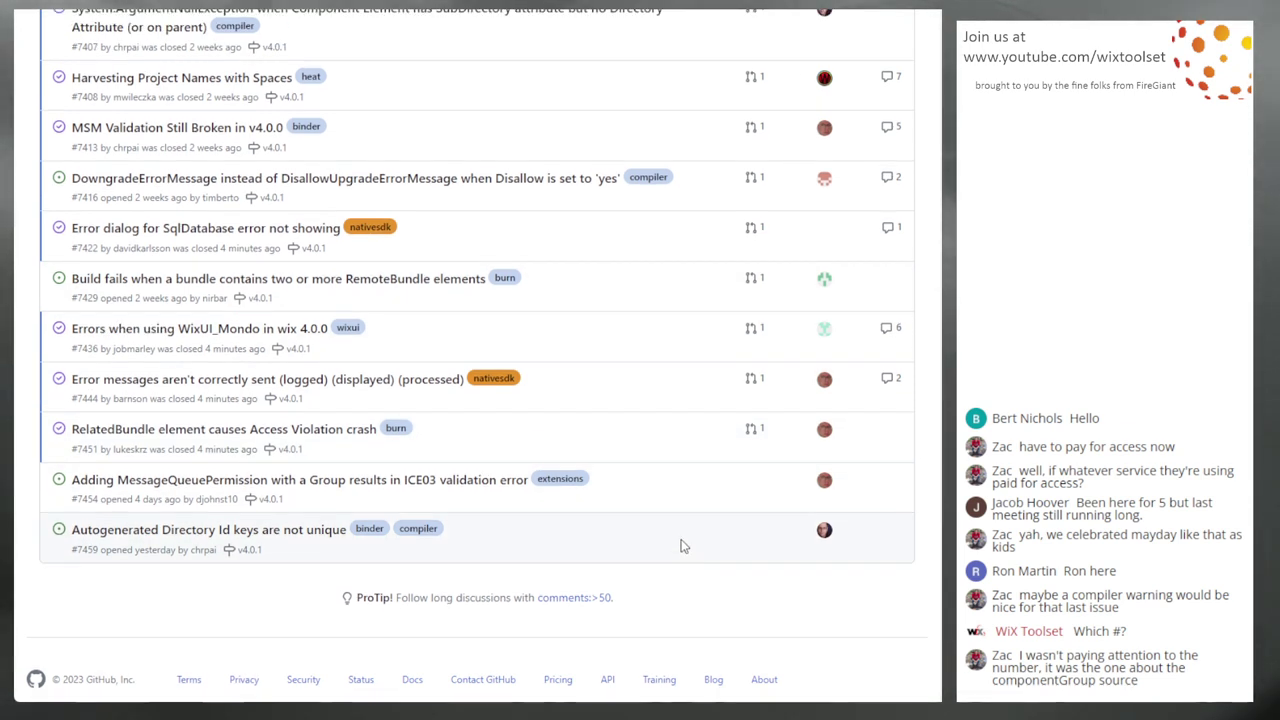
{"action": "scroll", "coordinate": [679, 503], "scroll_direction": "up", "scroll_amount": 3}
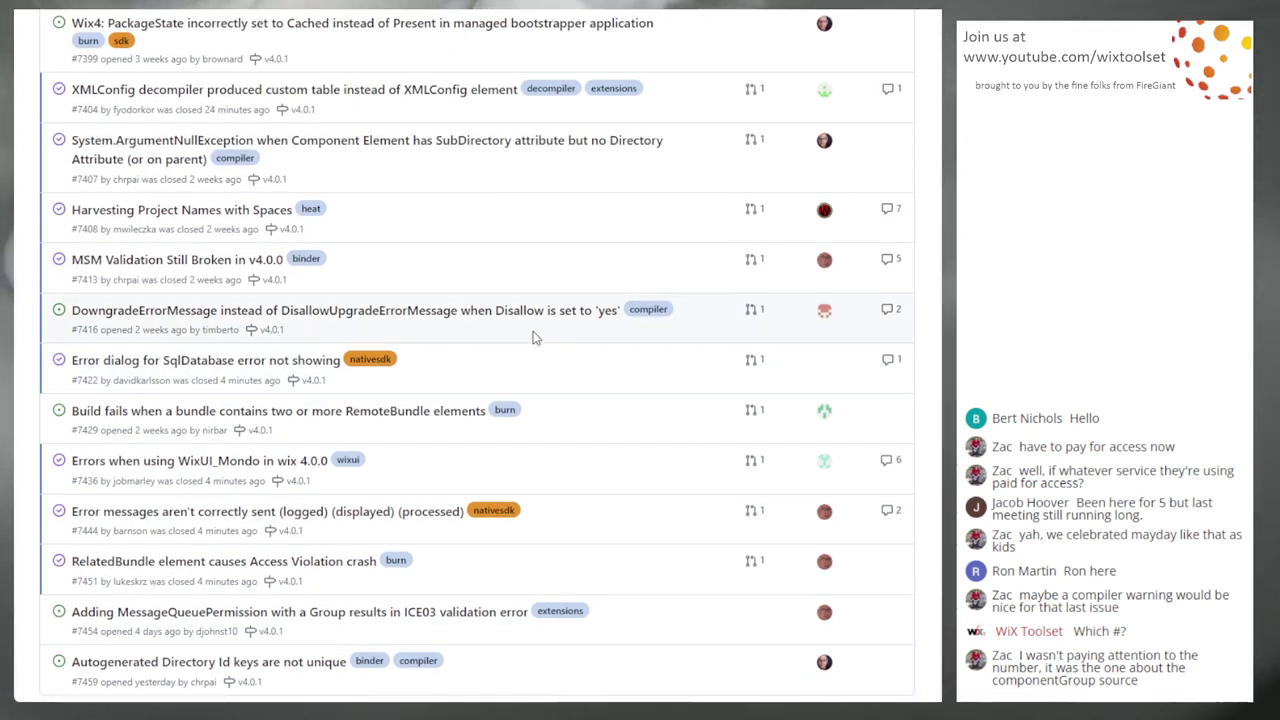
{"action": "scroll", "coordinate": [535, 338], "scroll_direction": "up", "scroll_amount": 3}
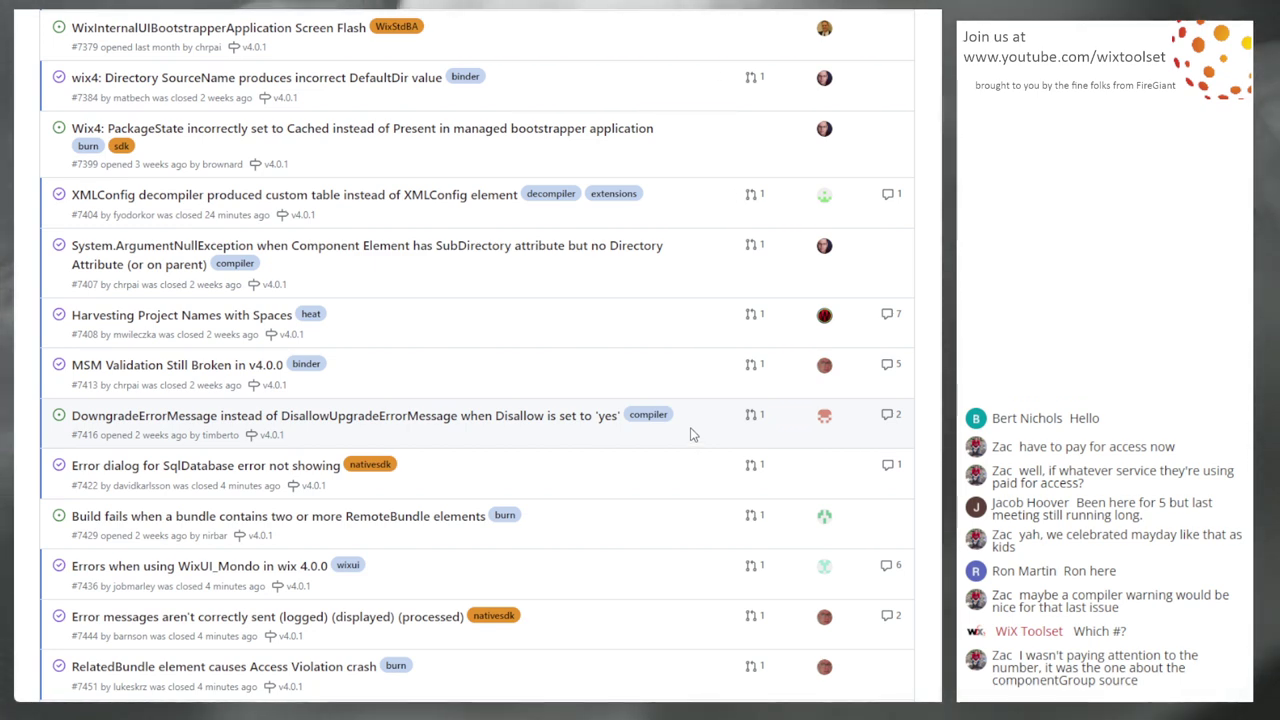
{"action": "scroll", "coordinate": [690, 435], "scroll_direction": "up", "scroll_amount": 5}
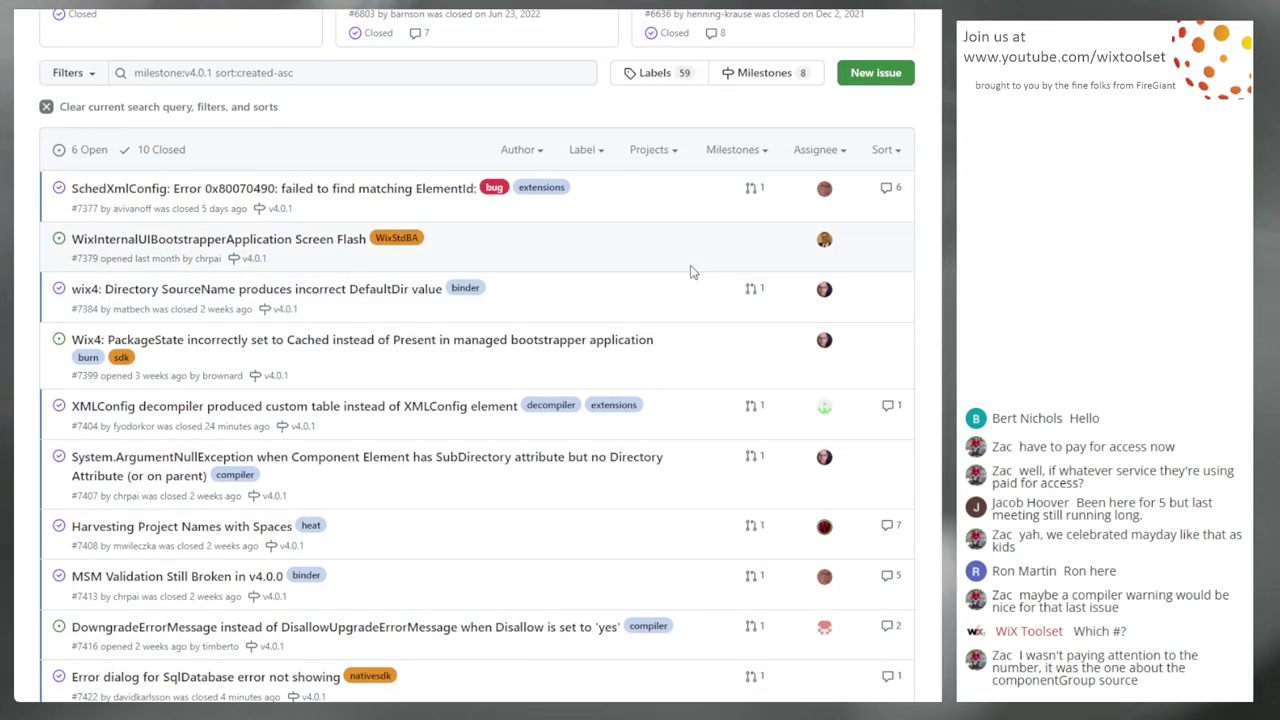
Return to the top of the list and switch to the WiX v4.0.1 Timeline slide proposing June 5, 2023.
{"action": "mouse_move", "coordinate": [233, 250]}
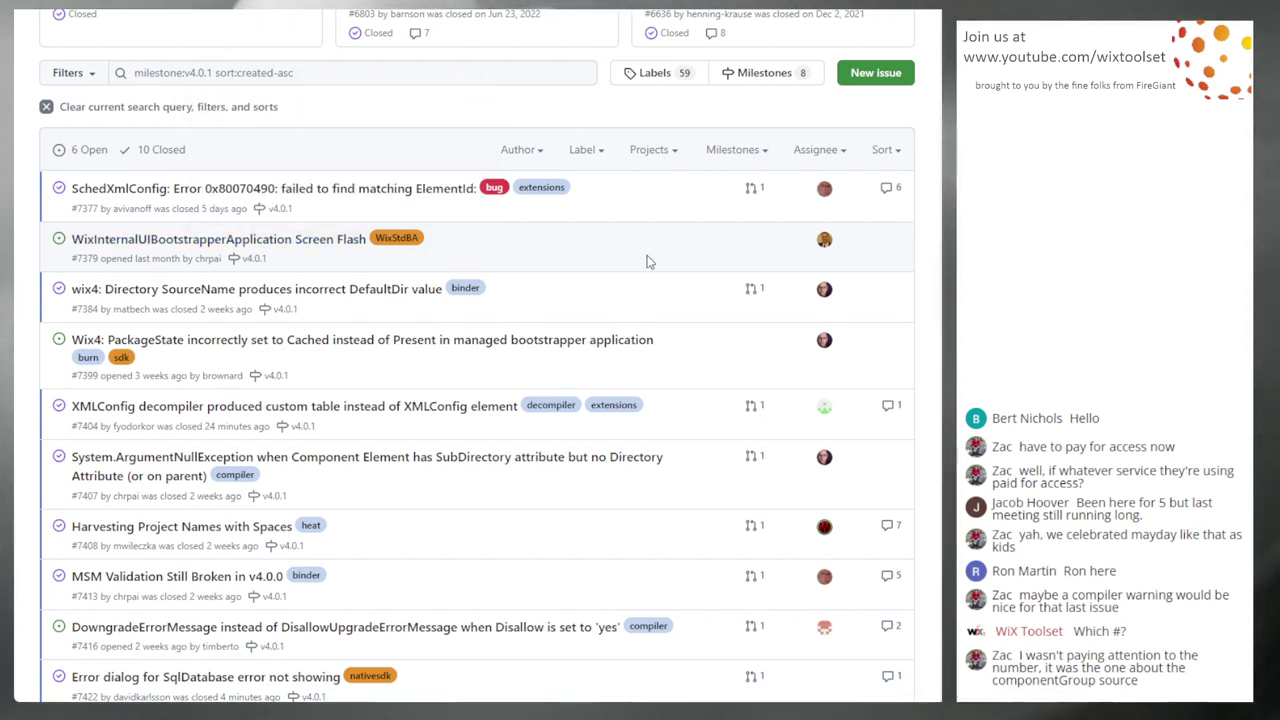
{"action": "scroll", "coordinate": [612, 357], "scroll_direction": "down", "scroll_amount": 5}
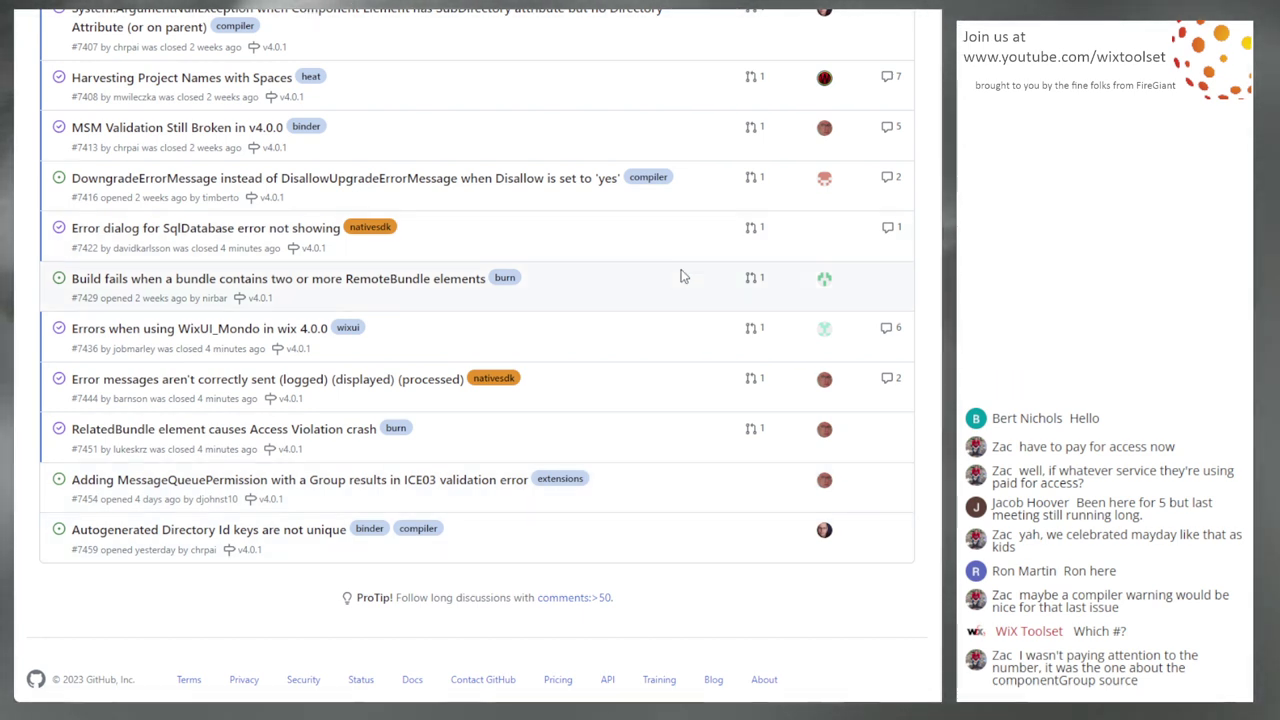
{"action": "scroll", "coordinate": [669, 306], "scroll_direction": "up", "scroll_amount": 3}
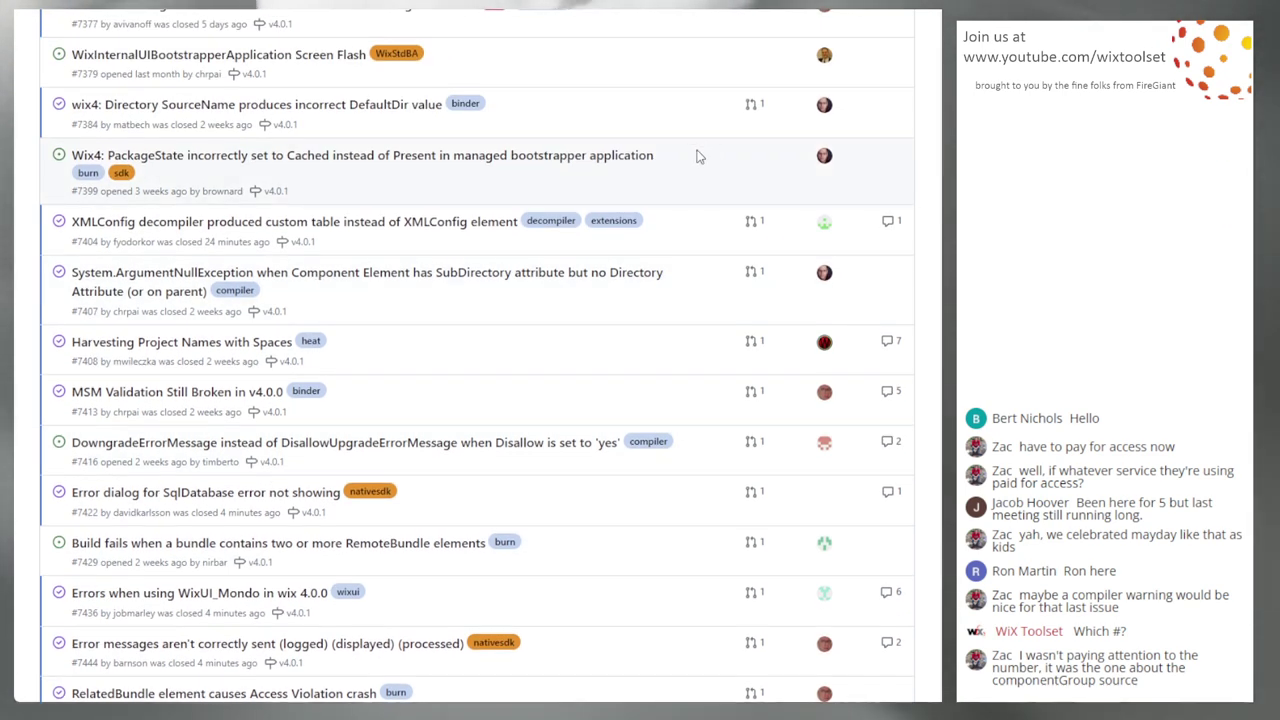
{"action": "scroll", "coordinate": [670, 130], "scroll_direction": "up", "scroll_amount": 2}
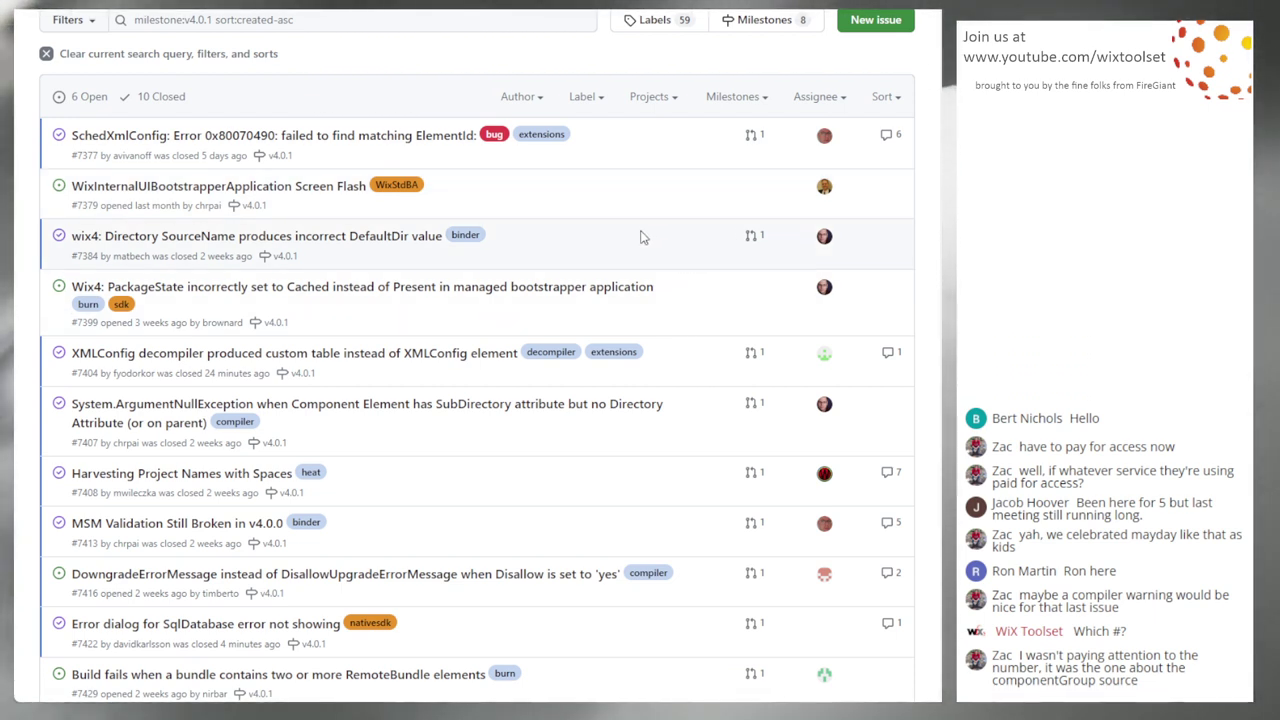
{"action": "key", "text": "alt+Tab"}
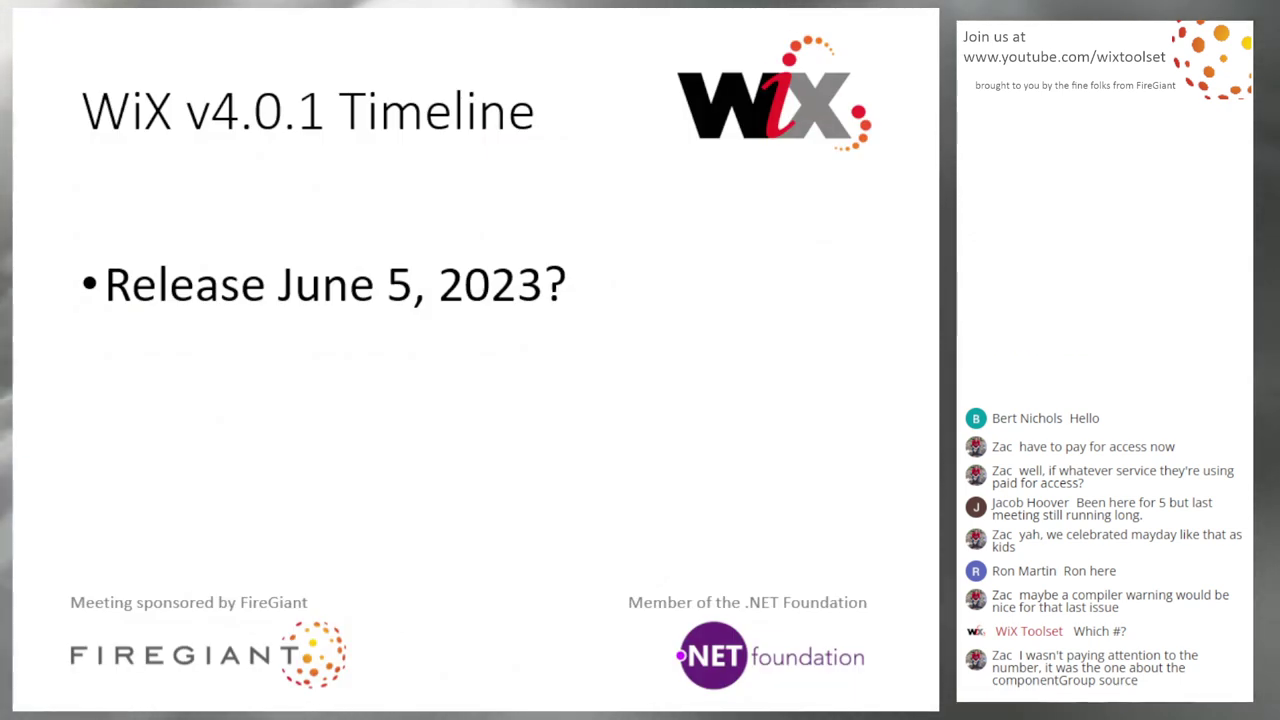